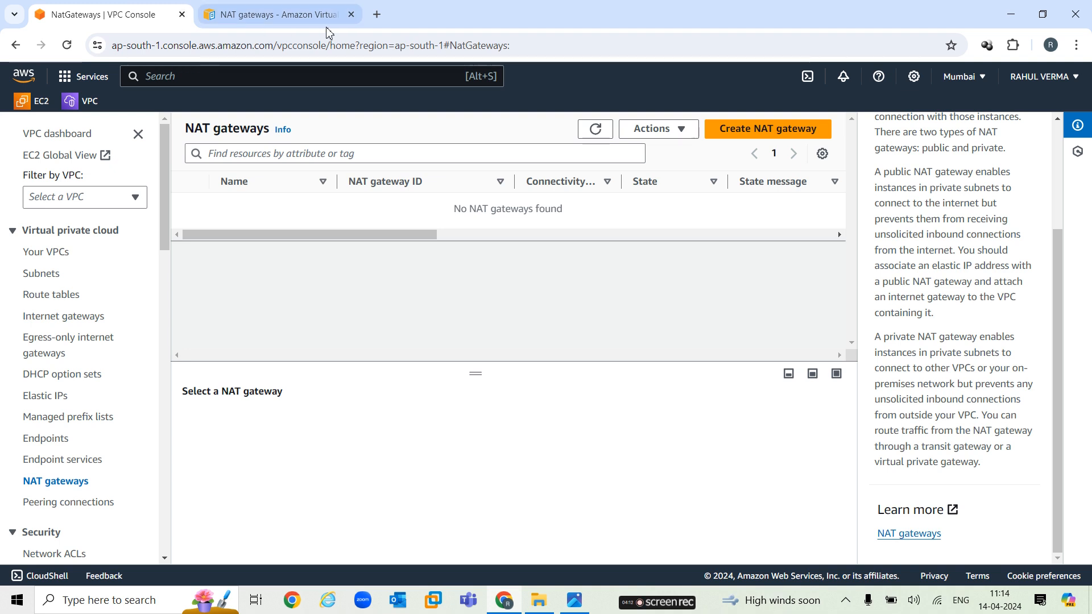
Close the NAT gateways documentation page and review the NAT Gateway.jpg architecture diagram before returning to the VPC console
{"action": "left_click", "coordinate": [351, 14]}
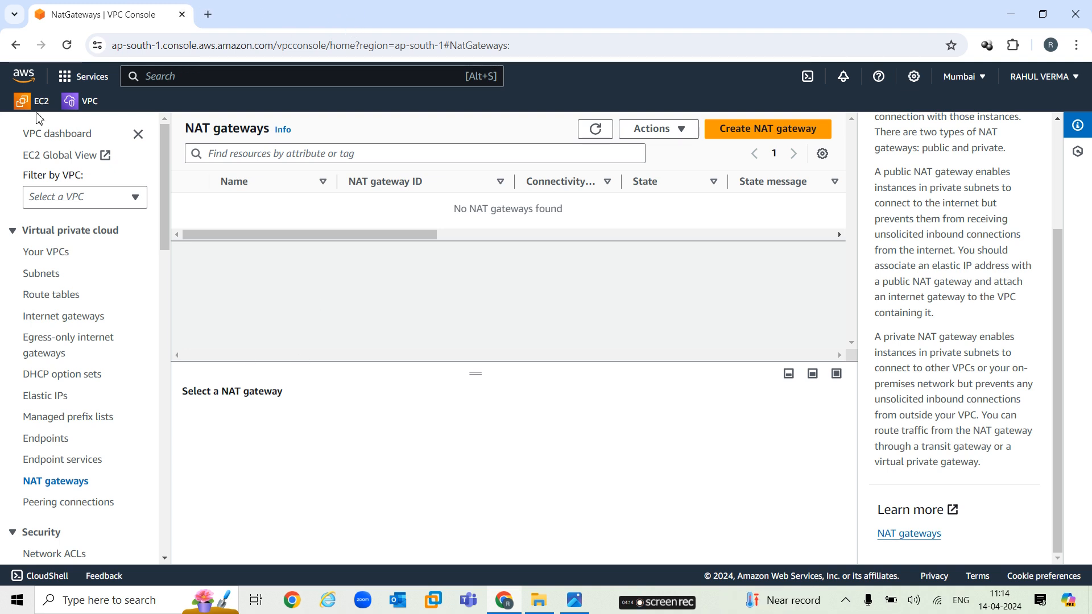
{"action": "left_click", "coordinate": [91, 108]}
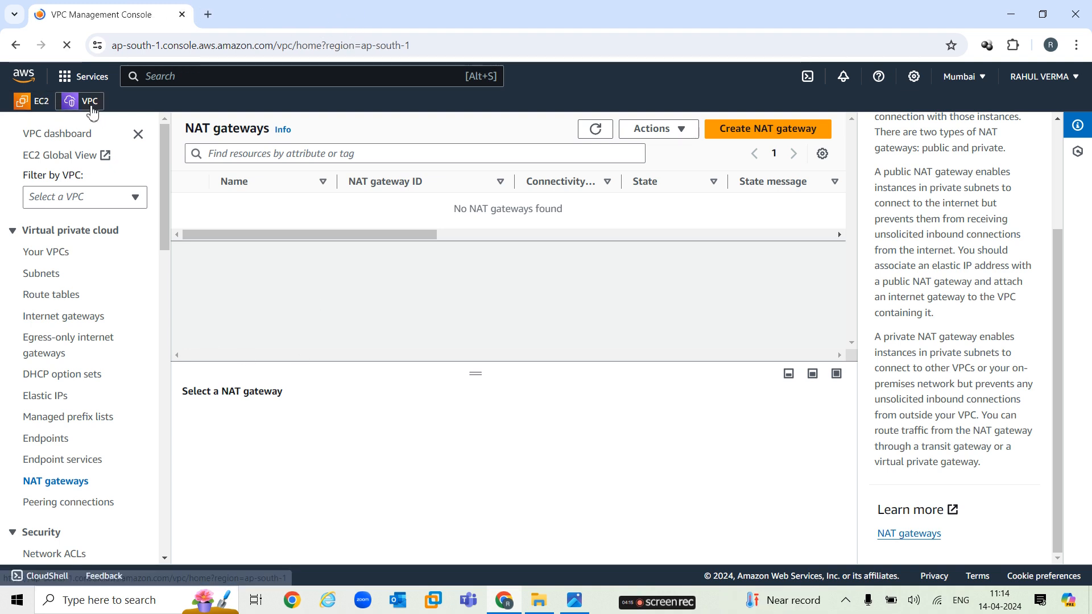
{"action": "left_click", "coordinate": [586, 604]}
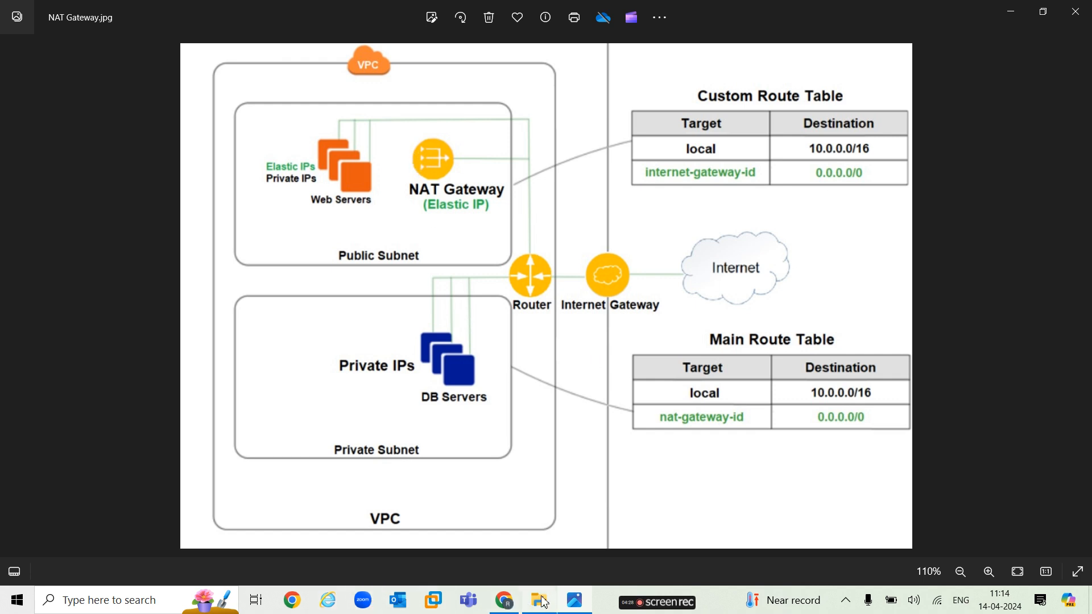
{"action": "left_click", "coordinate": [503, 604]}
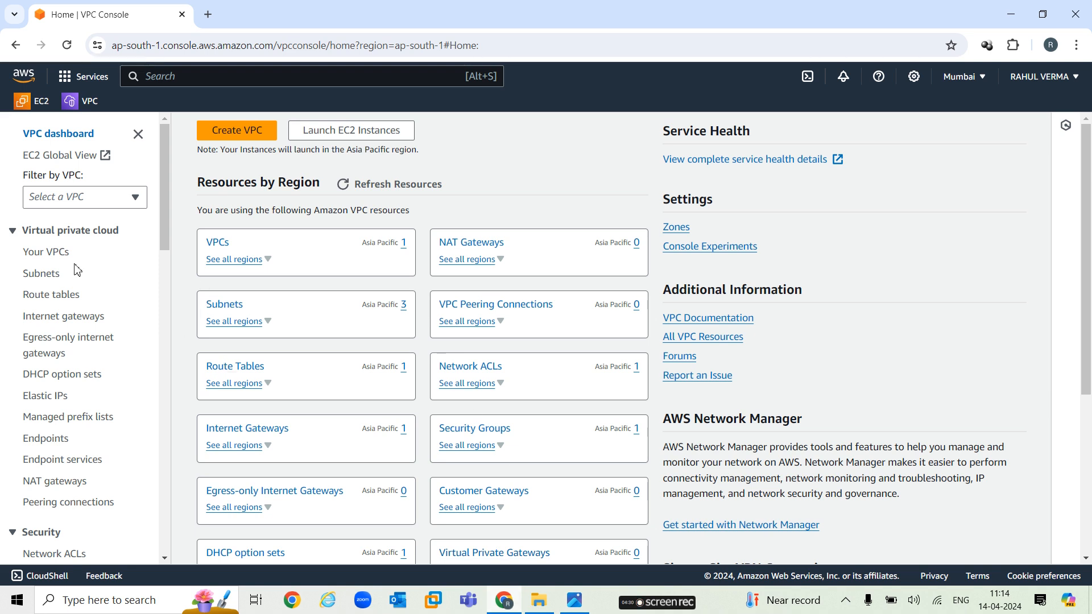
Create a VPC-only resource named vpc01 with the IPv4 CIDR 10.0.0.0/16
{"action": "left_click", "coordinate": [48, 254]}
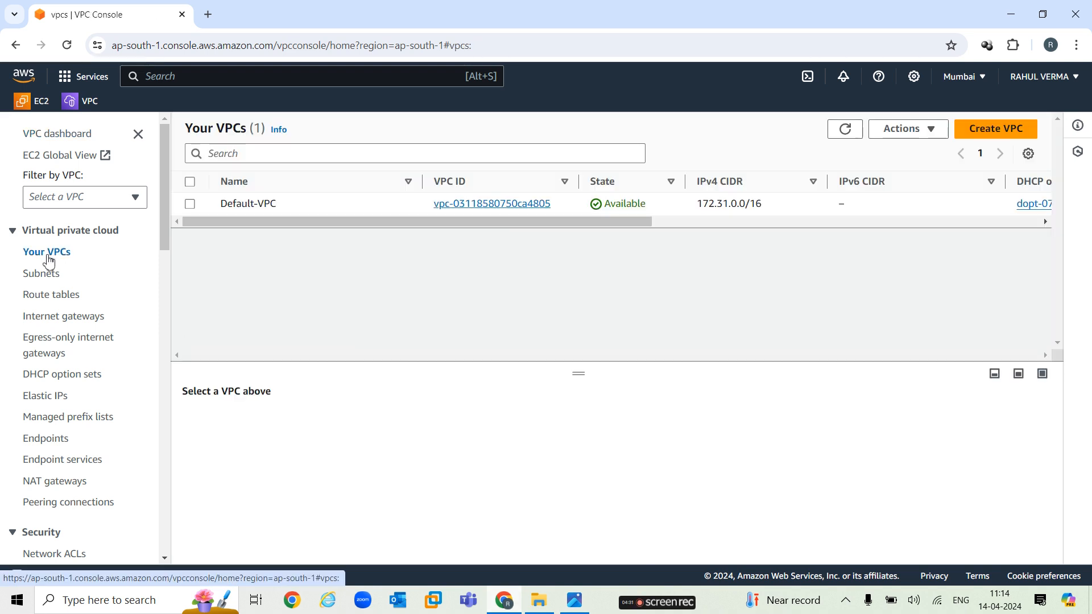
{"action": "left_click", "coordinate": [996, 135]}
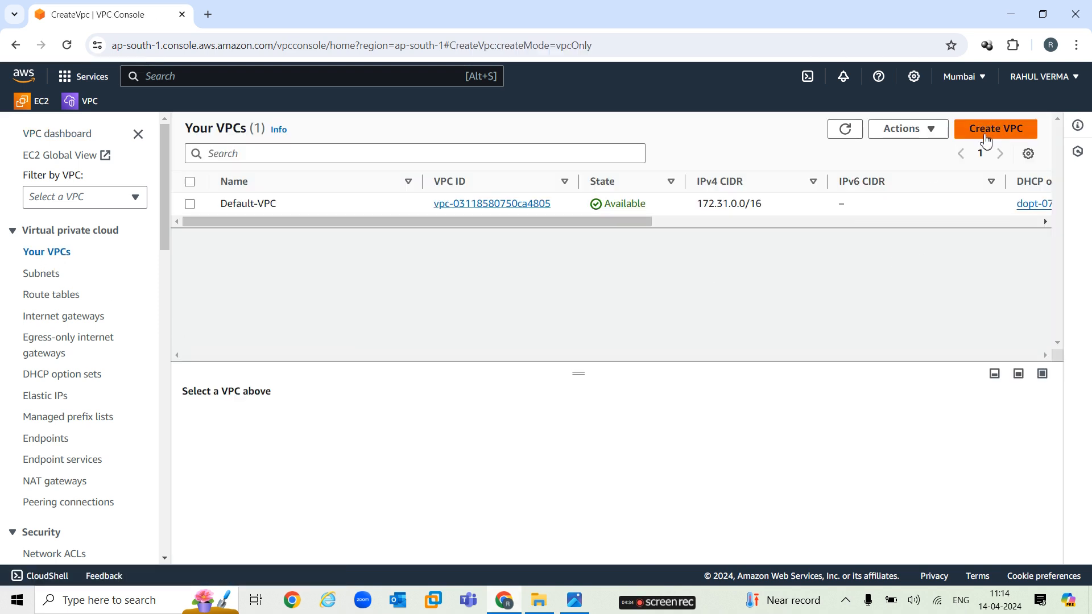
{"action": "left_click", "coordinate": [182, 358]}
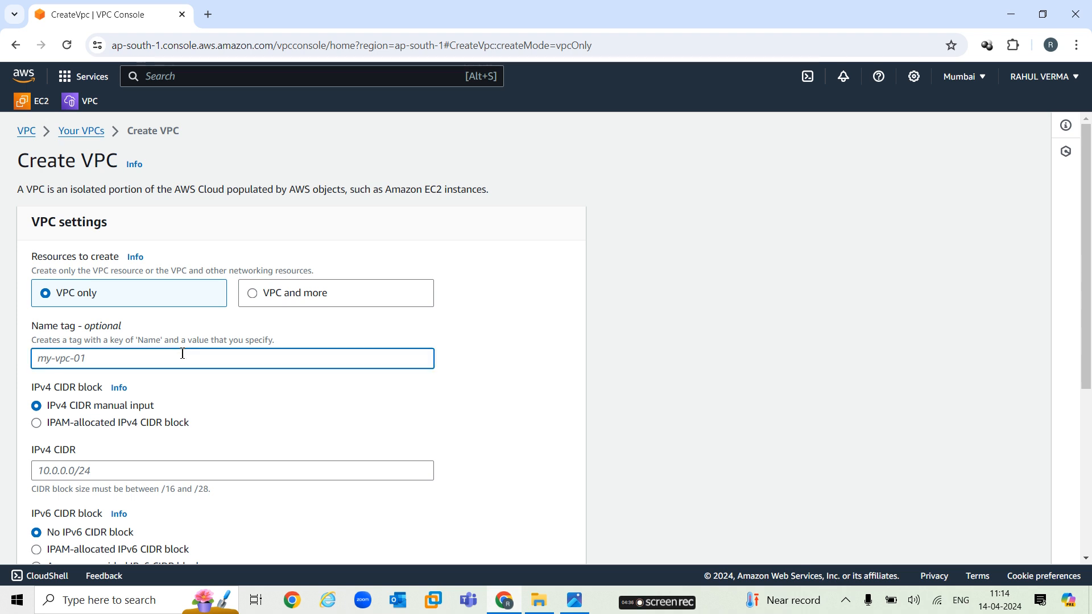
{"action": "type", "text": "Vpc01"}
{"action": "left_click", "coordinate": [149, 474]}
{"action": "type", "text": "10.0.0.0/16"}
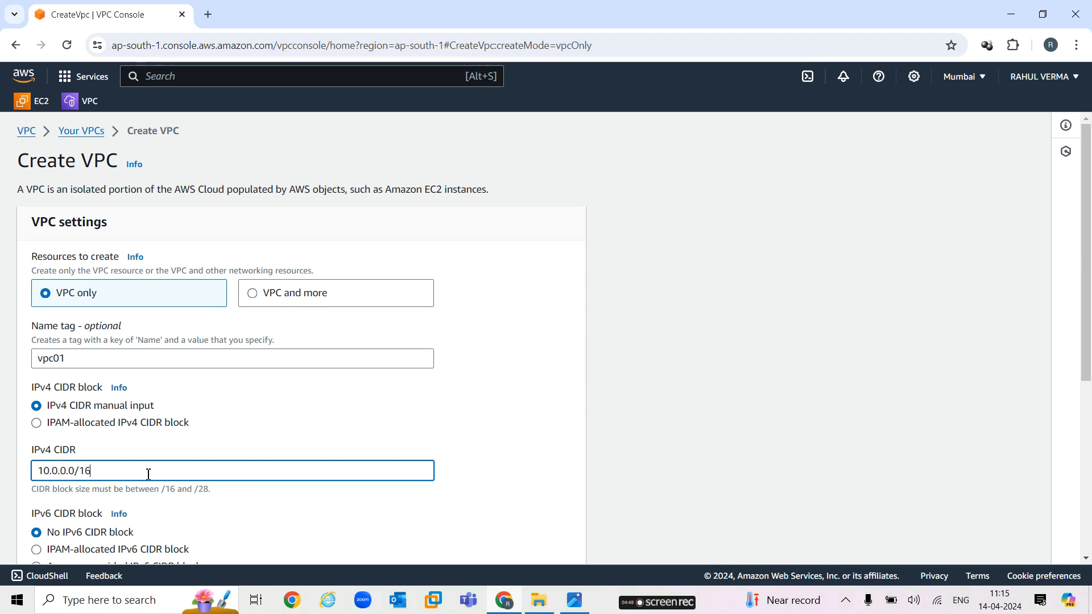
{"action": "scroll", "coordinate": [439, 344], "scroll_direction": "down", "scroll_amount": 5}
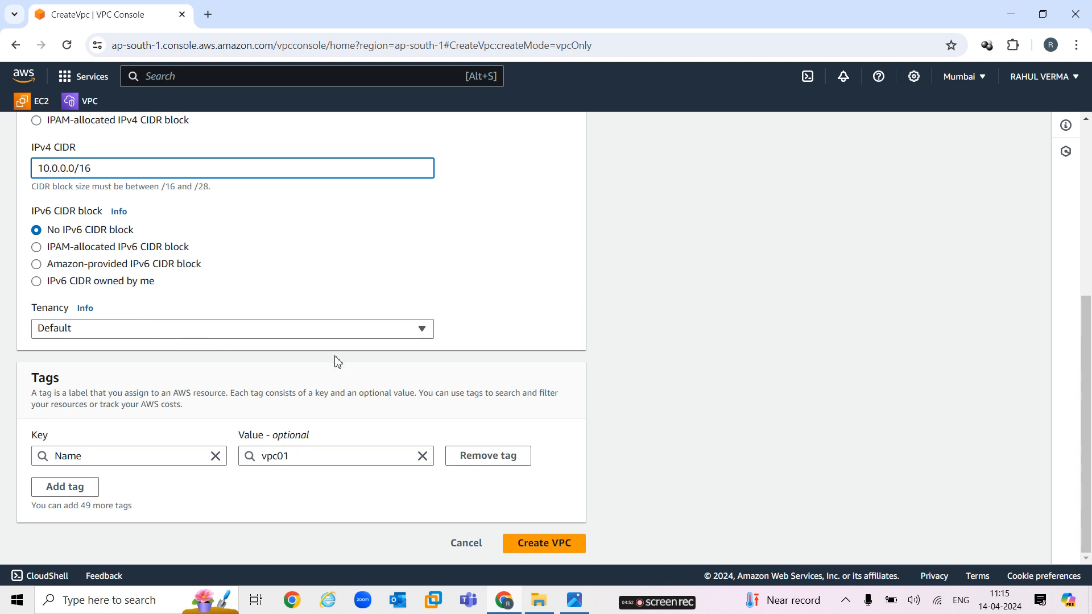
{"action": "left_click", "coordinate": [543, 544]}
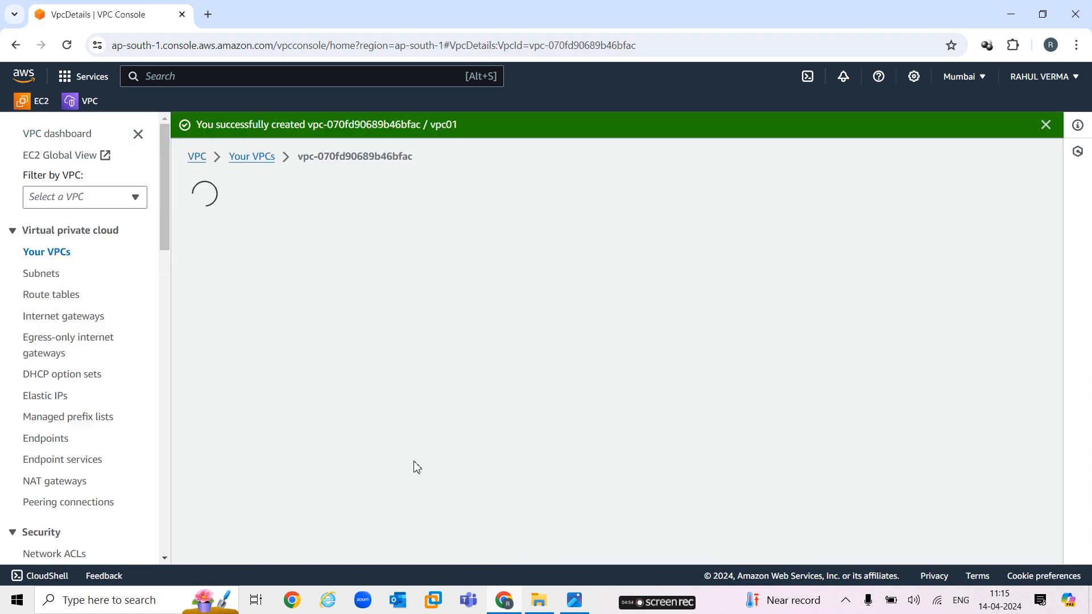
Start creating new subnets with vpc01 as their VPC
{"action": "left_click", "coordinate": [45, 279]}
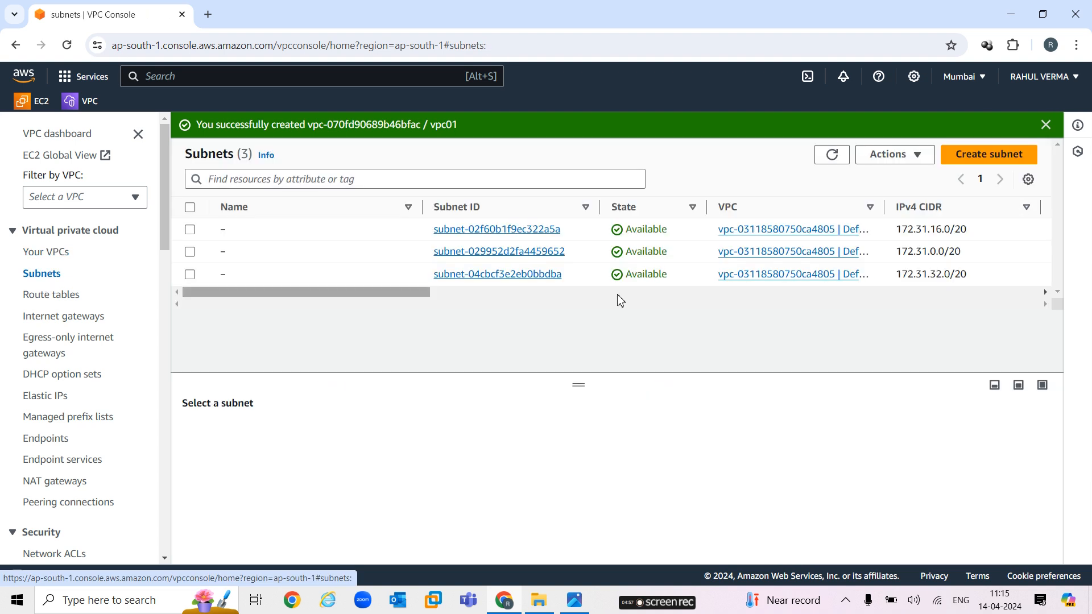
{"action": "left_click", "coordinate": [993, 154]}
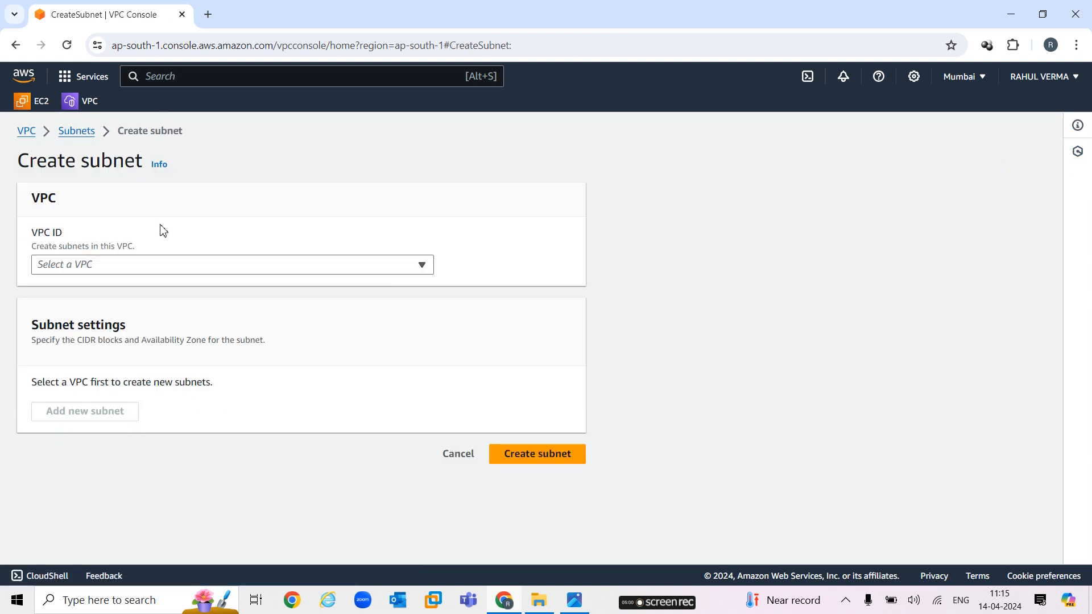
{"action": "left_click", "coordinate": [137, 271]}
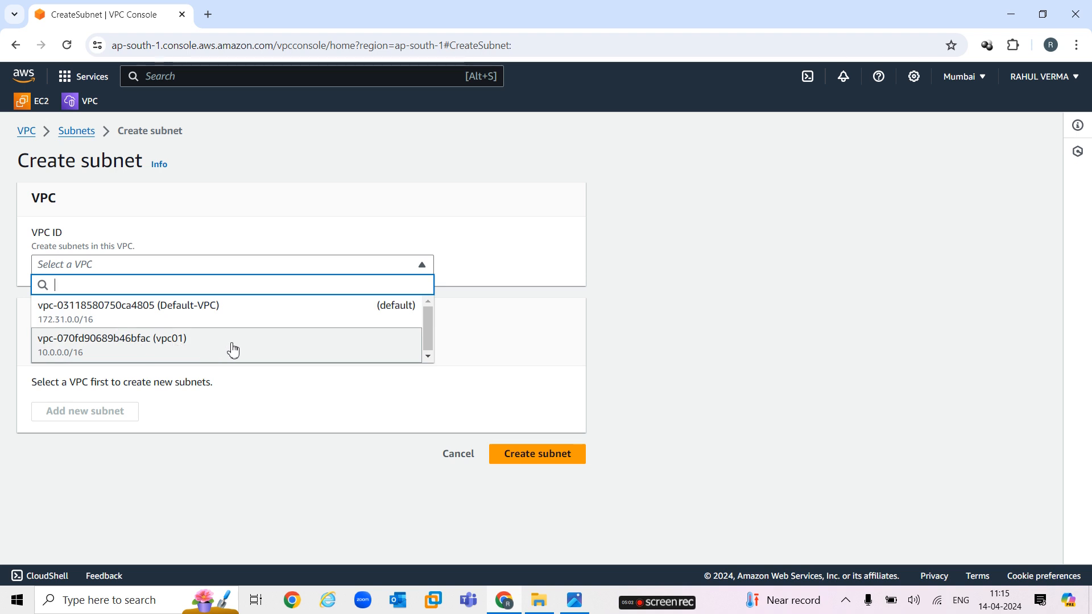
{"action": "left_click", "coordinate": [199, 349]}
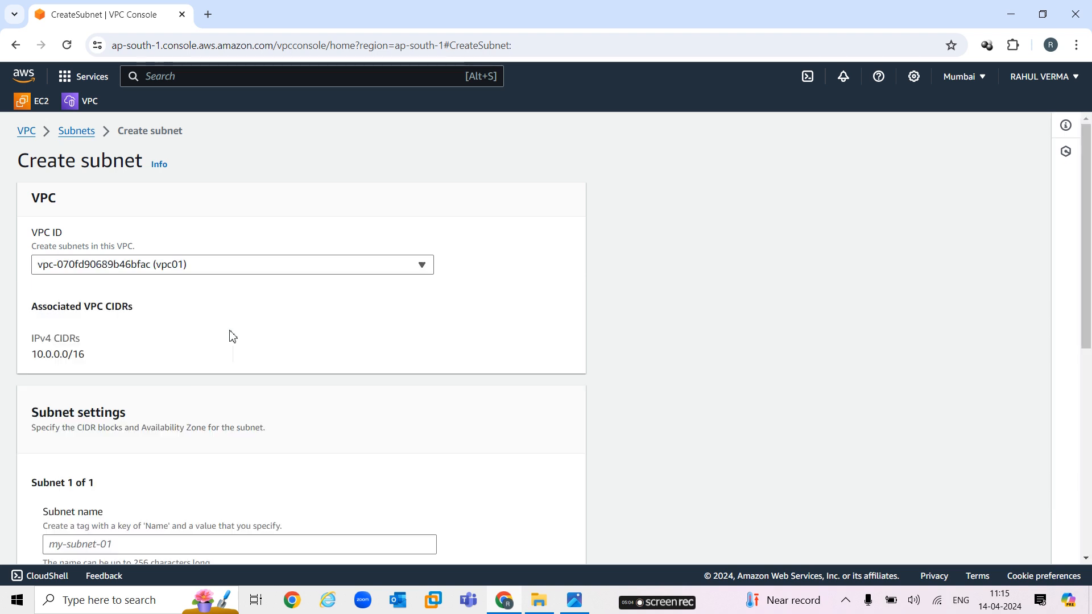
Define the first subnet as public-subnet in availability zone ap-south-1a with the IPv4 CIDR block 10.0.1.0/24
{"action": "scroll", "coordinate": [302, 309], "scroll_direction": "down", "scroll_amount": 4}
{"action": "left_click", "coordinate": [133, 262]}
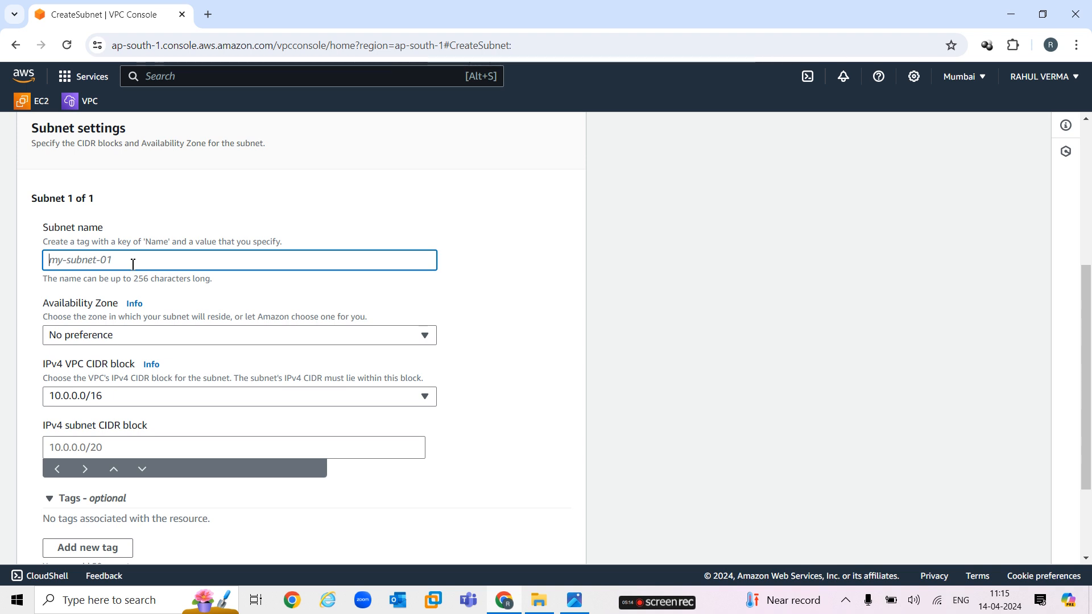
{"action": "type", "text": "public"}
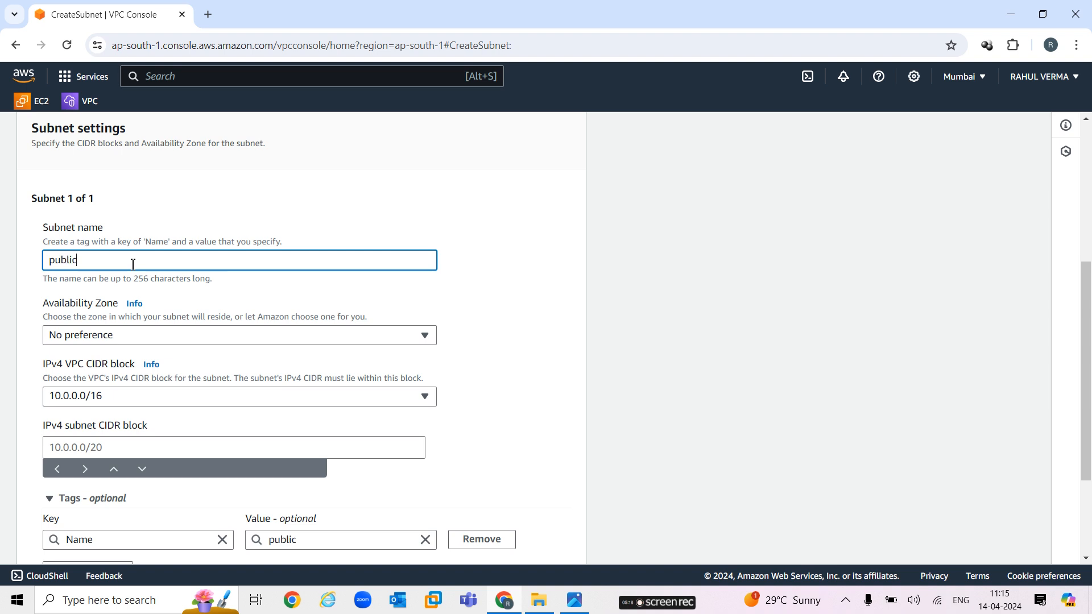
{"action": "type", "text": "-subnet"}
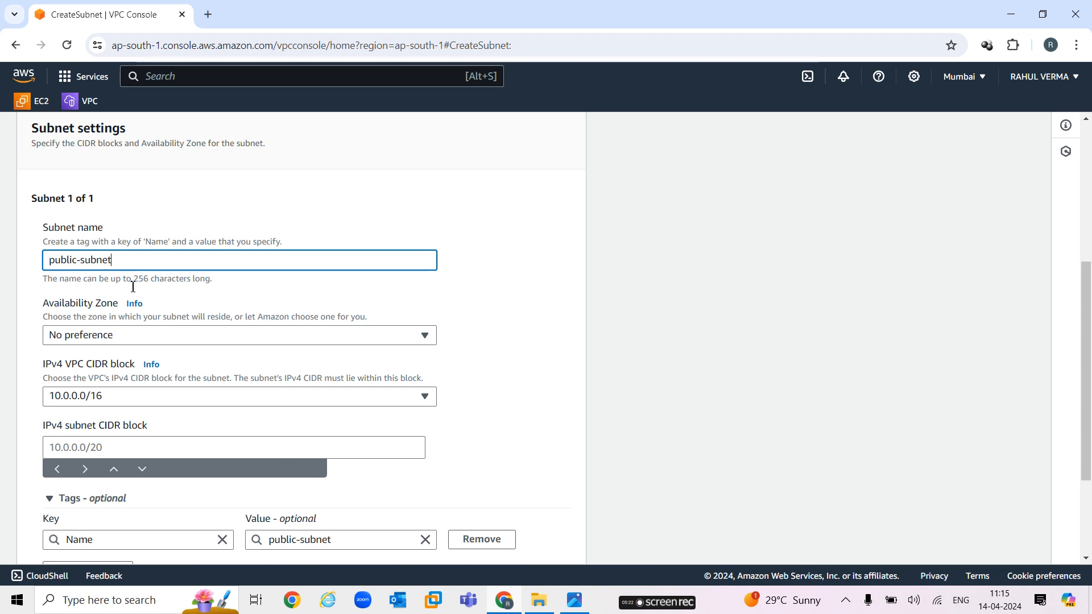
{"action": "left_click", "coordinate": [167, 340]}
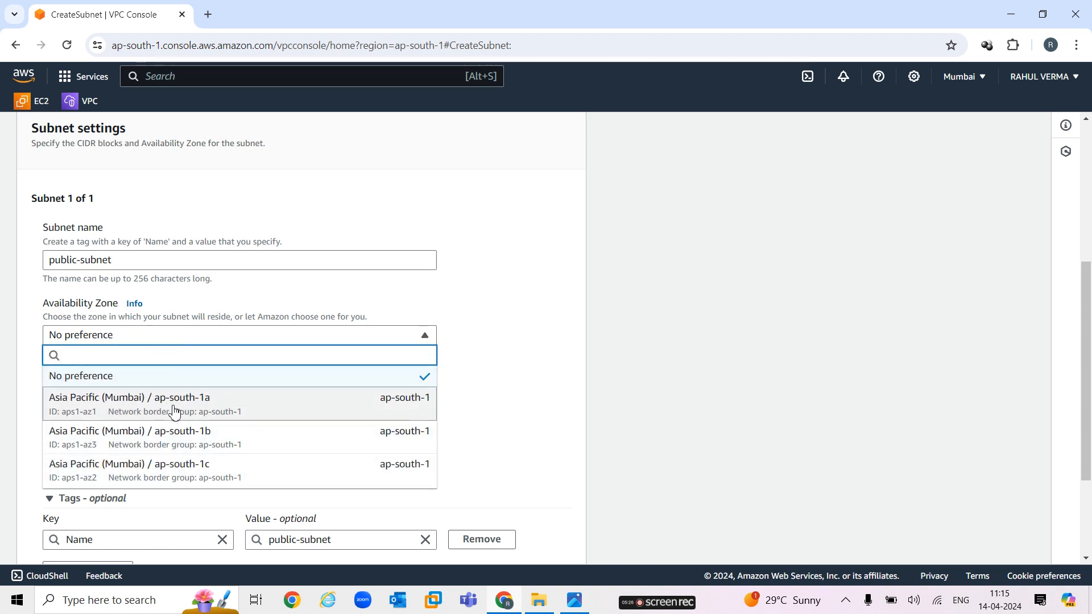
{"action": "left_click", "coordinate": [241, 409]}
{"action": "left_click", "coordinate": [125, 446]}
{"action": "type", "text": "10.0.1"}
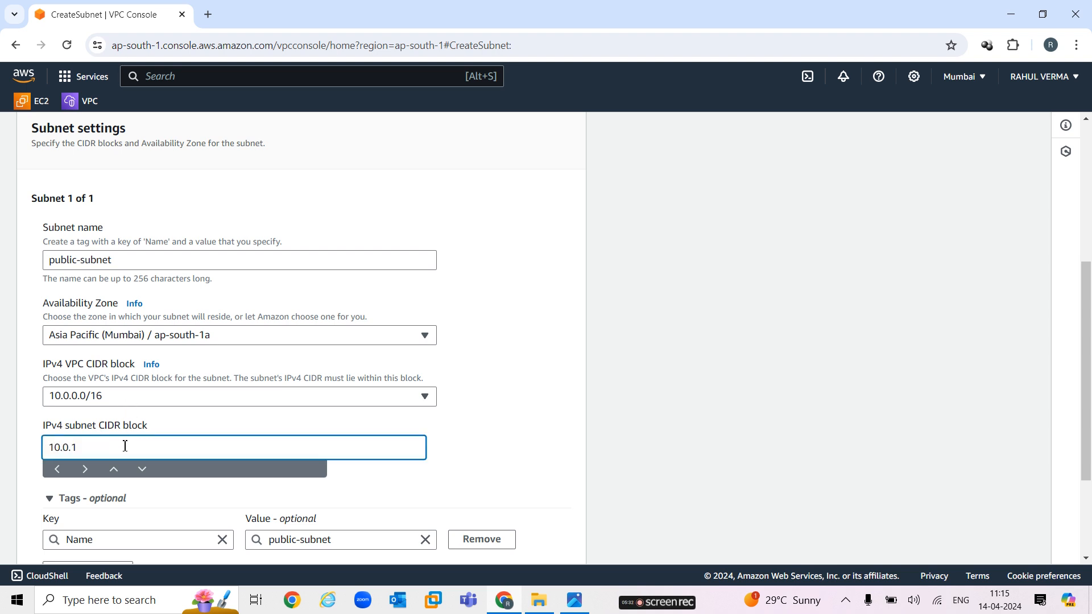
{"action": "type", "text": ".0/24"}
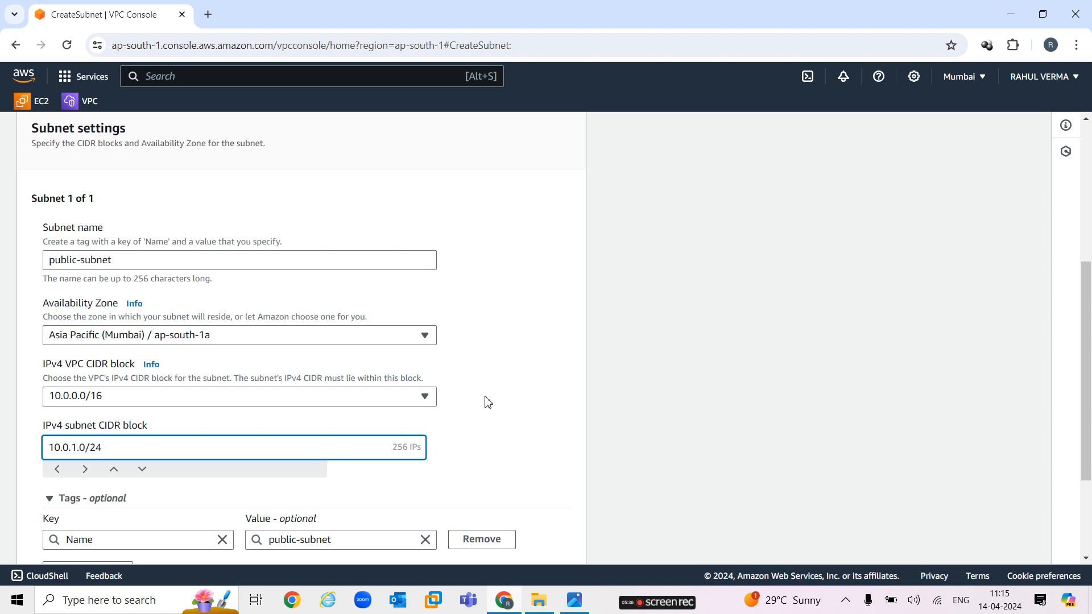
Add a second subnet named private-subnet in availability zone ap-south-1b with the IPv4 CIDR block 10.0.2.0/24
{"action": "scroll", "coordinate": [494, 398], "scroll_direction": "down", "scroll_amount": 3}
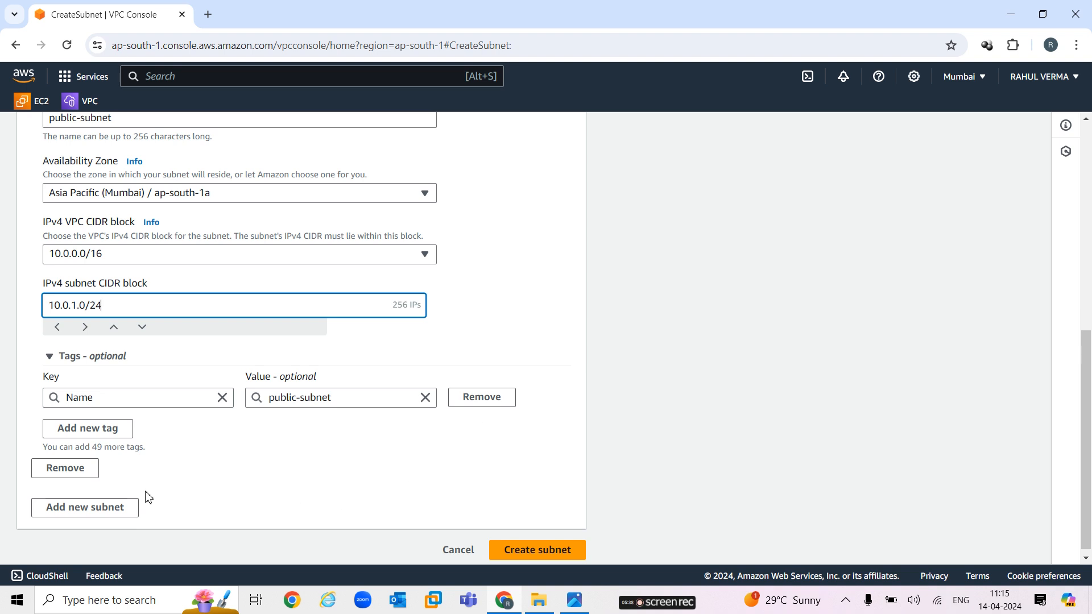
{"action": "left_click", "coordinate": [112, 508]}
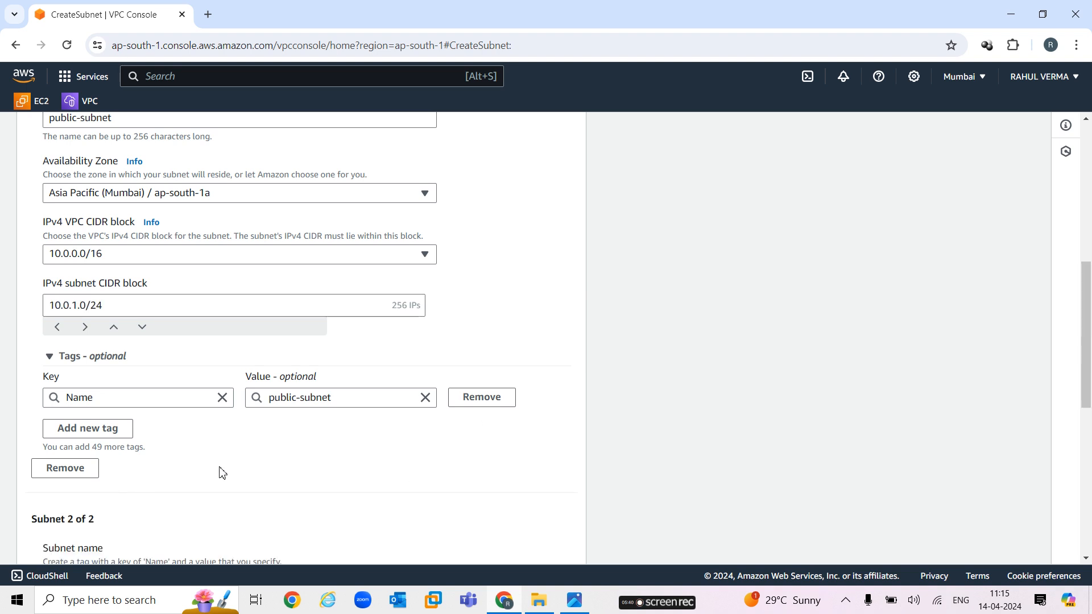
{"action": "scroll", "coordinate": [244, 468], "scroll_direction": "down", "scroll_amount": 3}
{"action": "left_click", "coordinate": [195, 365]}
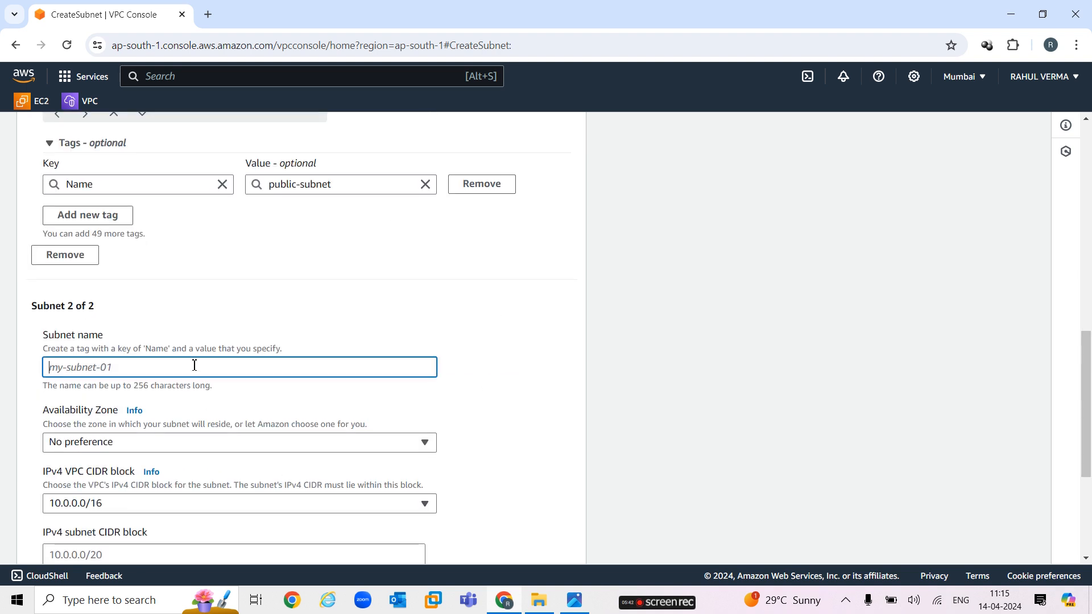
{"action": "type", "text": "private-subnet"}
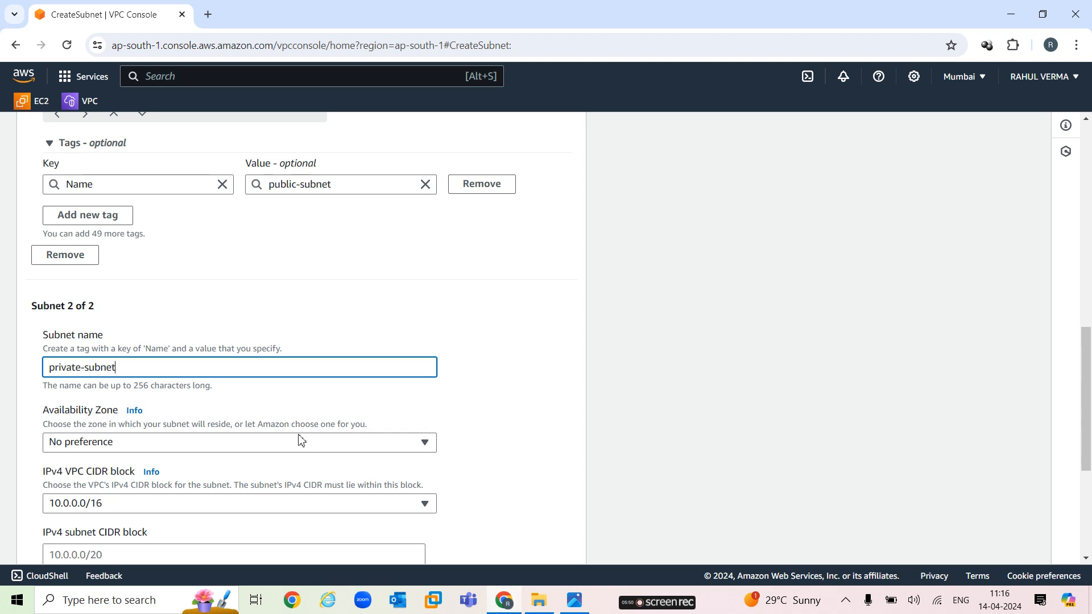
{"action": "left_click", "coordinate": [302, 446]}
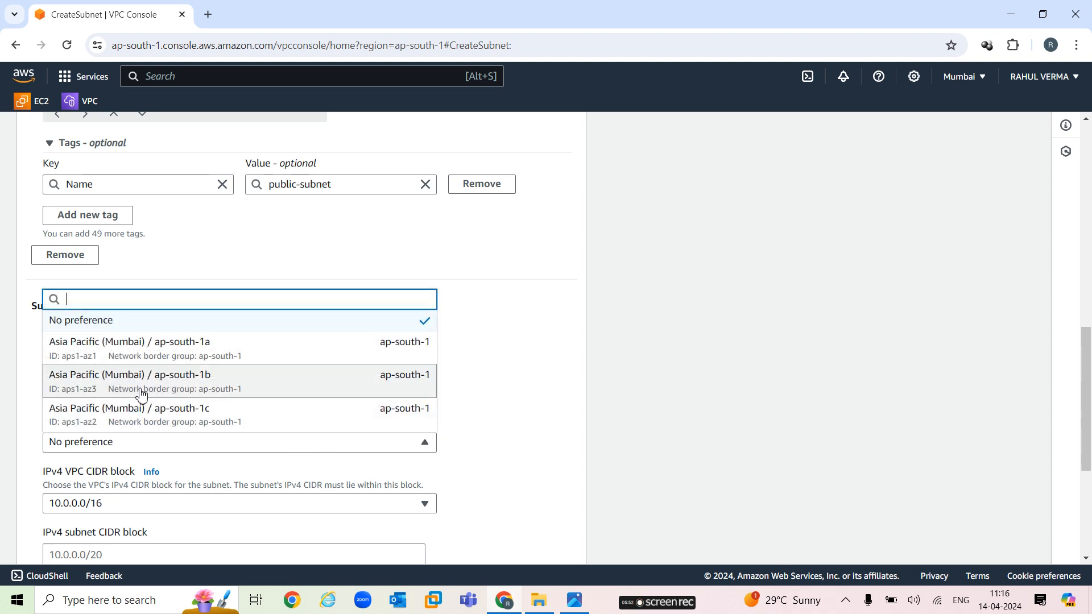
{"action": "left_click", "coordinate": [230, 393]}
{"action": "scroll", "coordinate": [557, 443], "scroll_direction": "down", "scroll_amount": 5}
{"action": "left_click", "coordinate": [129, 300]}
{"action": "type", "text": "1"}
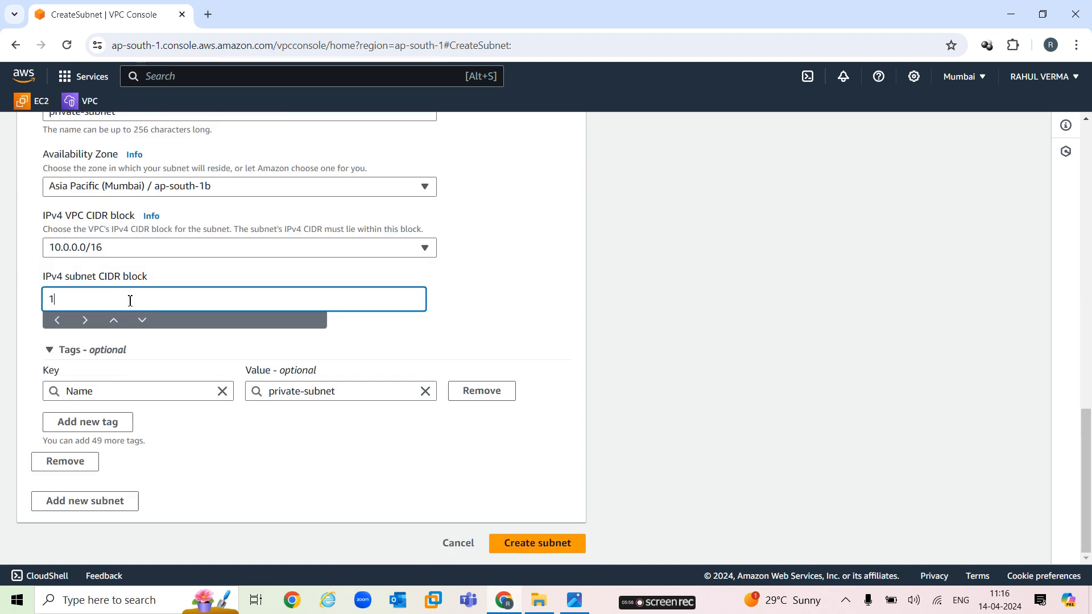
{"action": "type", "text": "0.0.2.0/24"}
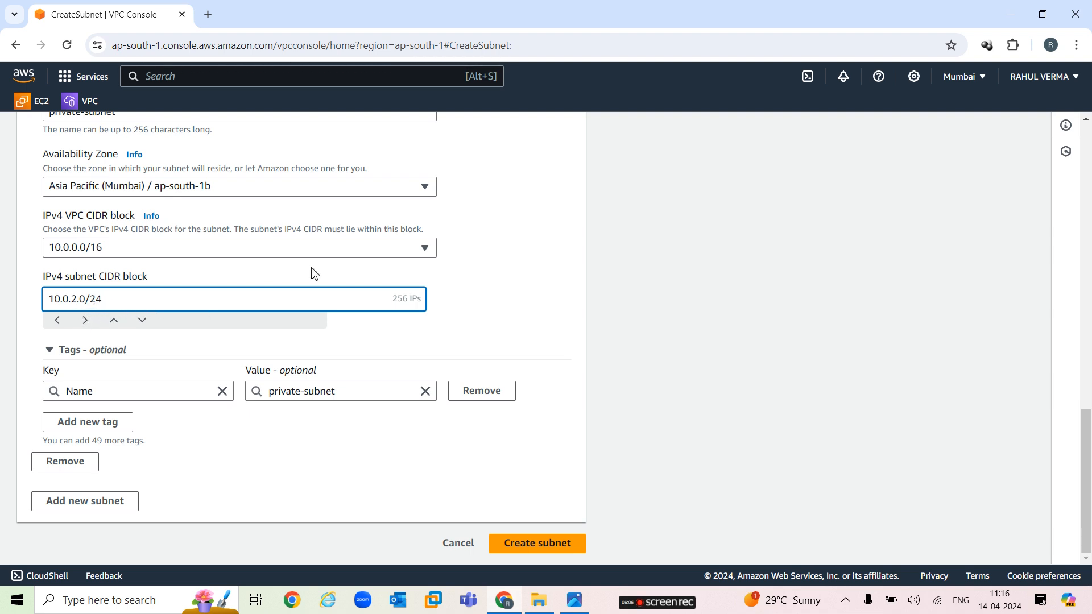
Check the subnet settings and create both the public and private subnets
{"action": "scroll", "coordinate": [487, 324], "scroll_direction": "up", "scroll_amount": 3}
{"action": "scroll", "coordinate": [487, 324], "scroll_direction": "down", "scroll_amount": 3}
{"action": "left_click", "coordinate": [546, 549]}
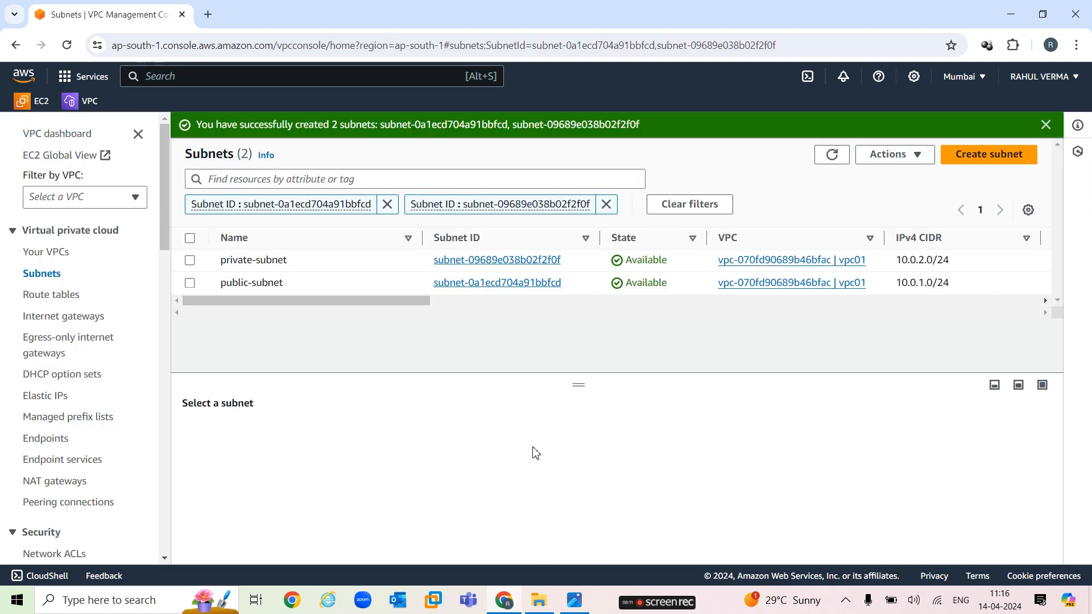
Create an internet gateway with the name tag my-igw
{"action": "left_click", "coordinate": [91, 325]}
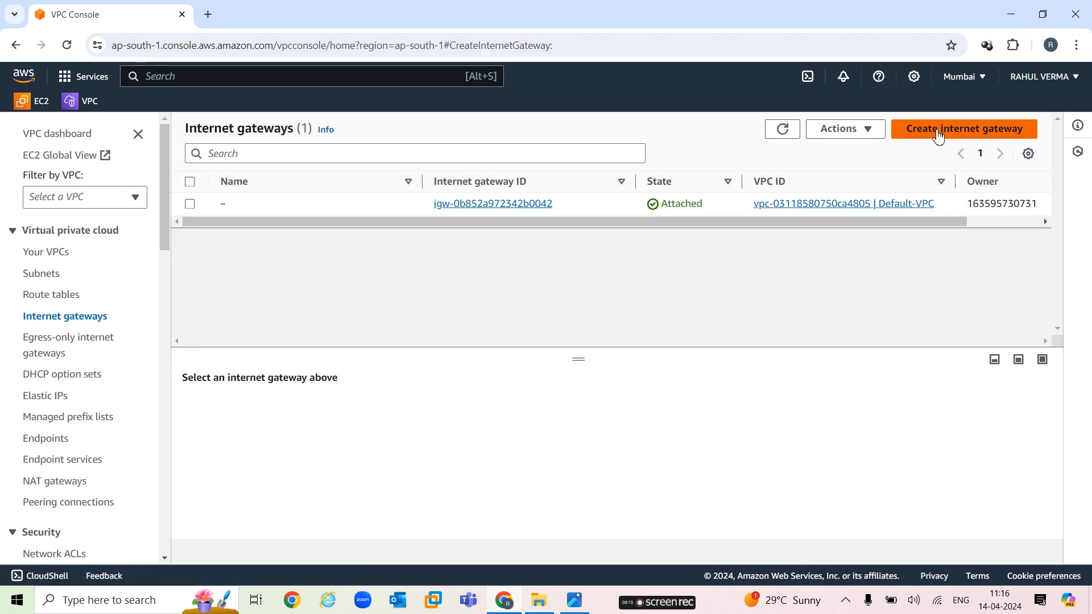
{"action": "left_click", "coordinate": [938, 130]}
{"action": "left_click", "coordinate": [174, 298]}
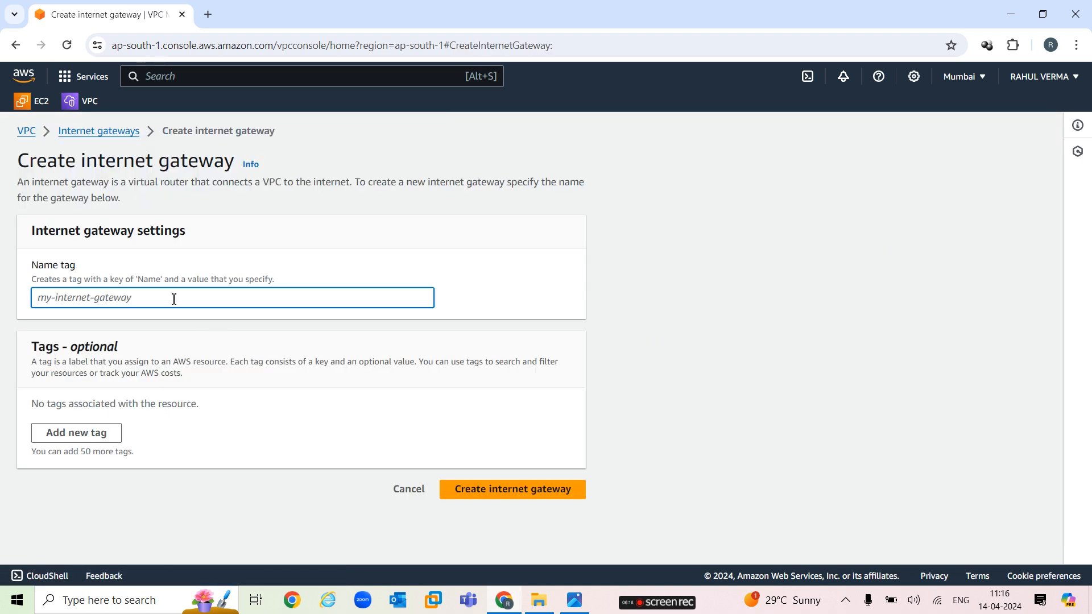
{"action": "type", "text": "my-igw"}
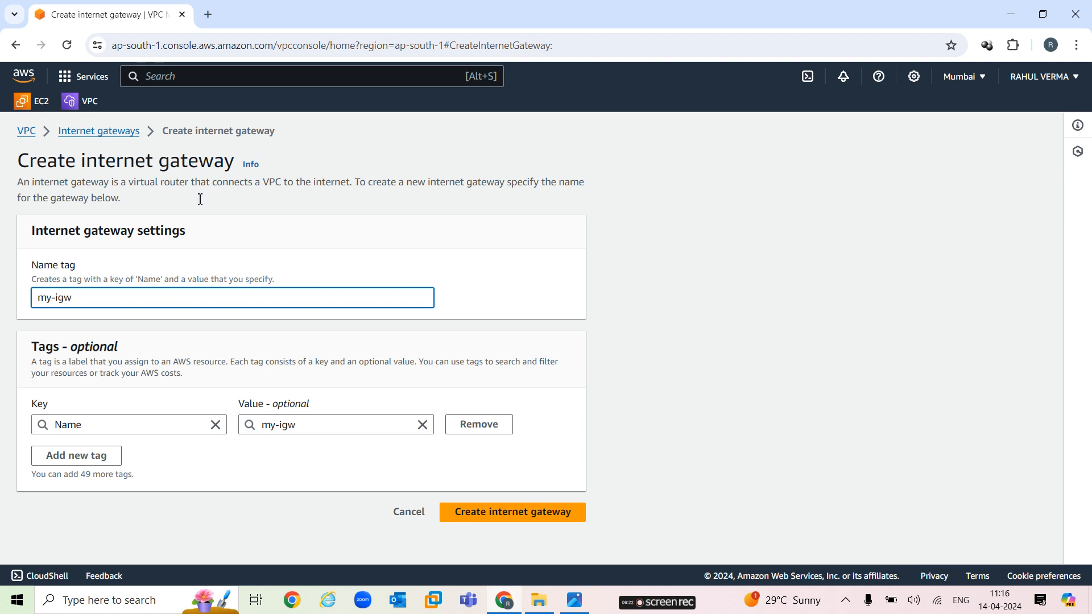
{"action": "left_click", "coordinate": [511, 518]}
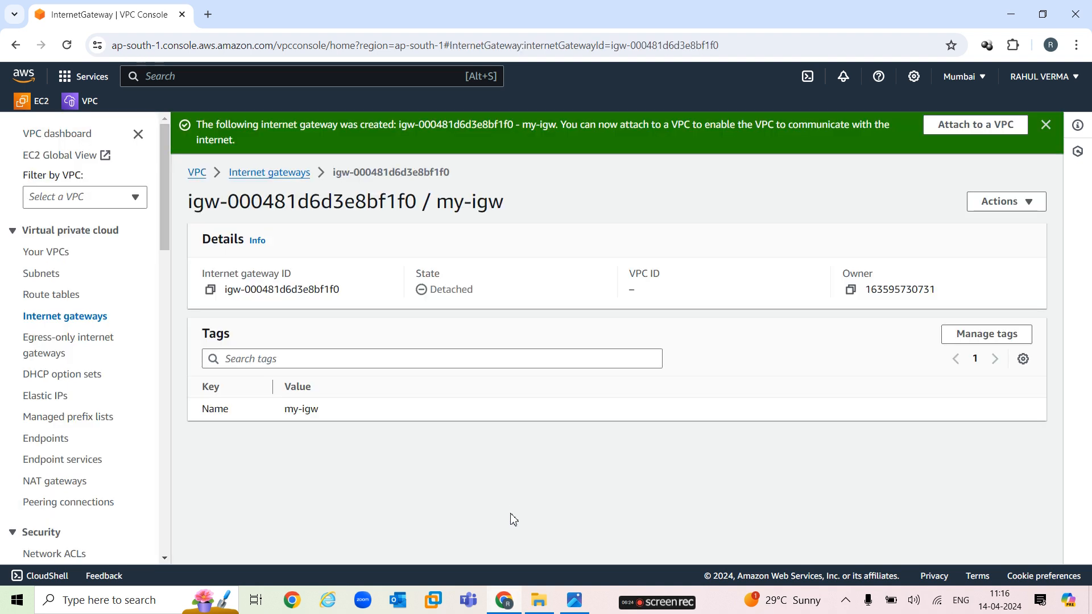
Attach the my-igw internet gateway to vpc01
{"action": "left_click", "coordinate": [966, 132]}
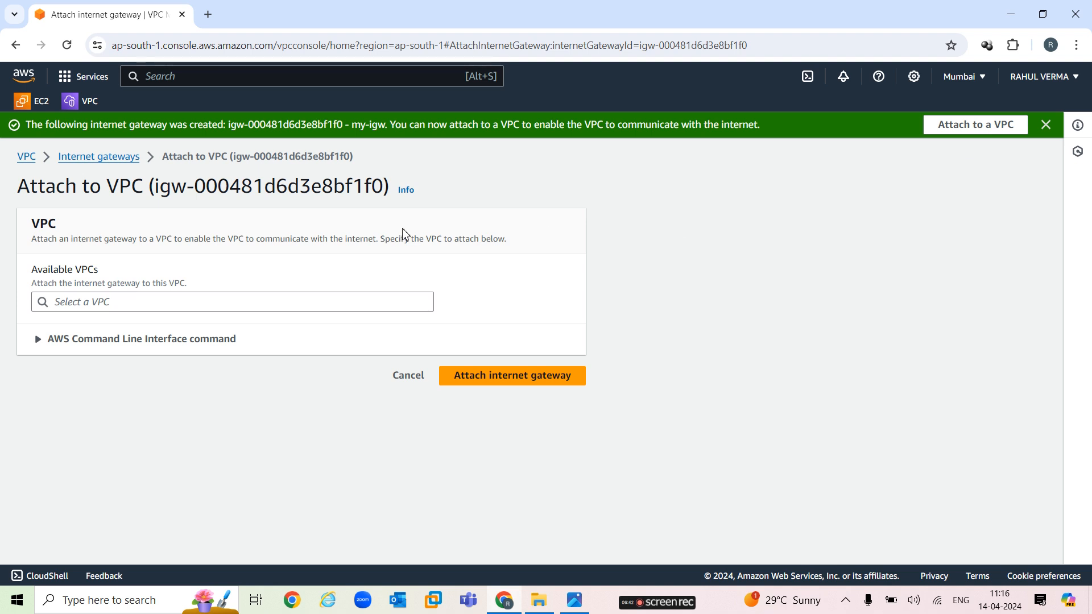
{"action": "left_click", "coordinate": [202, 307]}
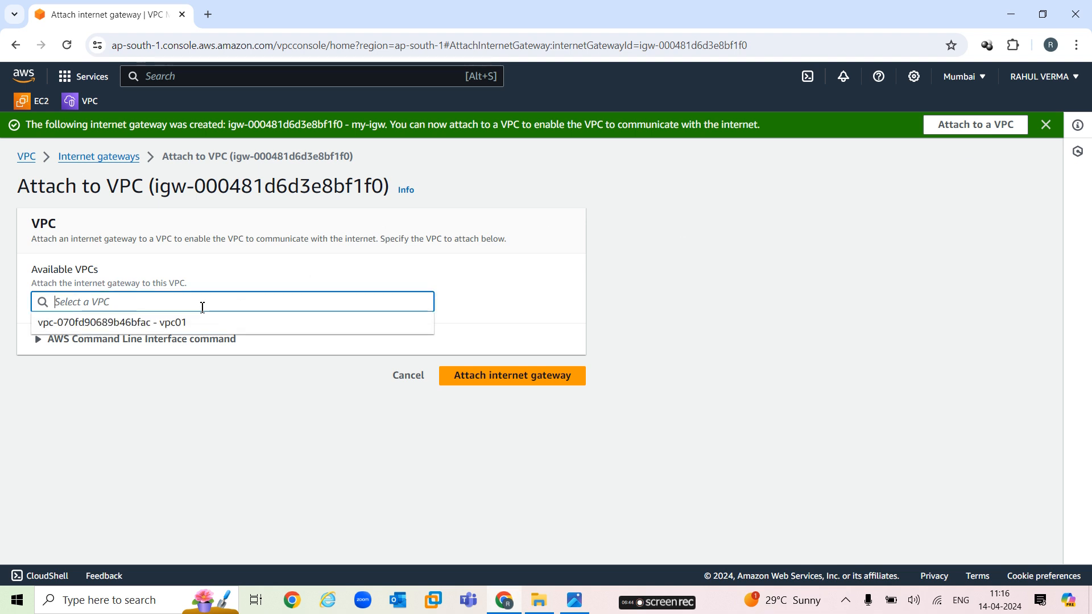
{"action": "left_click", "coordinate": [159, 320]}
{"action": "left_click", "coordinate": [504, 389]}
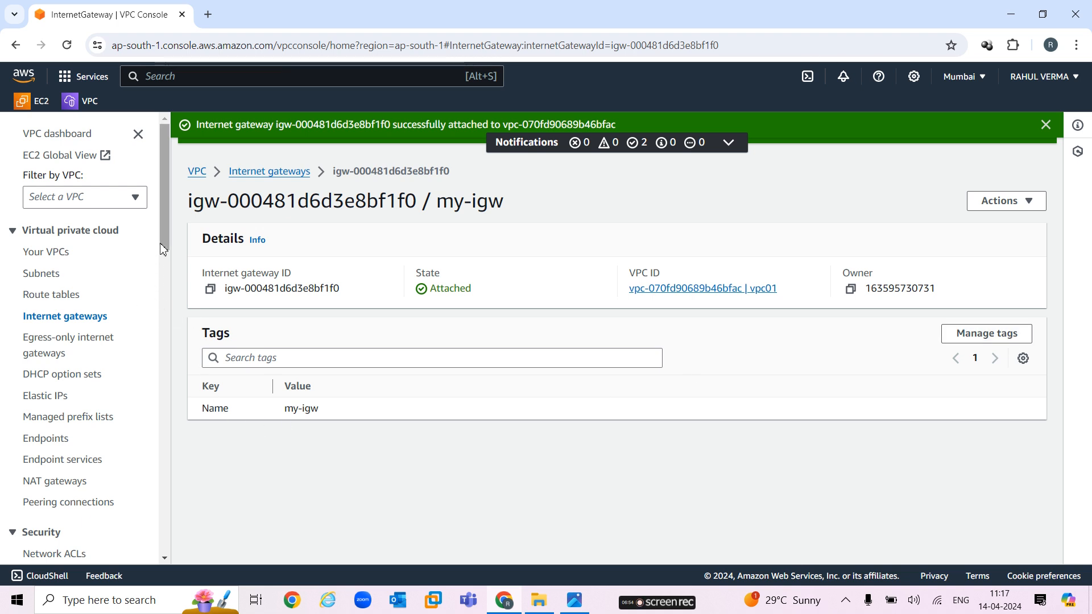
Refresh the route tables list, identify the main route table belonging to vpc01, and name it Main-route
{"action": "left_click", "coordinate": [66, 296]}
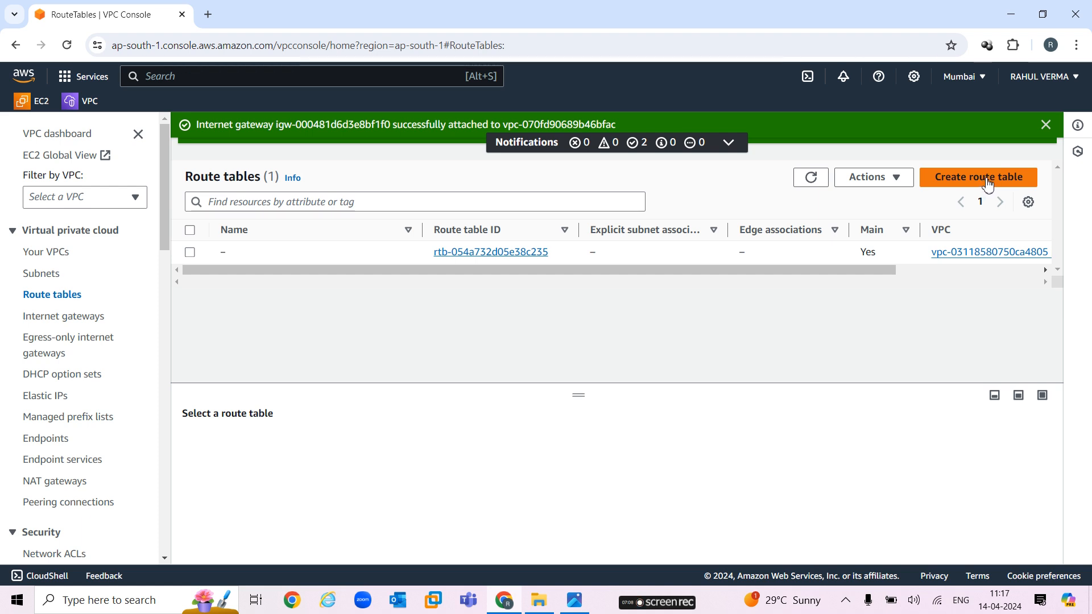
{"action": "left_click", "coordinate": [813, 180]}
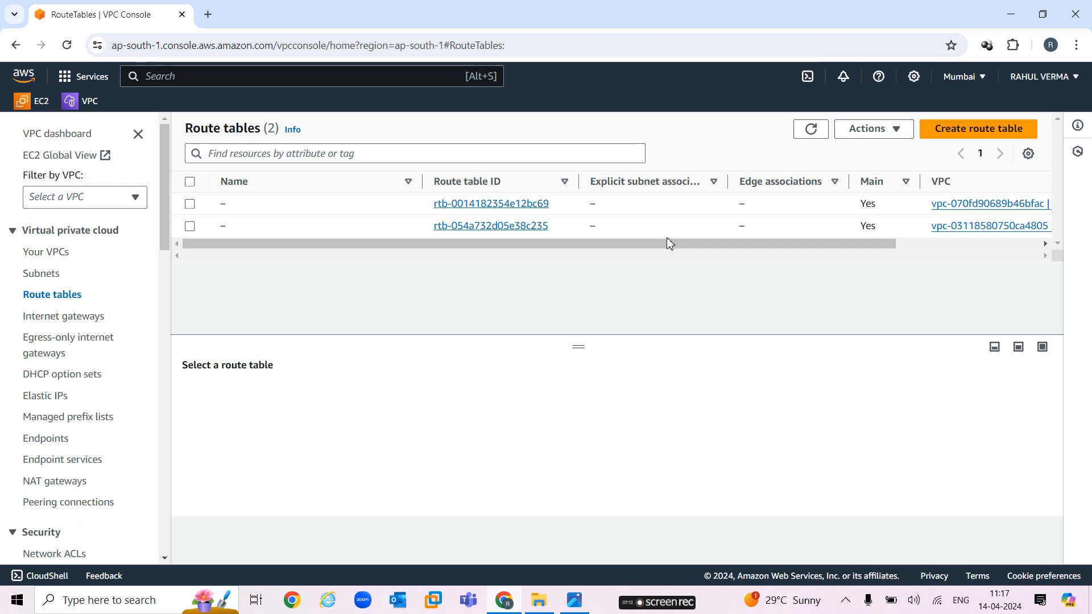
{"action": "left_click_drag", "start_coordinate": [684, 244], "coordinate": [869, 248]}
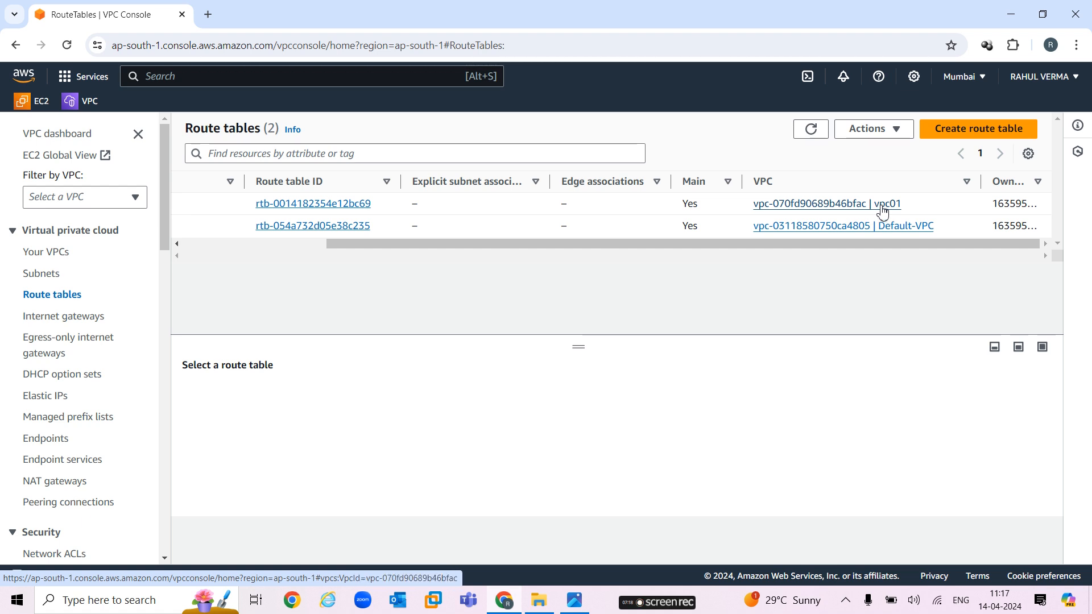
{"action": "left_click_drag", "start_coordinate": [837, 244], "coordinate": [657, 253]}
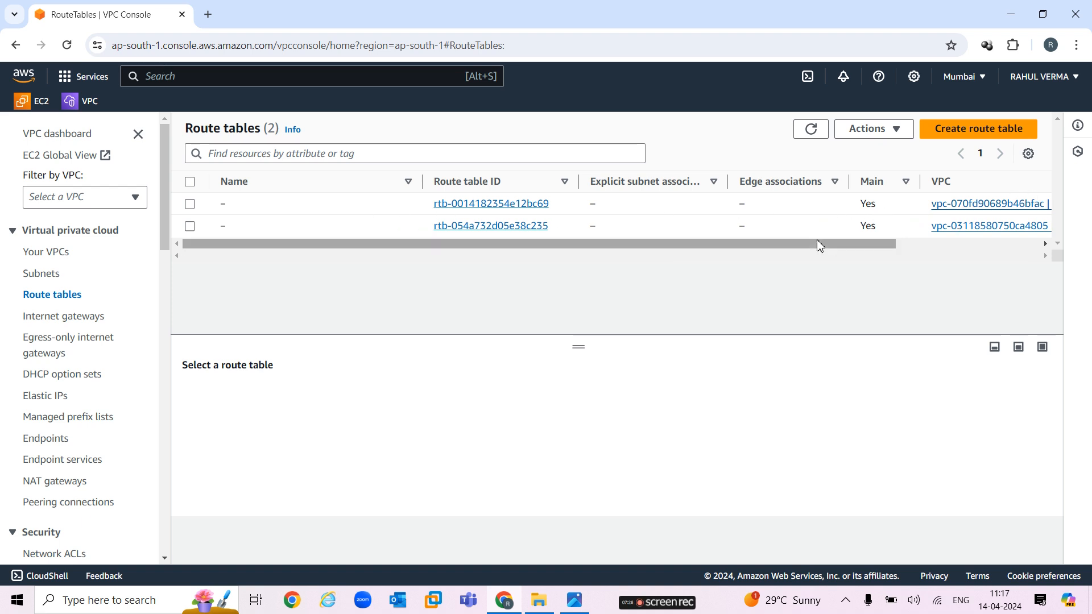
{"action": "left_click", "coordinate": [946, 236]}
{"action": "left_click_drag", "start_coordinate": [850, 247], "coordinate": [945, 245]}
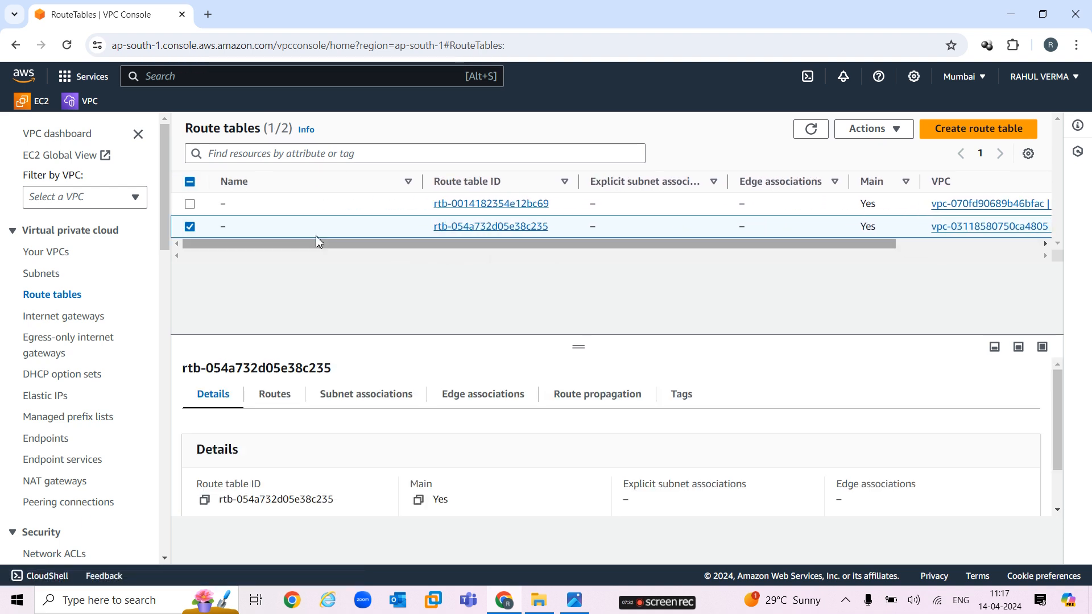
{"action": "left_click", "coordinate": [236, 206]}
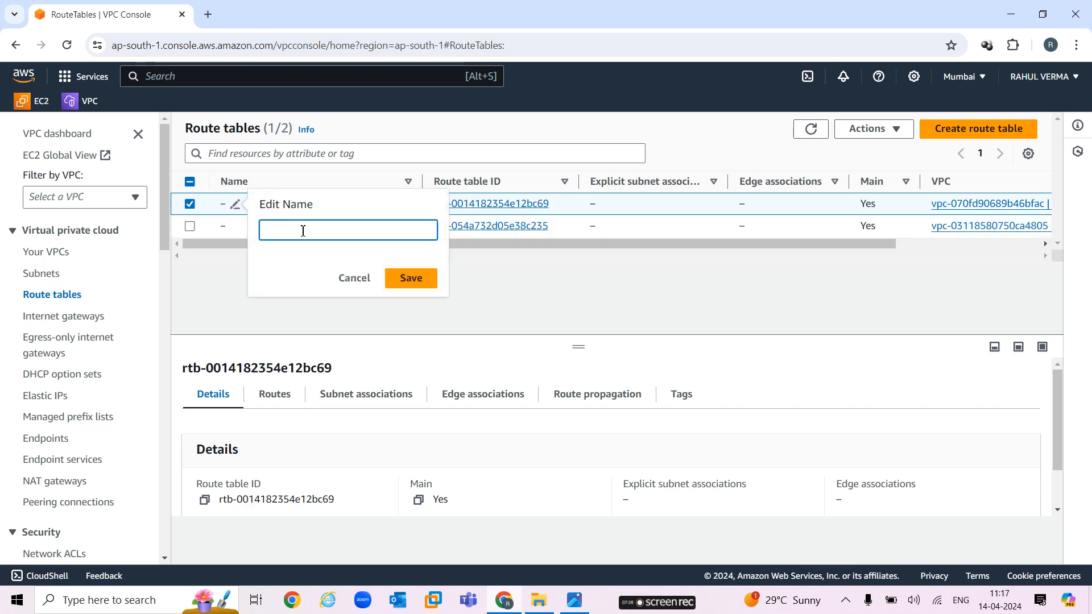
{"action": "type", "text": "Main-r"}
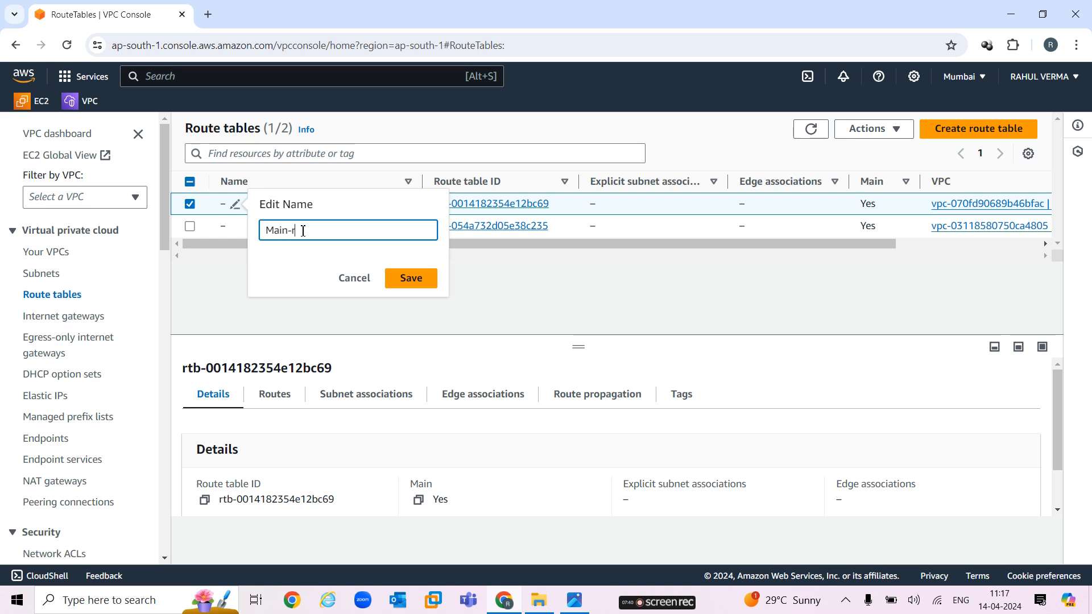
{"action": "type", "text": "oute"}
{"action": "left_click", "coordinate": [412, 279]}
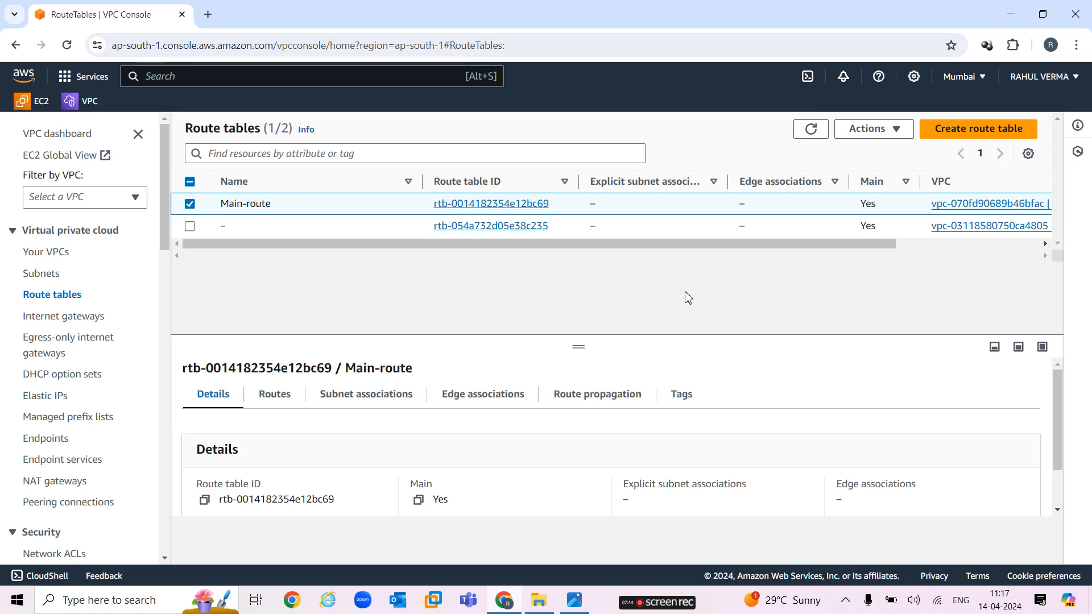
Create a route table named custom-route in vpc01
{"action": "left_click", "coordinate": [998, 132]}
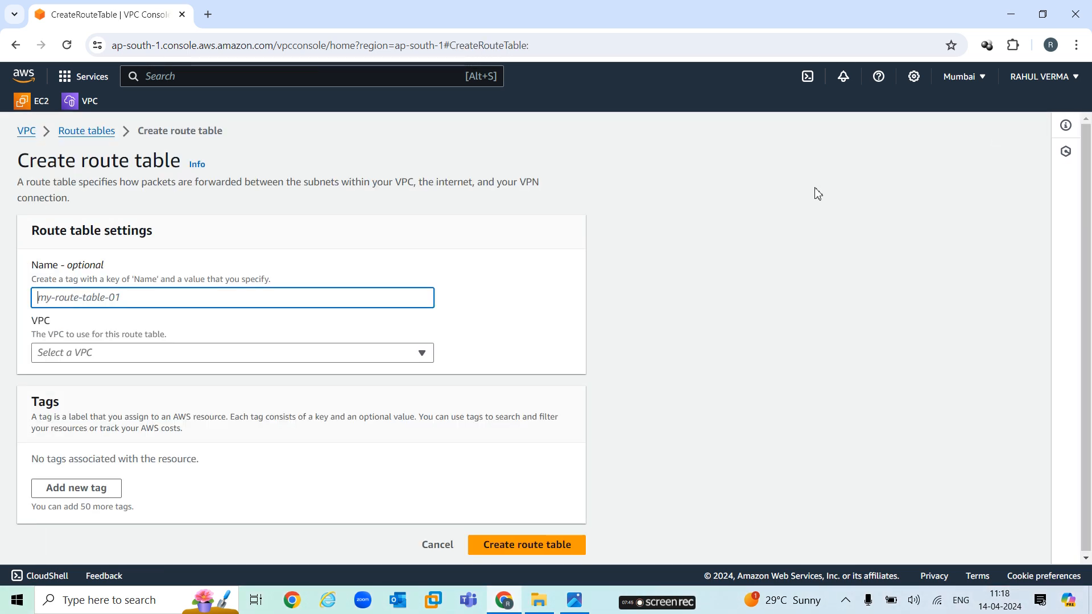
{"action": "type", "text": "custom-route"}
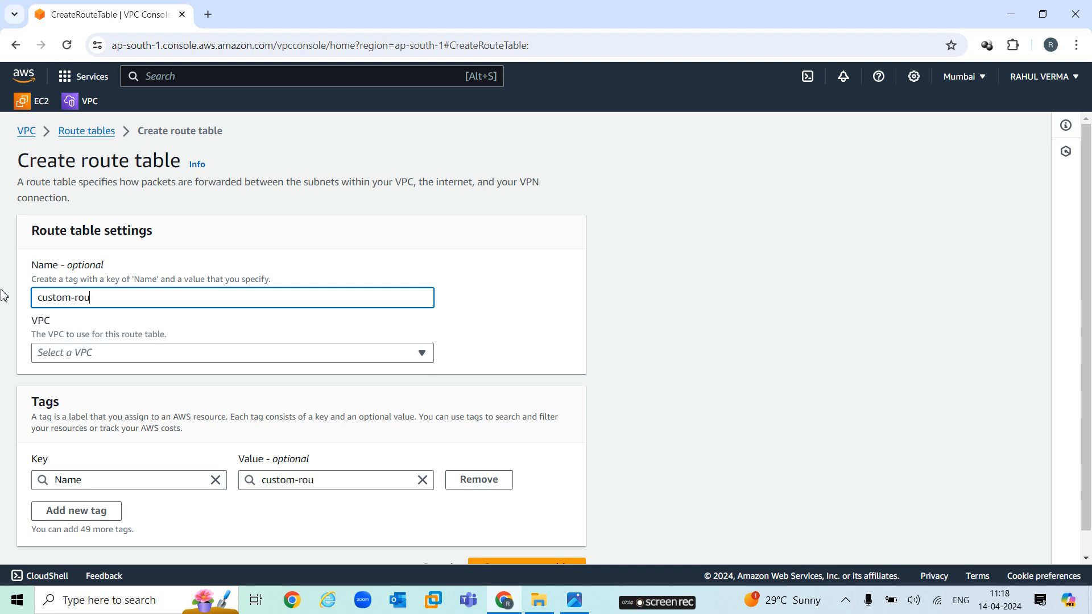
{"action": "left_click", "coordinate": [119, 352]}
{"action": "left_click", "coordinate": [193, 415]}
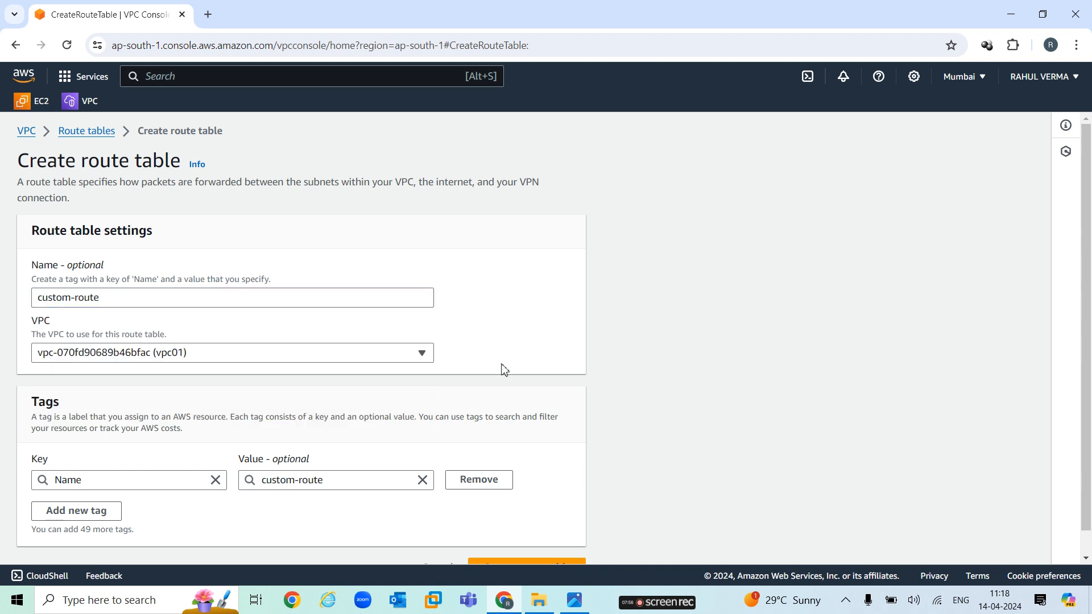
{"action": "scroll", "coordinate": [571, 344], "scroll_direction": "down", "scroll_amount": 1}
{"action": "left_click", "coordinate": [534, 539]}
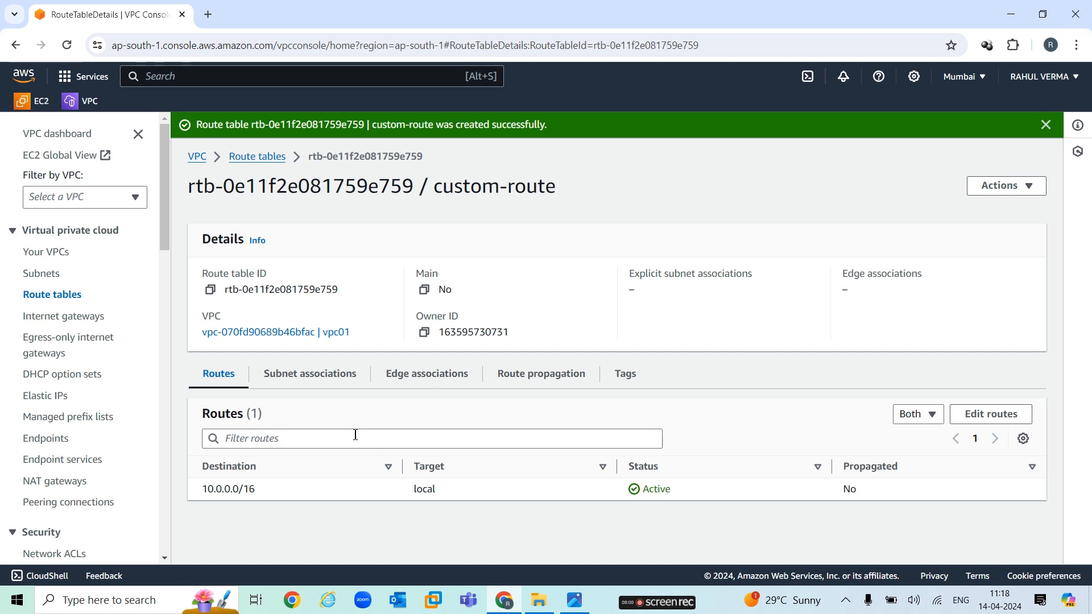
Add a route to custom-route with destination 0.0.0.0/0 targeting the my-igw internet gateway, and save the changes
{"action": "left_click", "coordinate": [994, 421]}
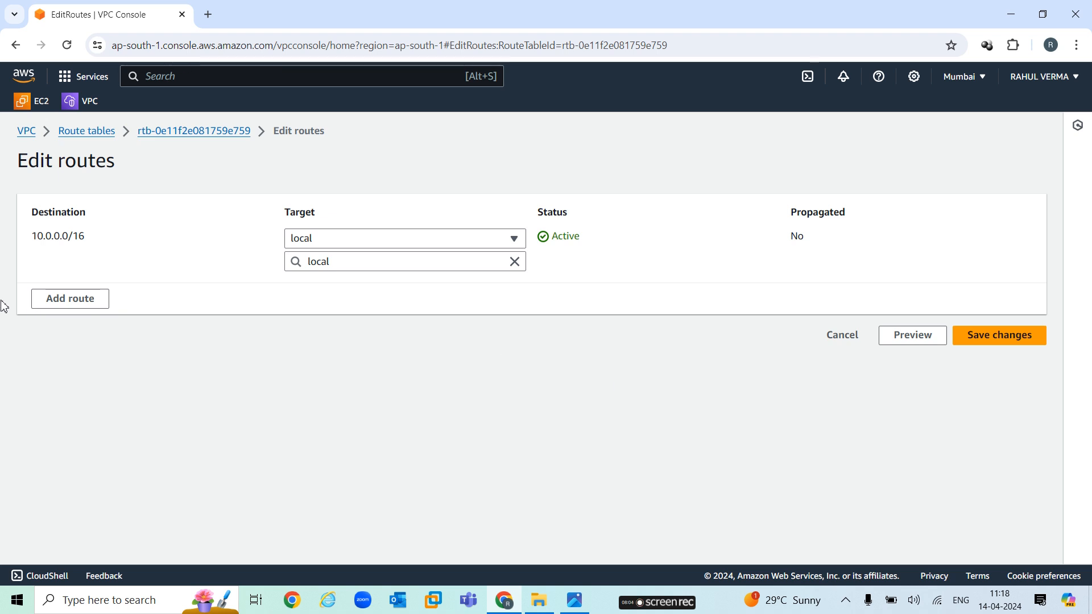
{"action": "left_click", "coordinate": [80, 303]}
{"action": "left_click", "coordinate": [152, 291]}
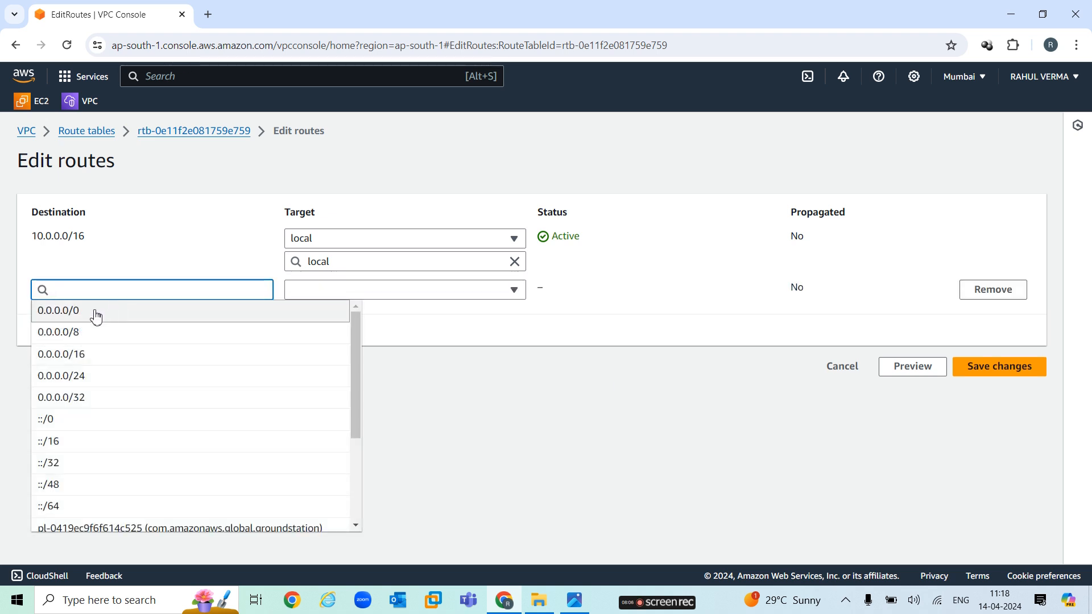
{"action": "left_click", "coordinate": [97, 312]}
{"action": "left_click", "coordinate": [366, 292]}
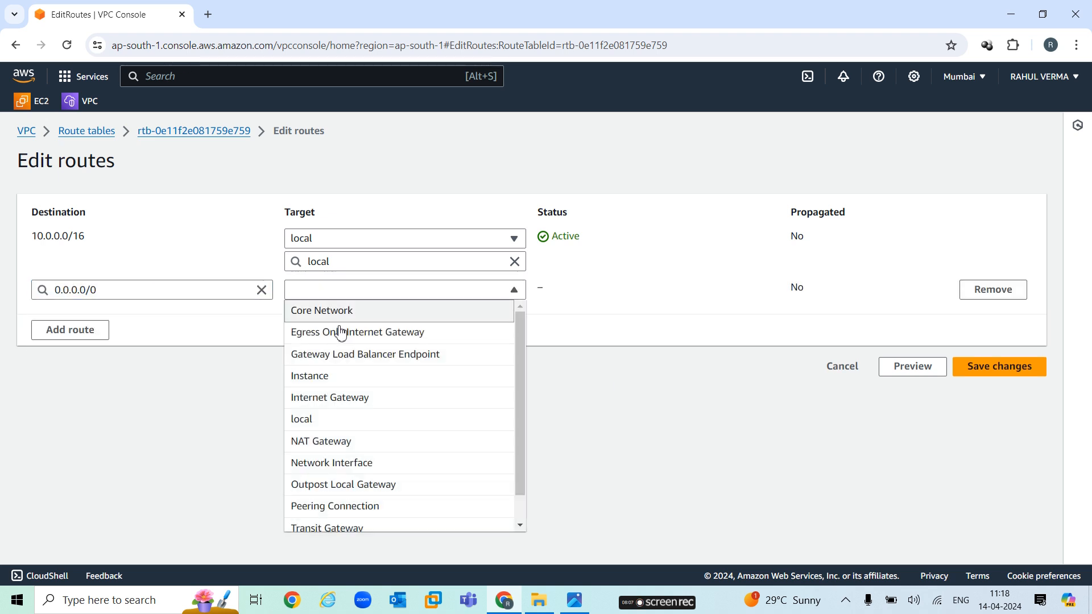
{"action": "left_click", "coordinate": [369, 407]}
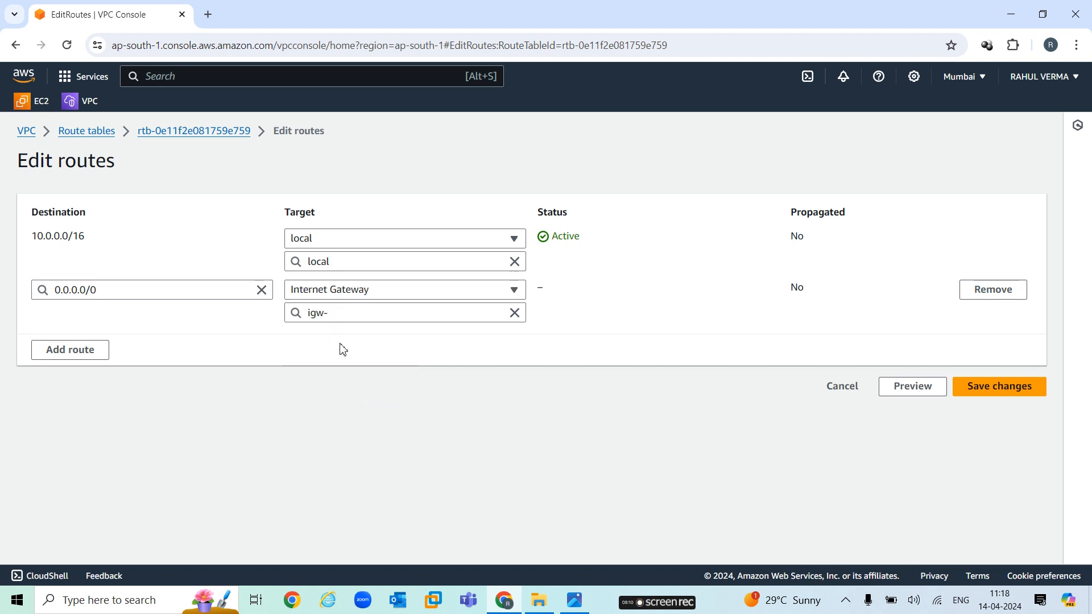
{"action": "left_click", "coordinate": [380, 320]}
{"action": "left_click", "coordinate": [365, 361]}
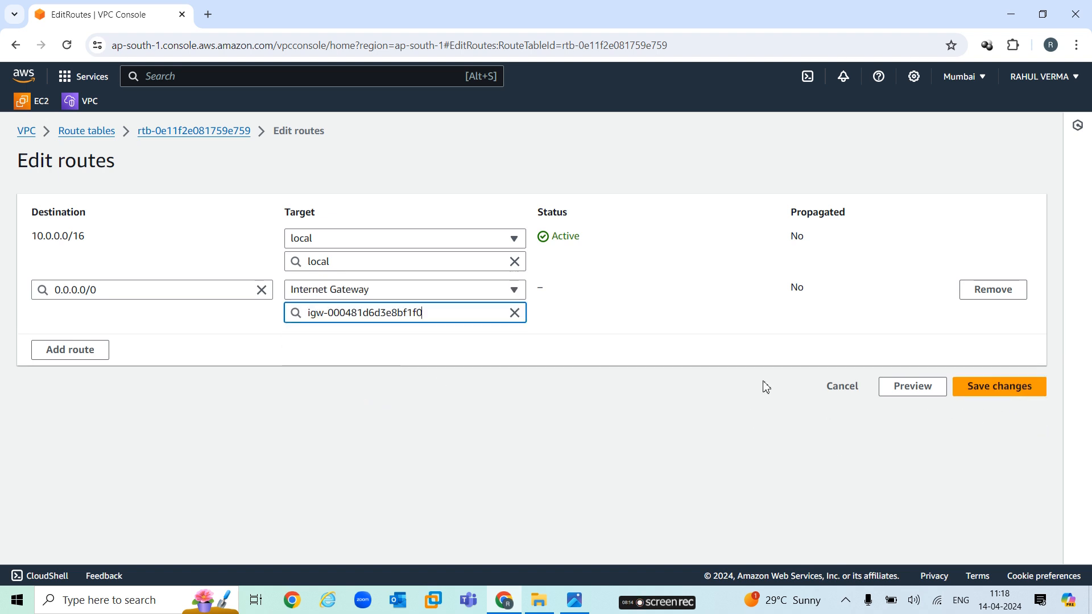
{"action": "left_click", "coordinate": [991, 390]}
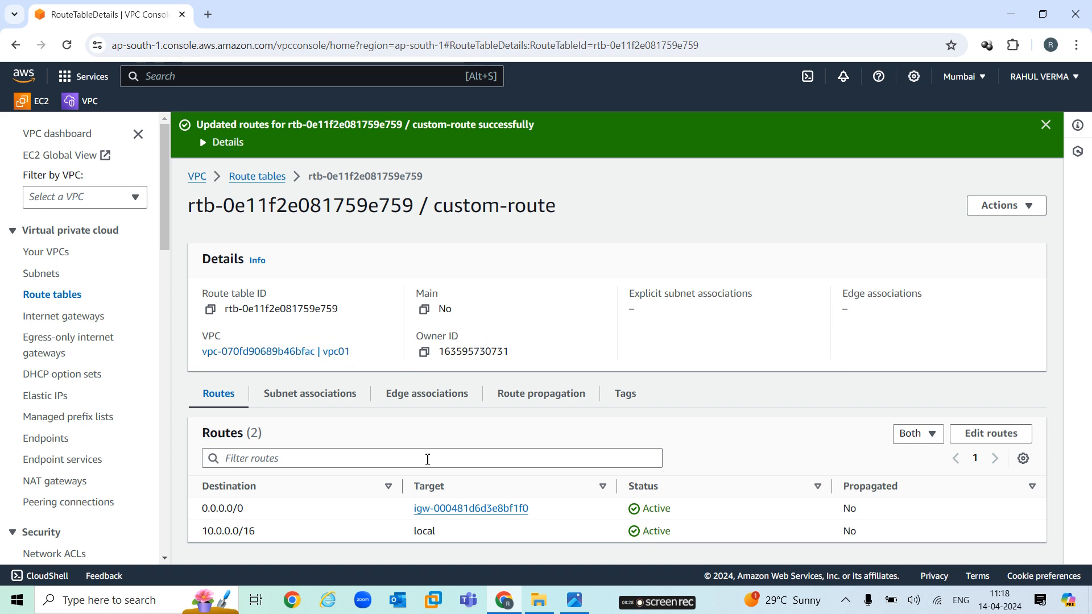
Associate public-subnet explicitly with the custom-route route table and save the association
{"action": "left_click", "coordinate": [239, 176]}
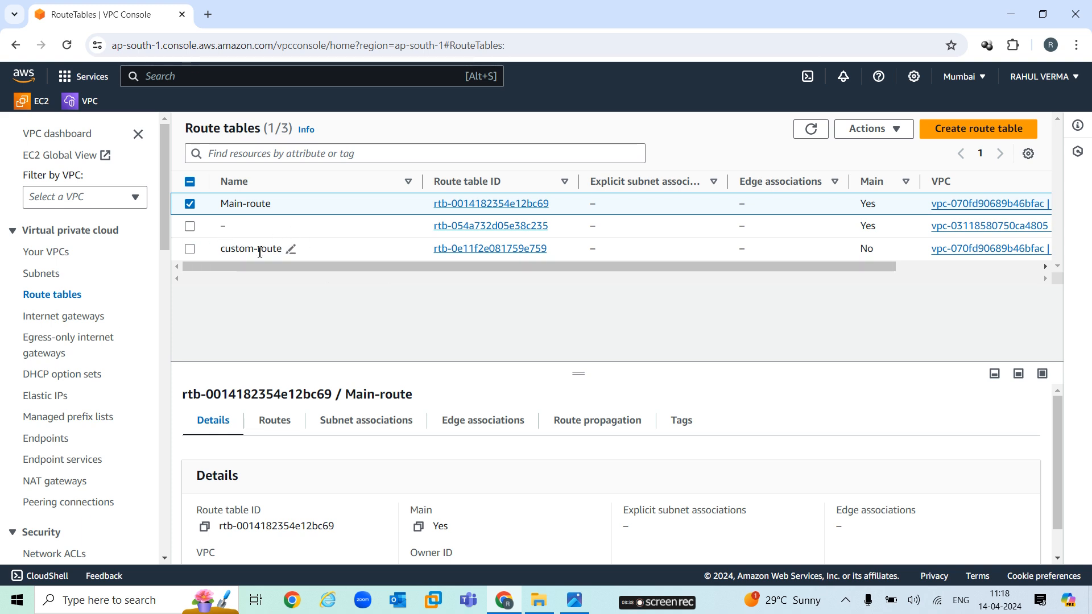
{"action": "left_click", "coordinate": [490, 250]}
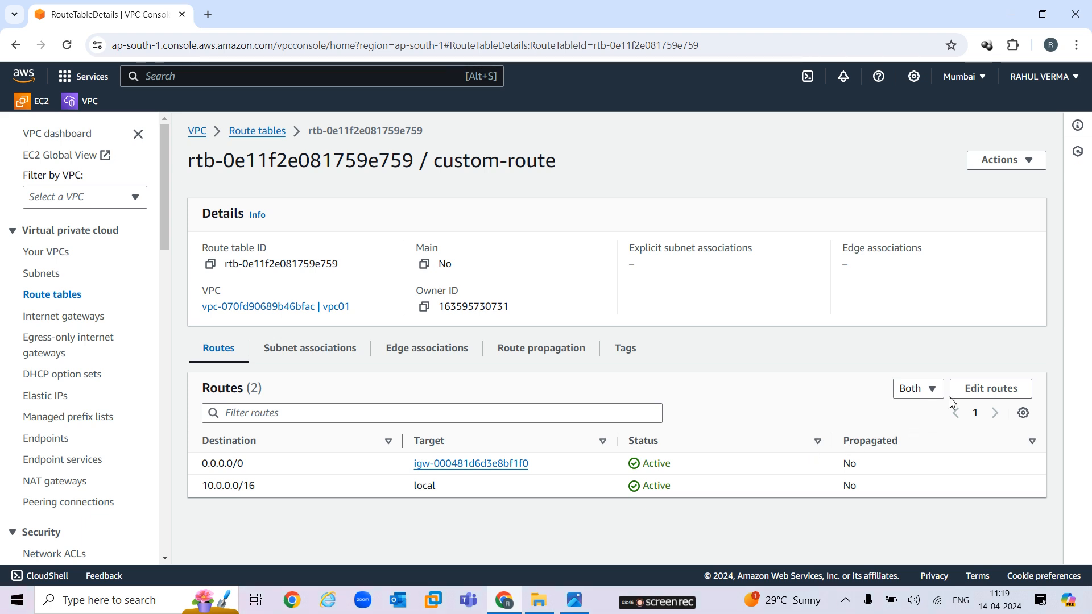
{"action": "left_click", "coordinate": [306, 352]}
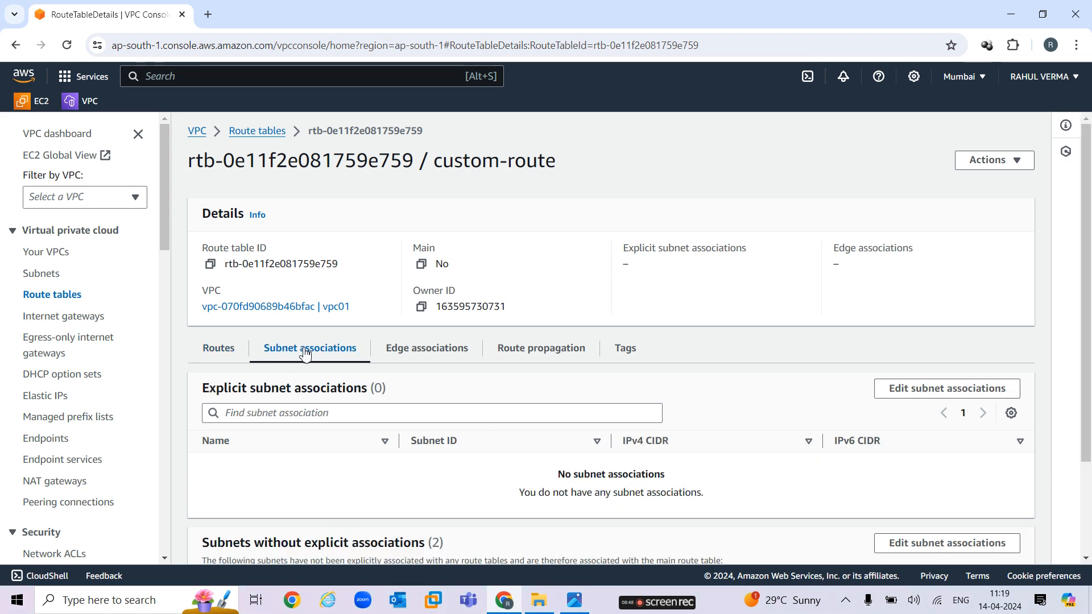
{"action": "scroll", "coordinate": [709, 469], "scroll_direction": "down", "scroll_amount": 2}
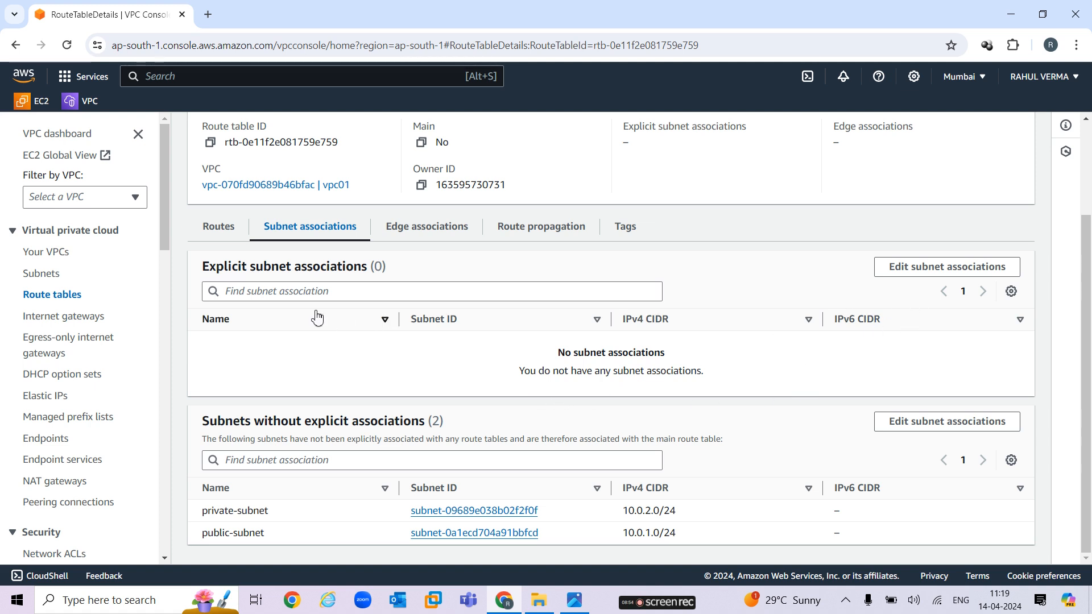
{"action": "left_click", "coordinate": [928, 270]}
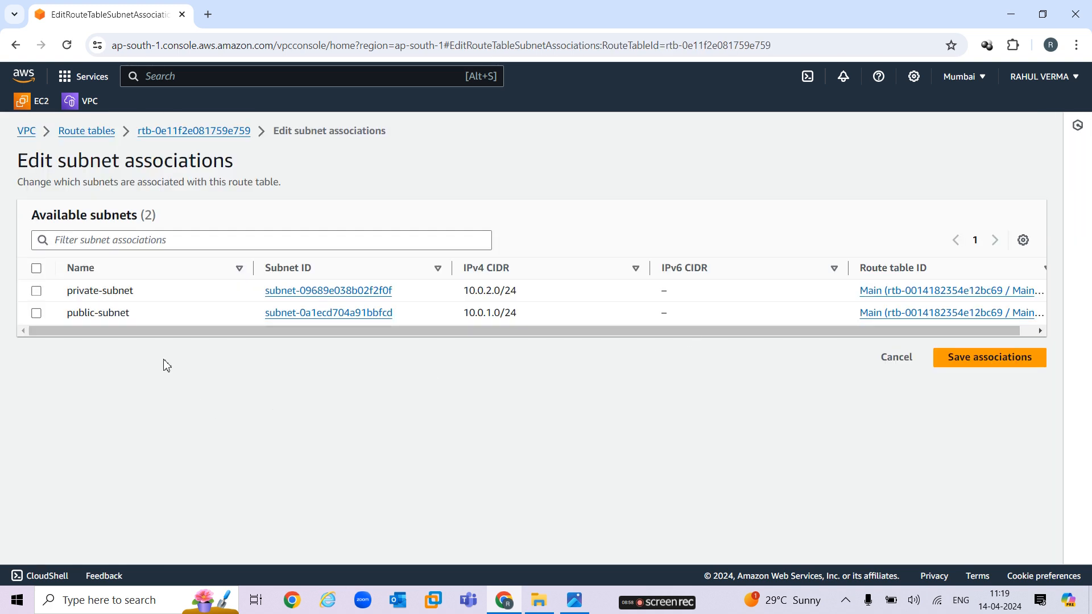
{"action": "left_click", "coordinate": [36, 313]}
{"action": "left_click", "coordinate": [999, 458]}
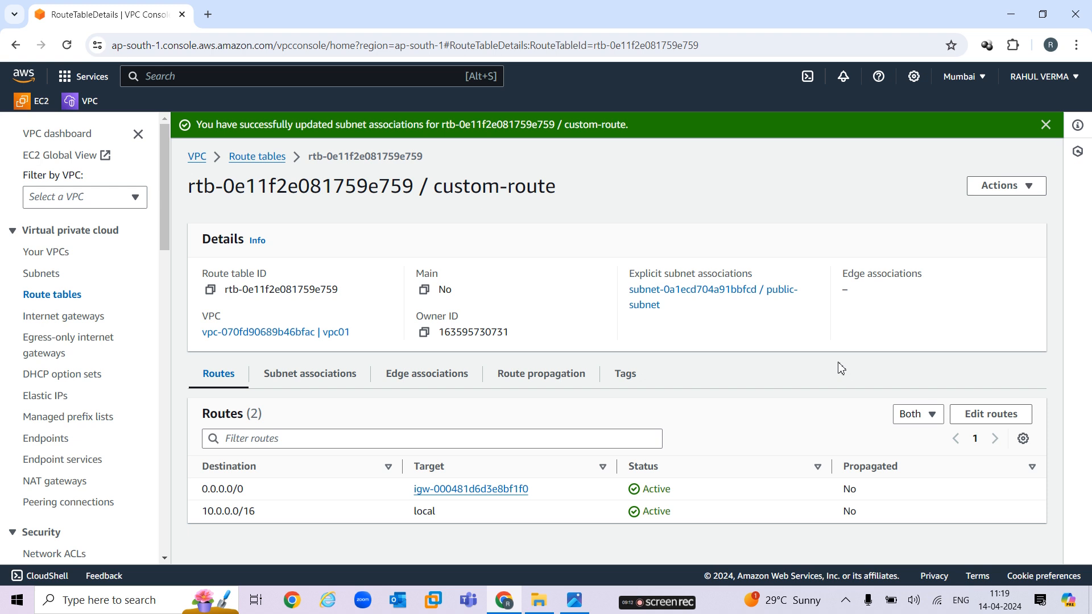
Check the NAT Gateway.jpg diagram, return to the VPC console, and set up a new NAT gateway named nat-gateway in public-subnet
{"action": "left_click", "coordinate": [575, 600]}
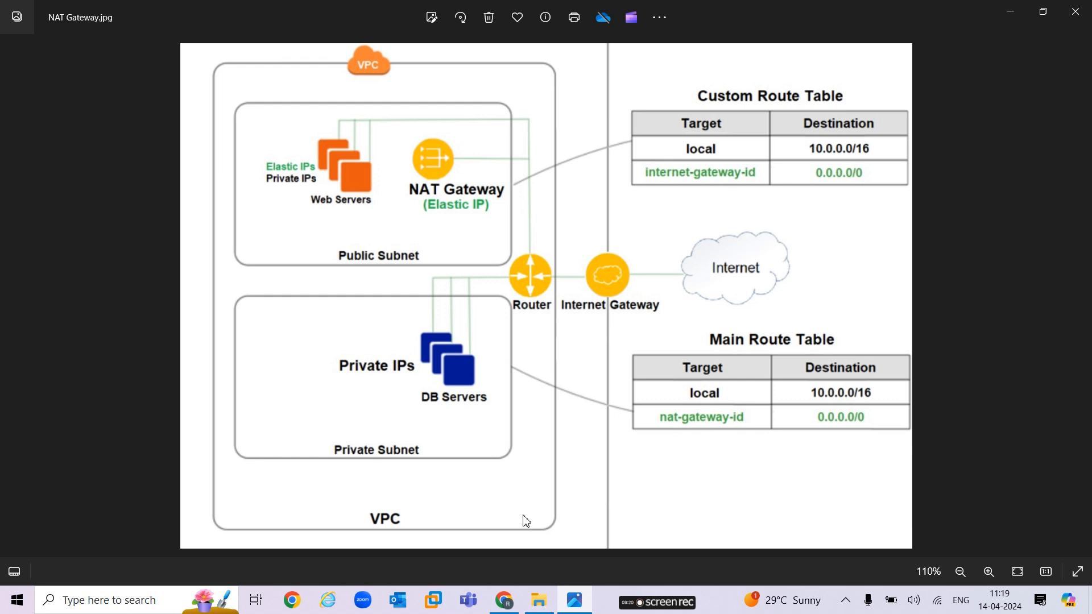
{"action": "left_click", "coordinate": [504, 600]}
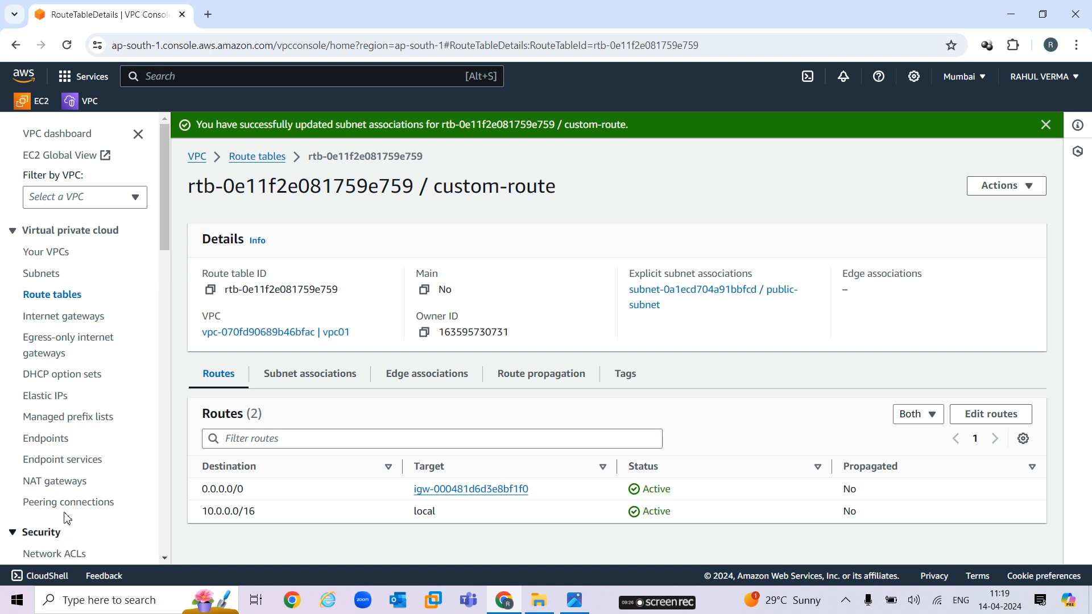
{"action": "left_click", "coordinate": [58, 484]}
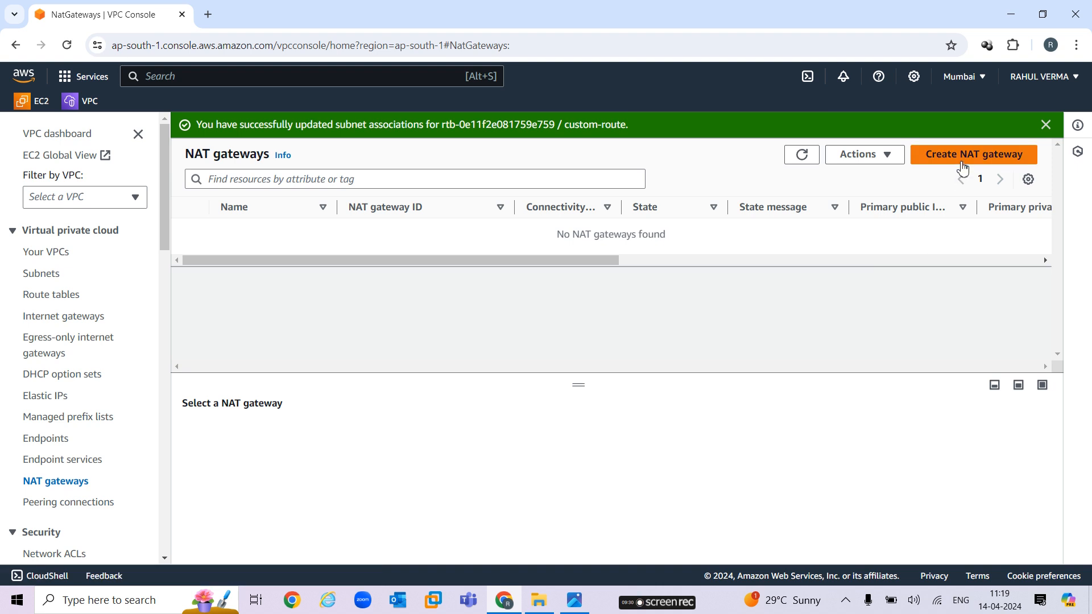
{"action": "left_click", "coordinate": [964, 159]}
{"action": "left_click", "coordinate": [228, 297]}
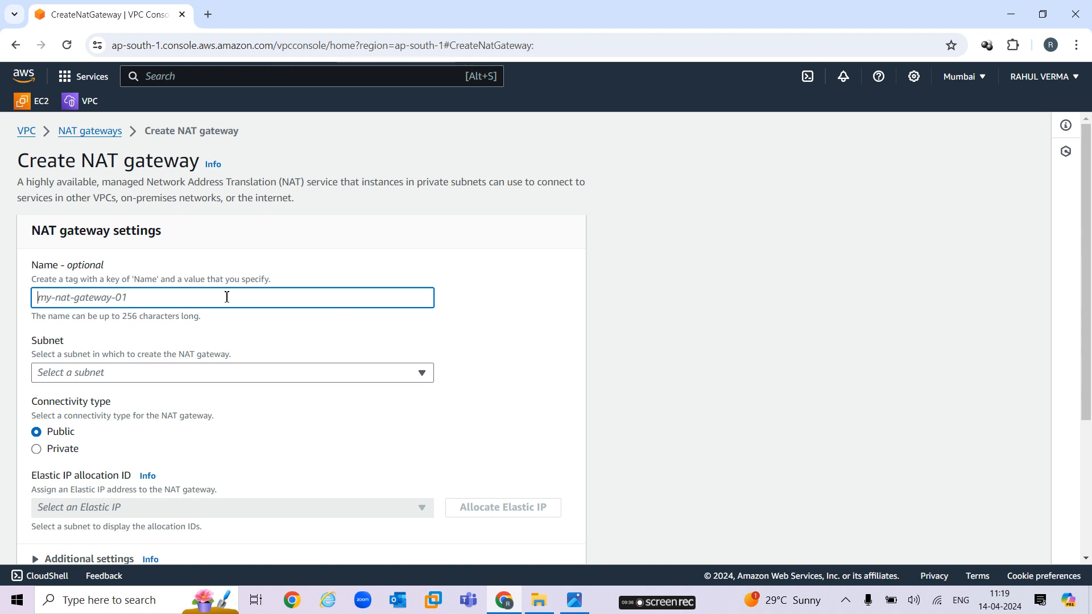
{"action": "type", "text": "nat"}
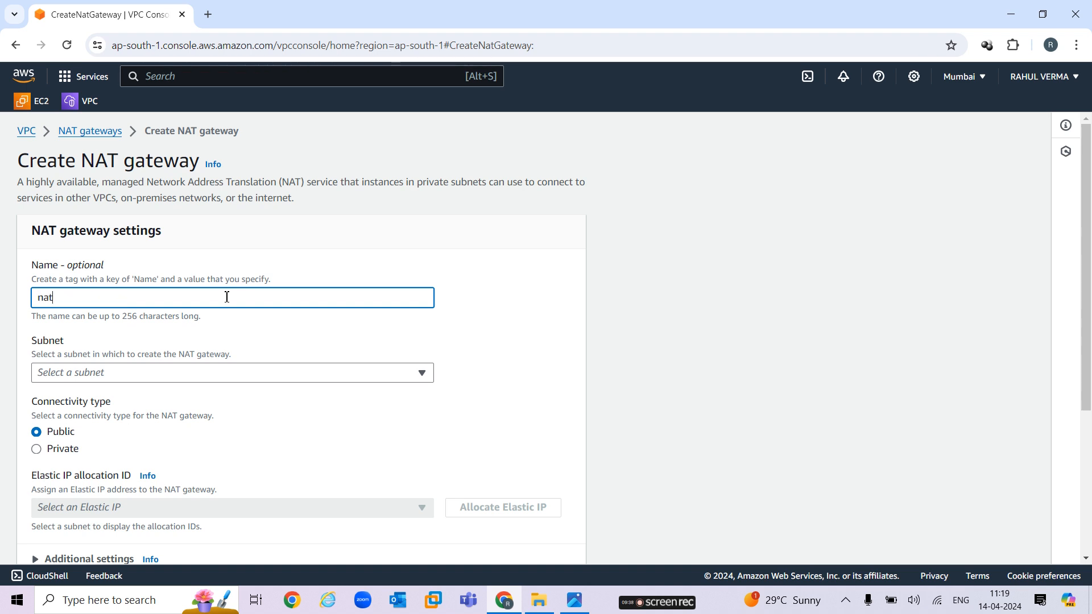
{"action": "type", "text": "-gatew"}
{"action": "left_click", "coordinate": [424, 376]}
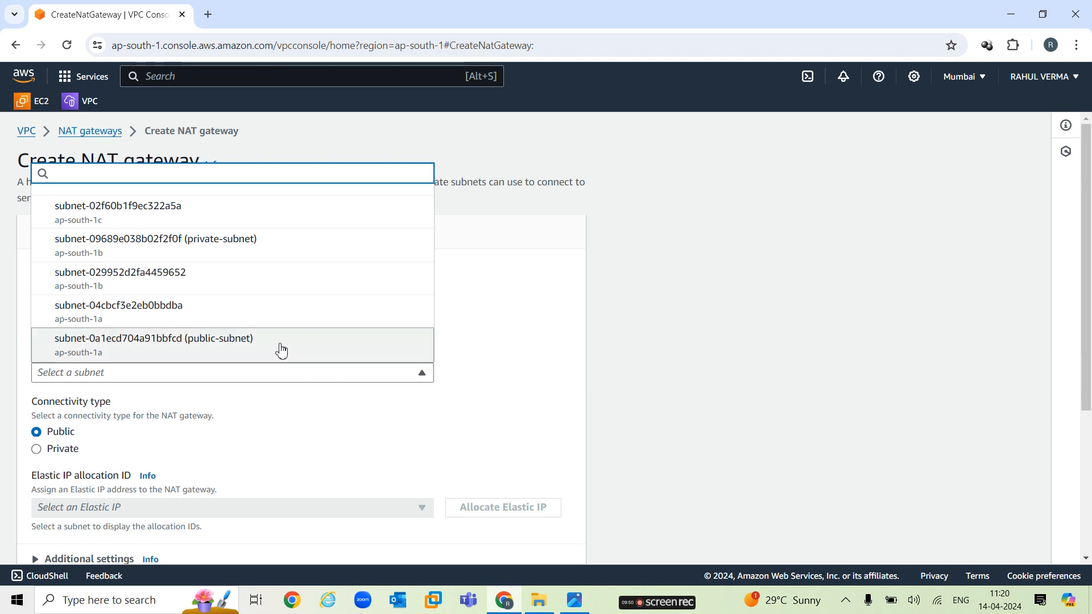
{"action": "left_click", "coordinate": [279, 348]}
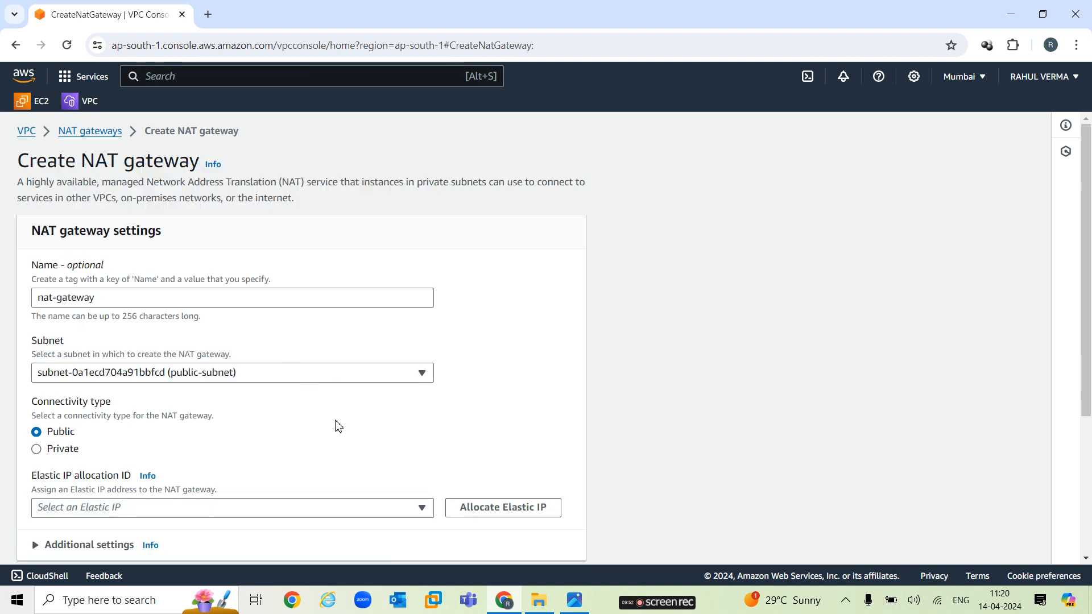
Allocate an Elastic IP to the public NAT gateway and create the gateway
{"action": "scroll", "coordinate": [338, 427], "scroll_direction": "down", "scroll_amount": 3}
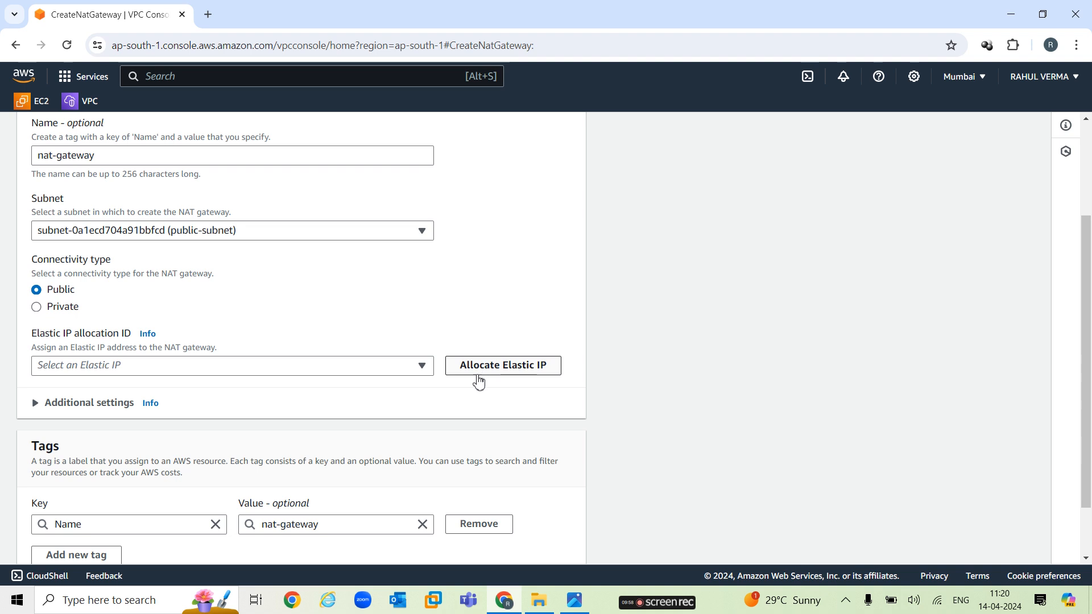
{"action": "left_click", "coordinate": [519, 373]}
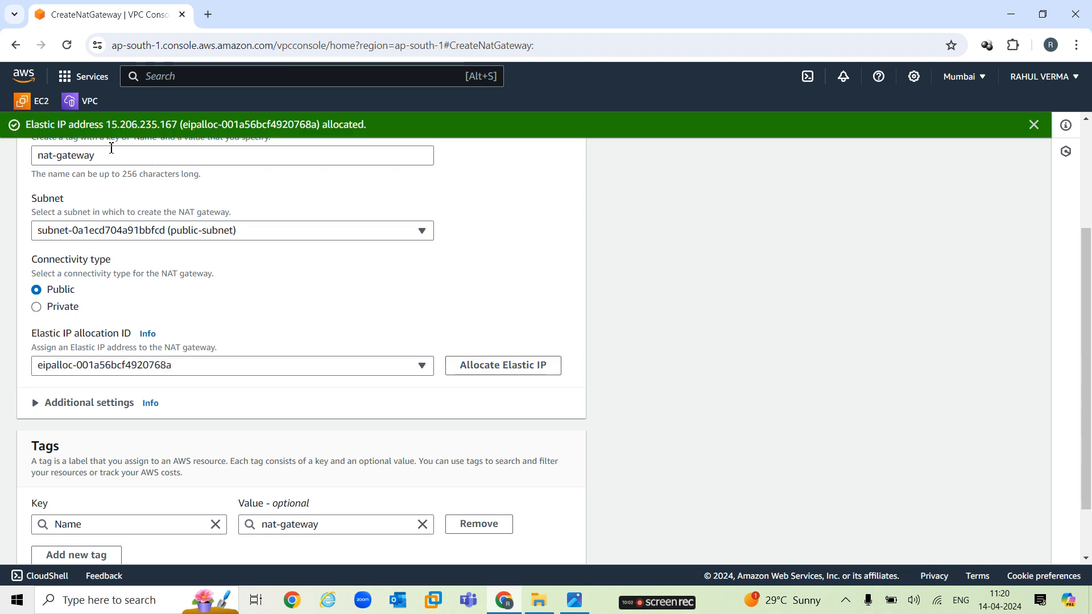
{"action": "scroll", "coordinate": [436, 318], "scroll_direction": "down", "scroll_amount": 2}
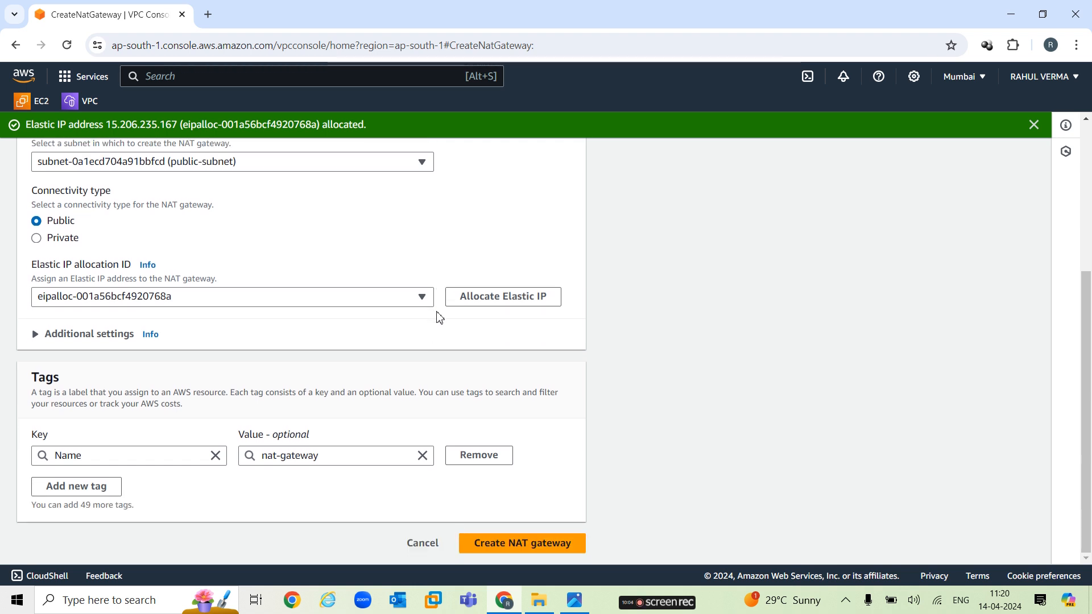
{"action": "left_click", "coordinate": [550, 545]}
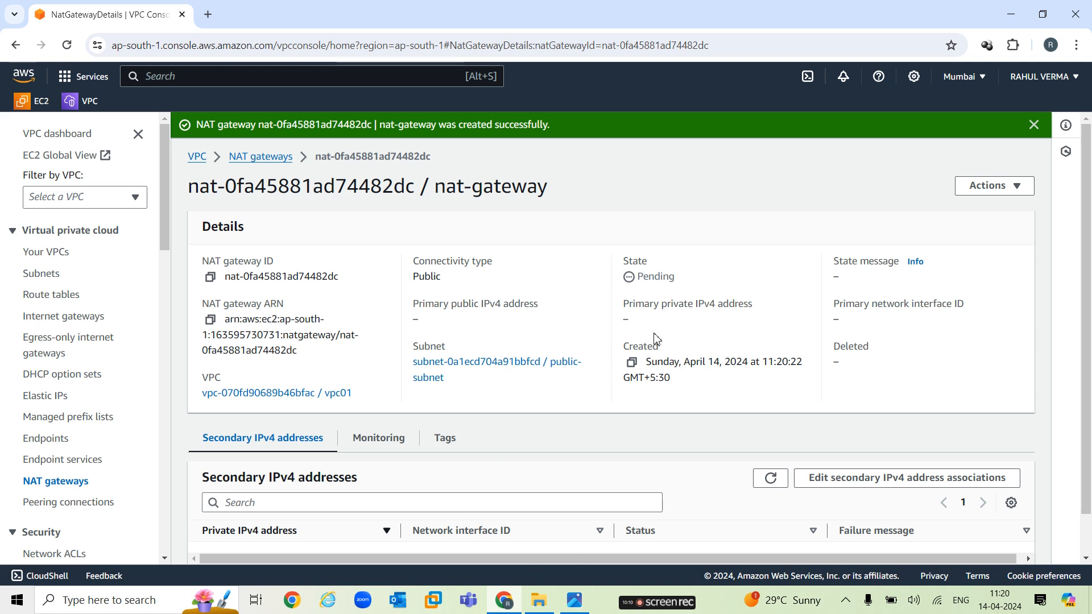
Check the NAT Gateway.jpg diagram, return to the VPC console, and open the Main-route table's routes for editing
{"action": "left_click", "coordinate": [575, 601]}
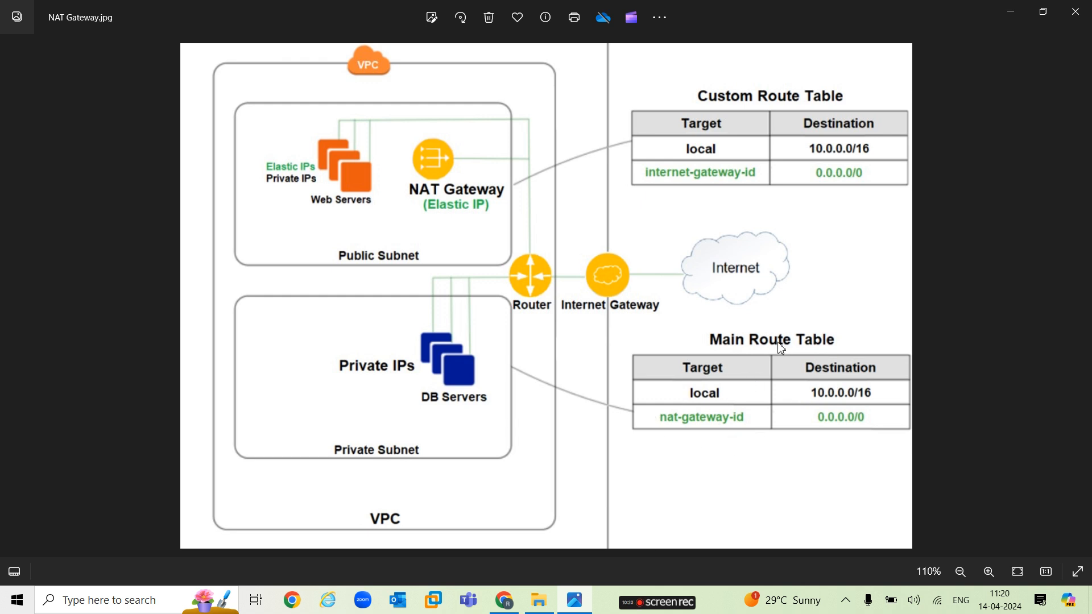
{"action": "left_click", "coordinate": [503, 600]}
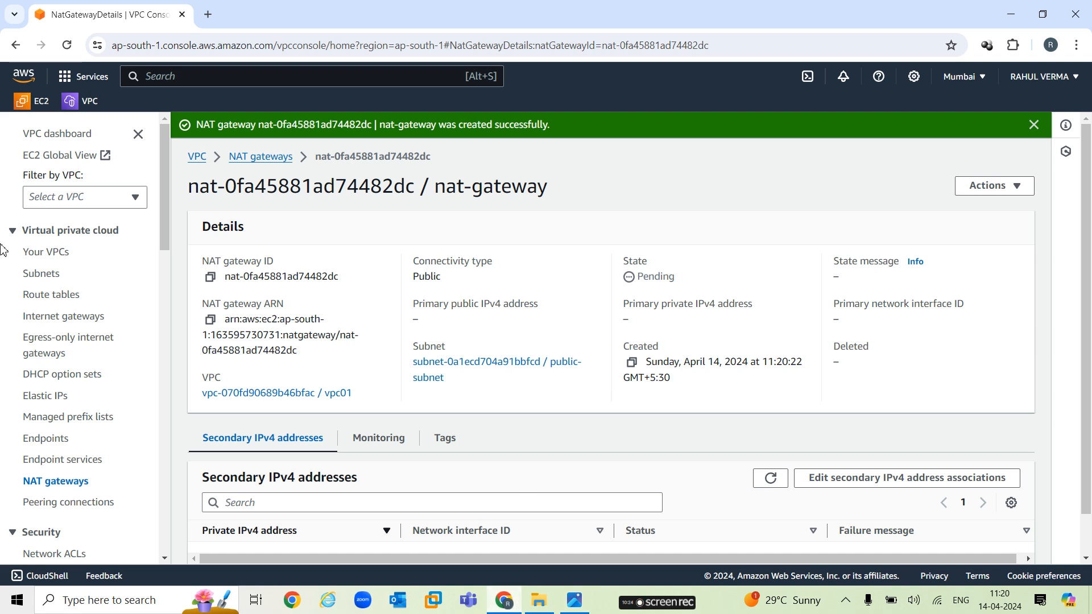
{"action": "left_click", "coordinate": [51, 294]}
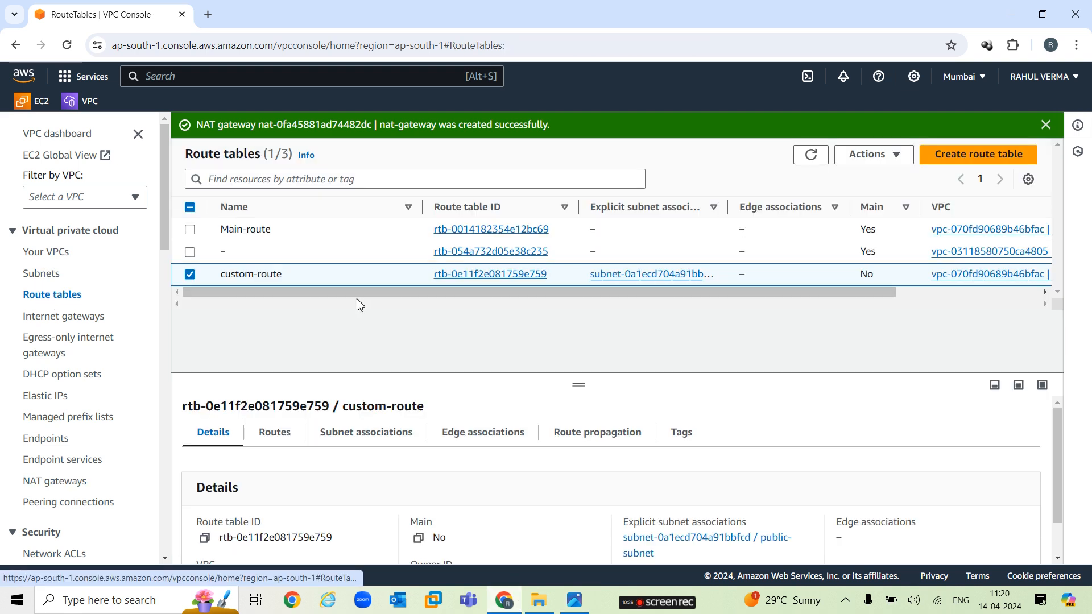
{"action": "left_click", "coordinate": [452, 230]}
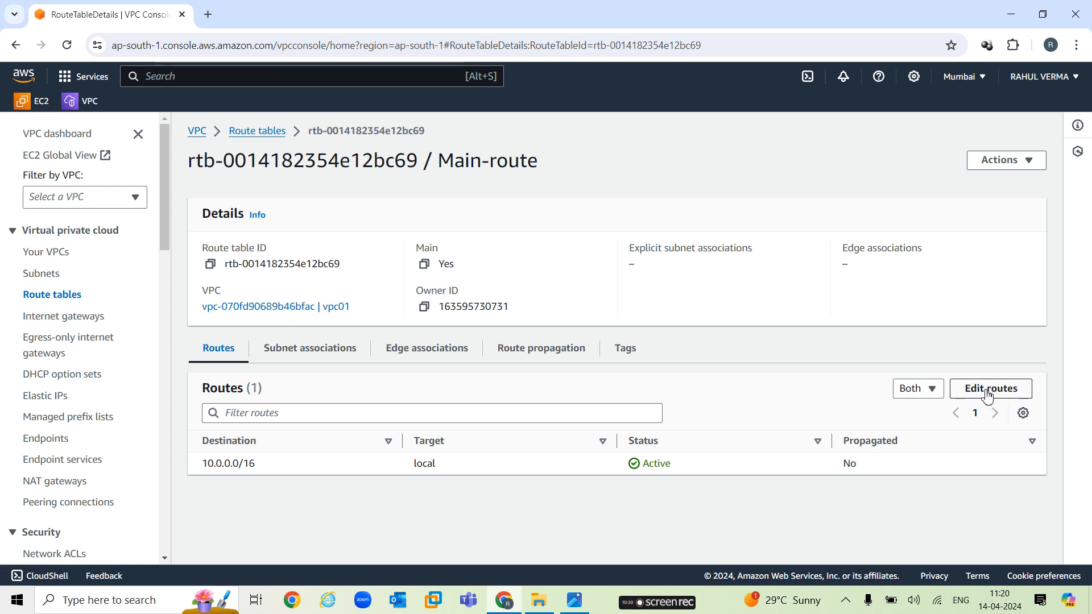
{"action": "left_click", "coordinate": [966, 392]}
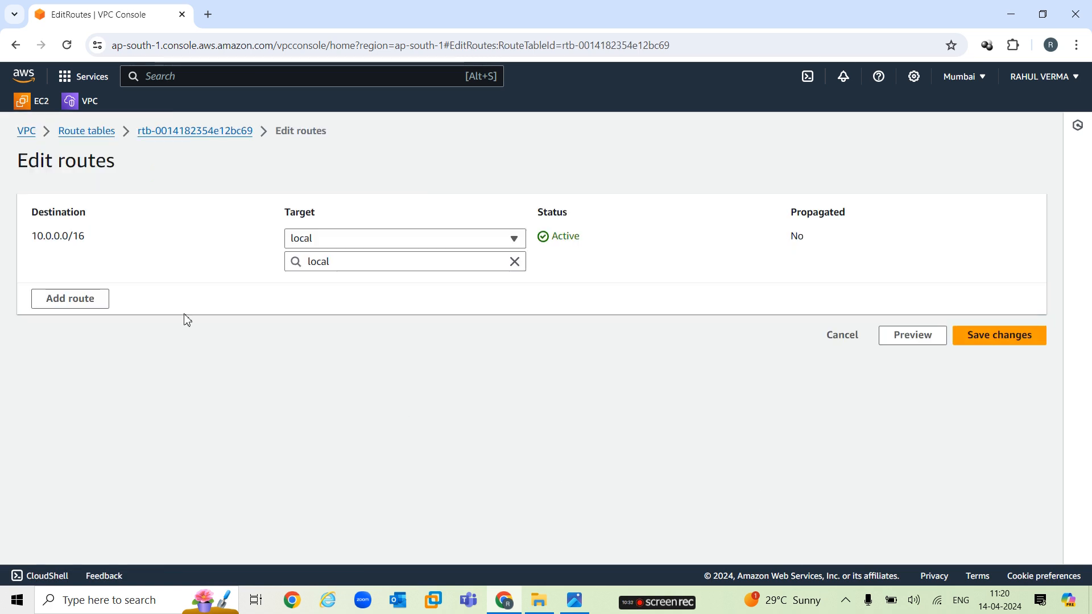
Add a route to Main-route with destination 0.0.0.0/0 targeting the nat-gateway NAT gateway, and save the changes
{"action": "left_click", "coordinate": [83, 303]}
{"action": "left_click", "coordinate": [126, 296]}
{"action": "left_click", "coordinate": [95, 311]}
{"action": "left_click", "coordinate": [421, 295]}
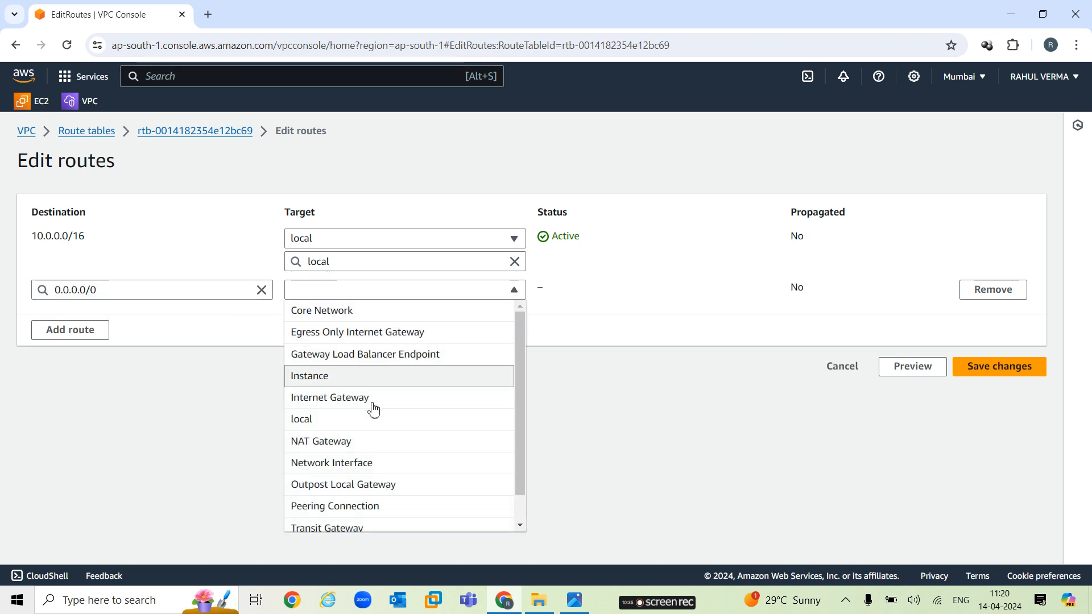
{"action": "left_click", "coordinate": [373, 441]}
{"action": "left_click", "coordinate": [397, 312]}
{"action": "left_click", "coordinate": [395, 354]}
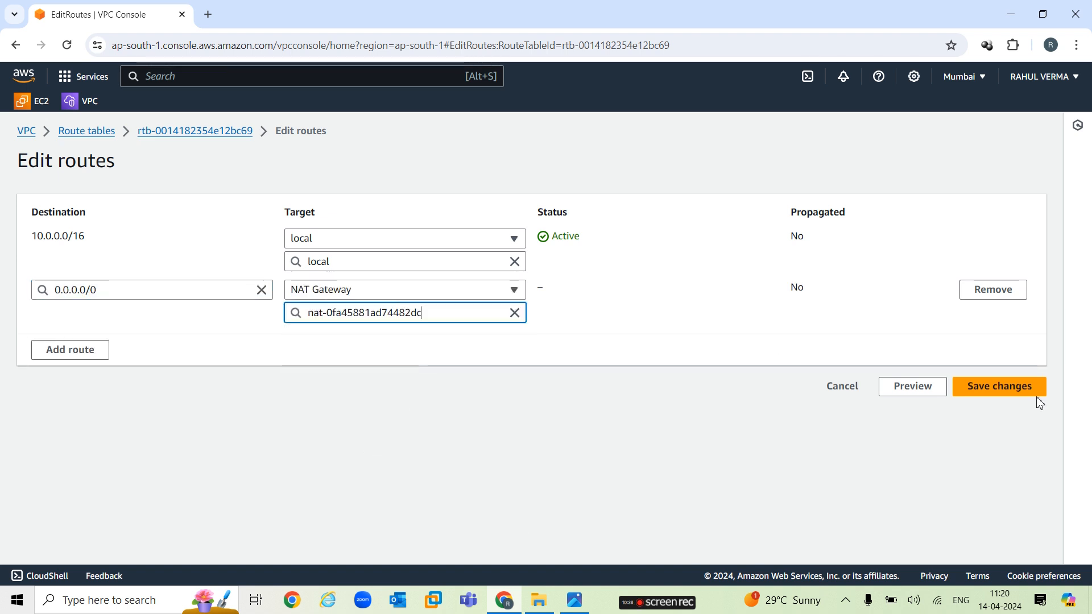
{"action": "left_click", "coordinate": [998, 392]}
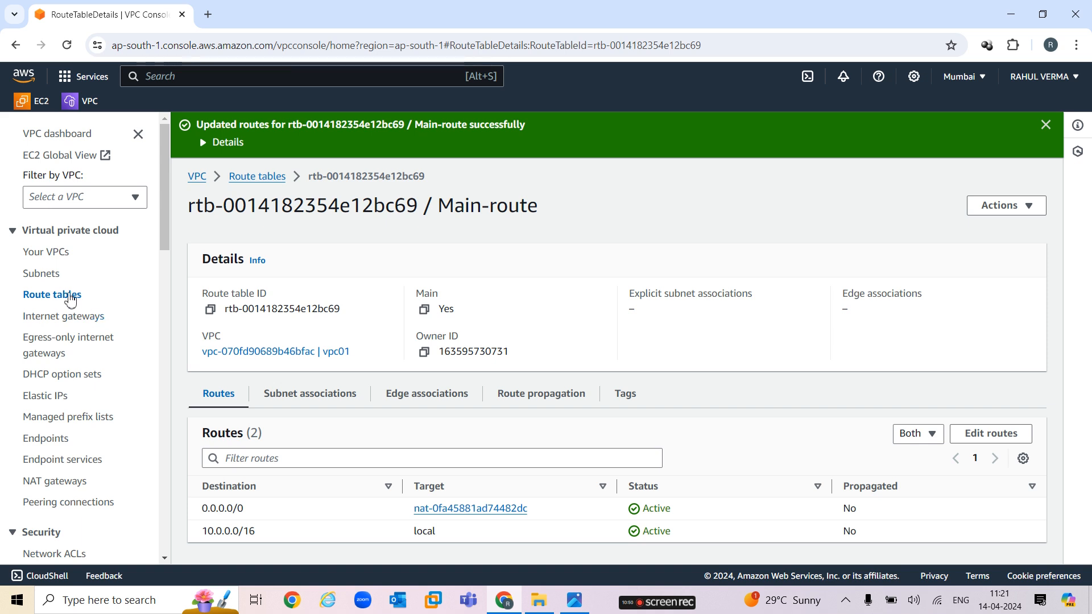
Review the routes and subnet associations of the custom-route route table
{"action": "left_click", "coordinate": [249, 178]}
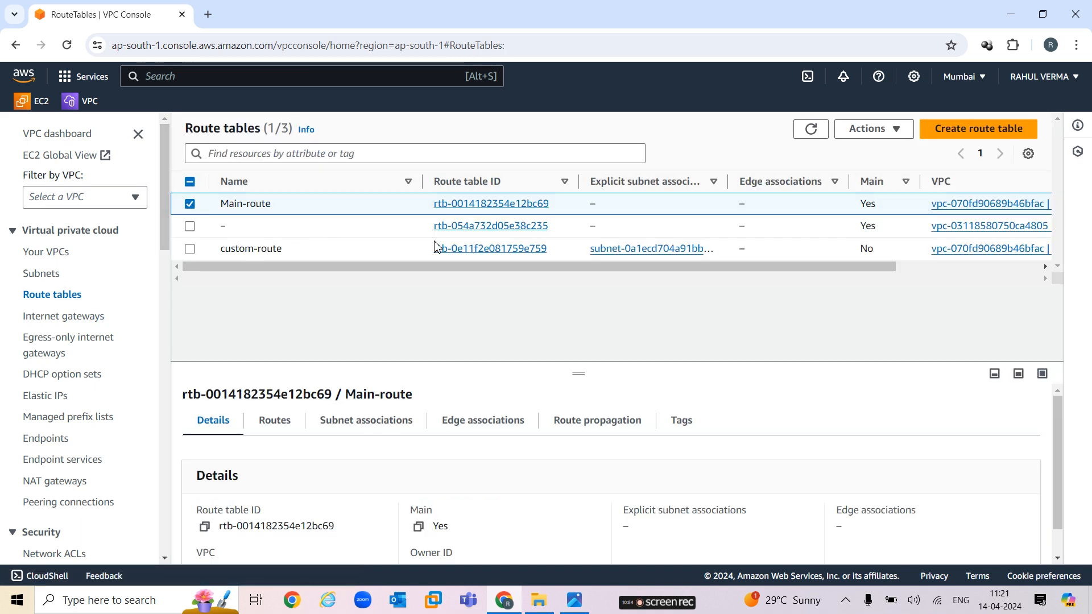
{"action": "left_click", "coordinate": [454, 249]}
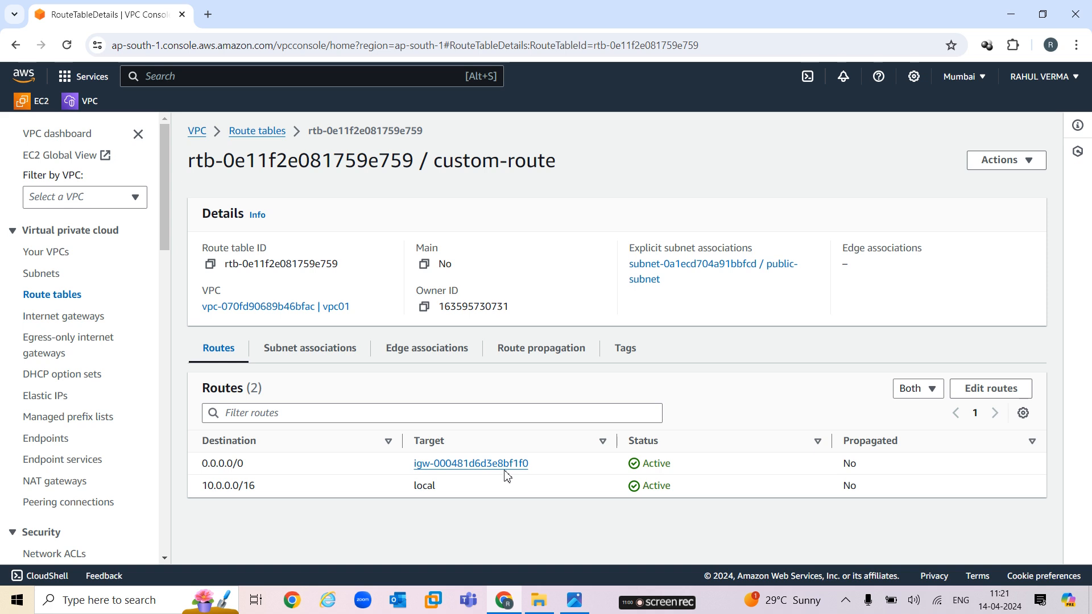
{"action": "left_click", "coordinate": [316, 349]}
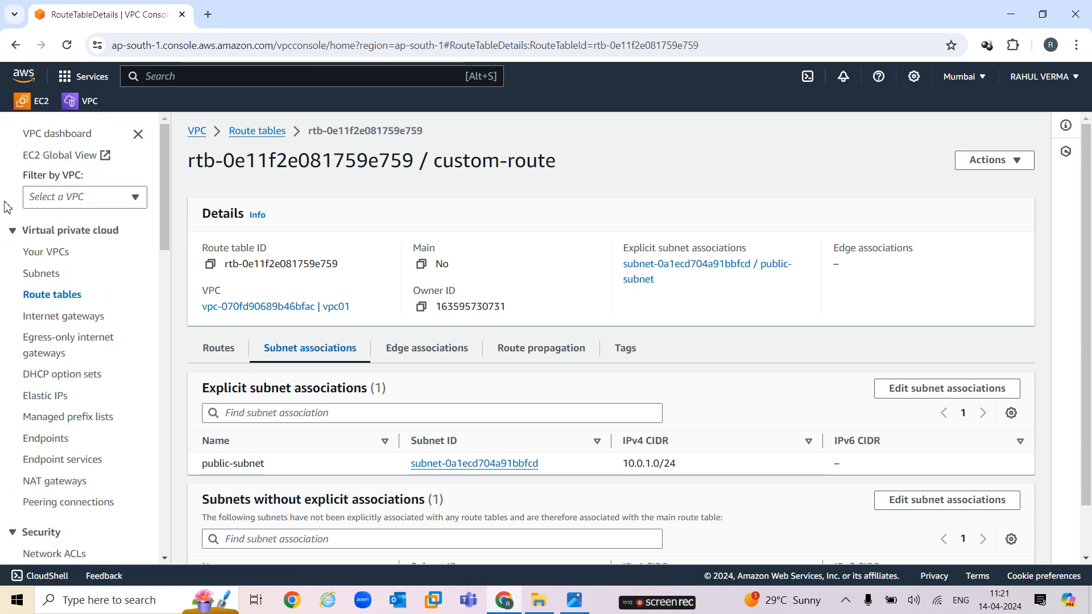
Start launching an EC2 instance from the VPC dashboard, named public-server and using the Microsoft Windows Server 2022 Base image
{"action": "left_click", "coordinate": [82, 101]}
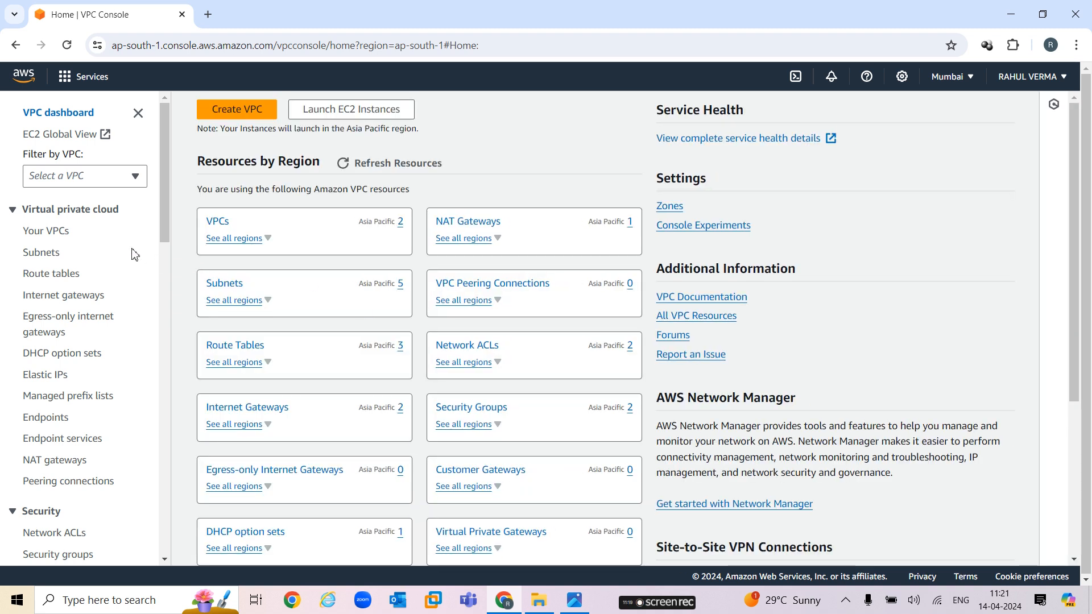
{"action": "left_click", "coordinate": [348, 132]}
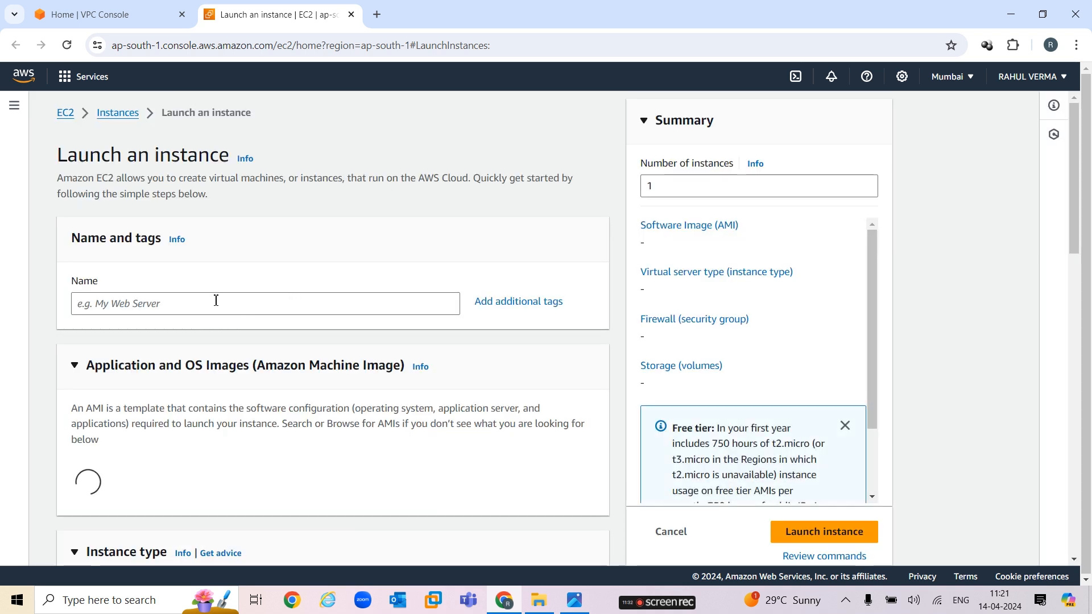
{"action": "left_click", "coordinate": [216, 300]}
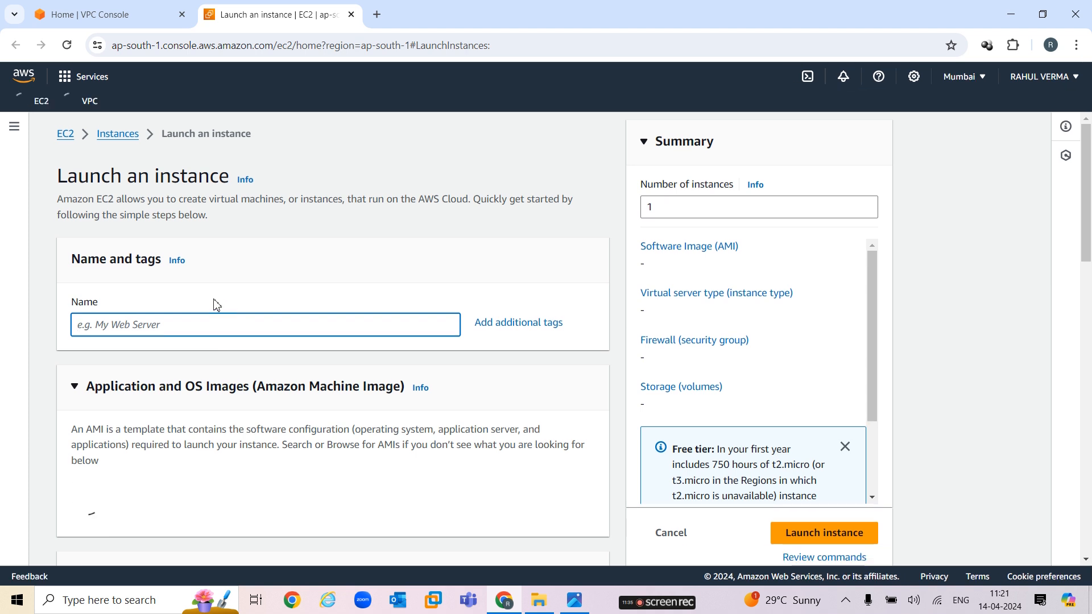
{"action": "type", "text": "s"}
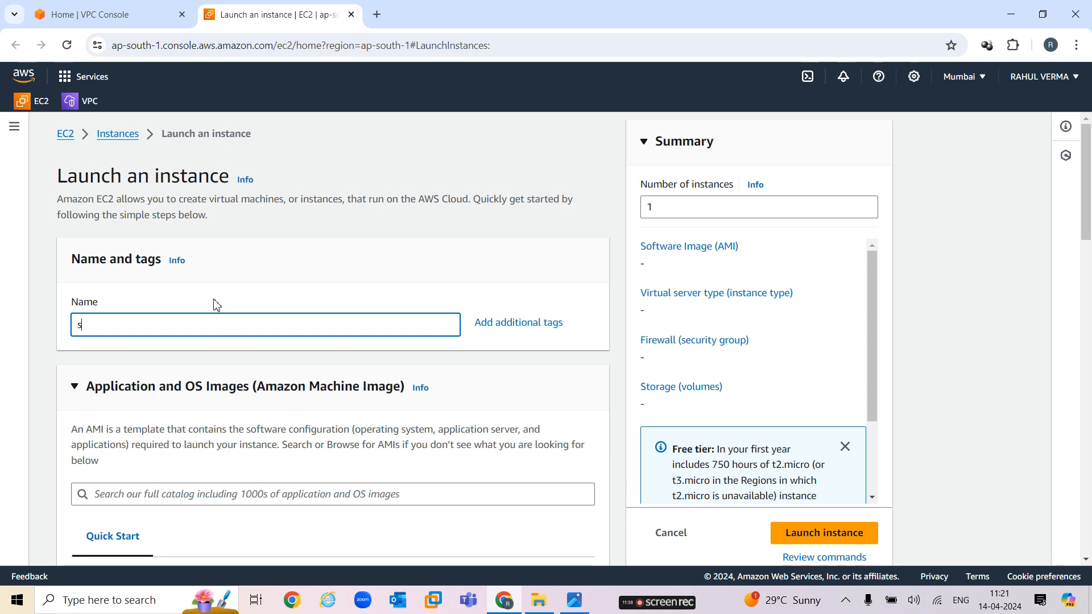
{"action": "key", "text": "BackSpace"}
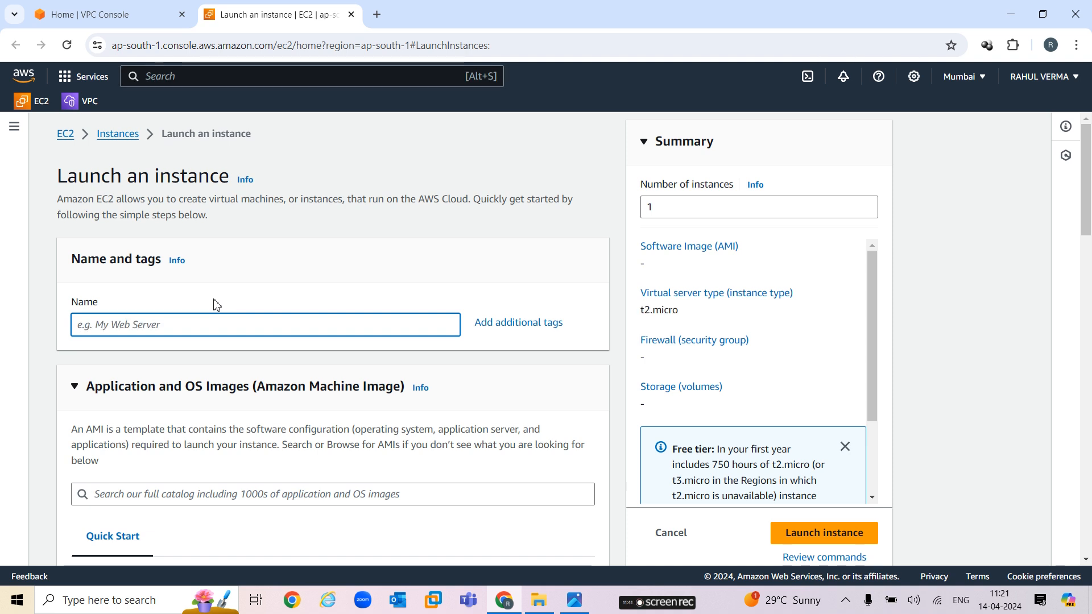
{"action": "type", "text": "p"}
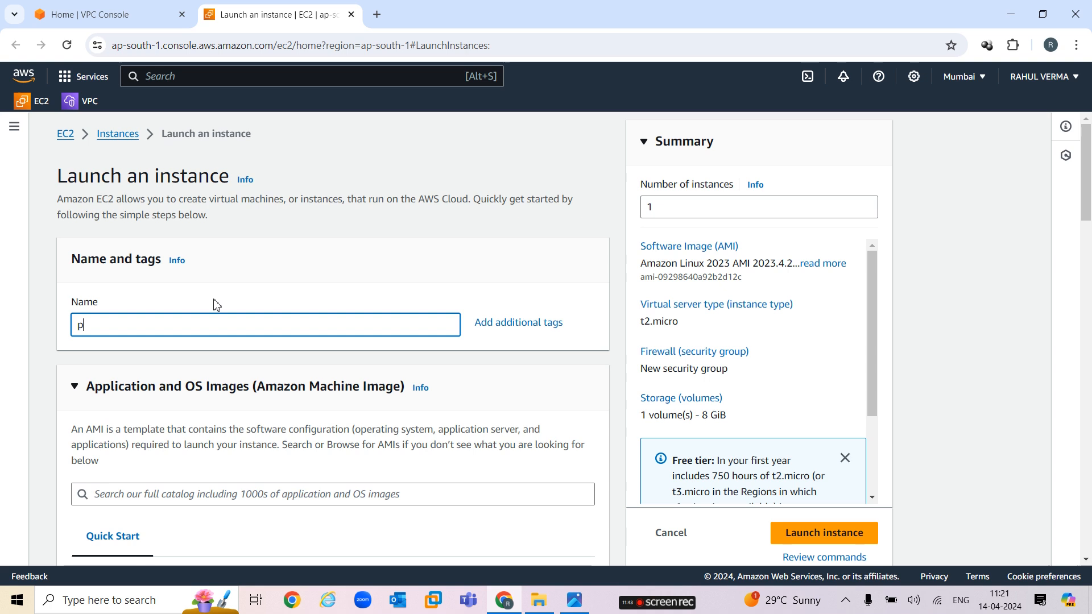
{"action": "type", "text": "ub"}
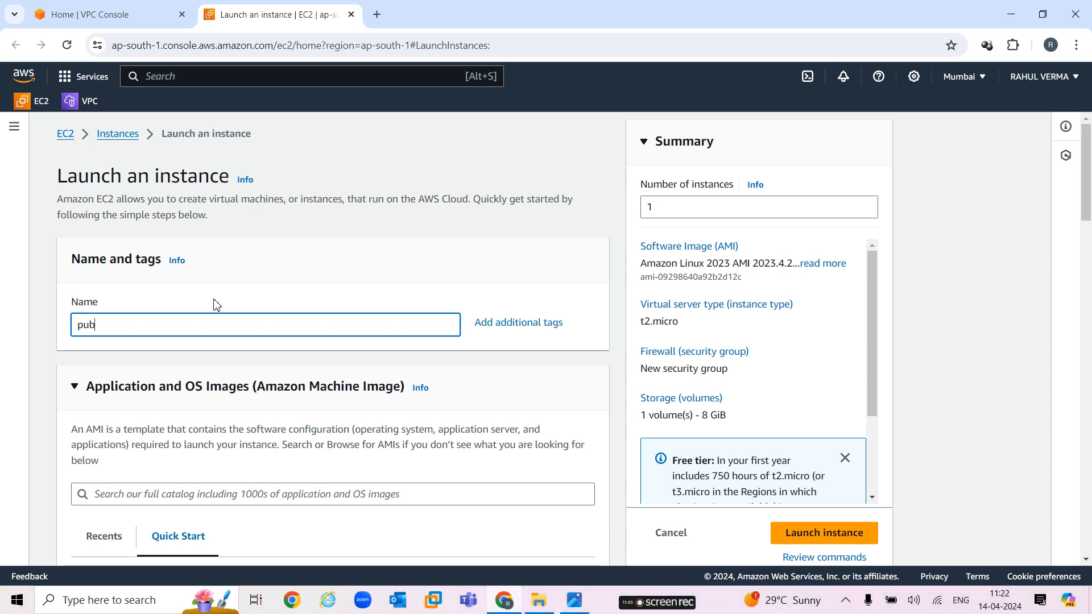
{"action": "type", "text": "lic-server"}
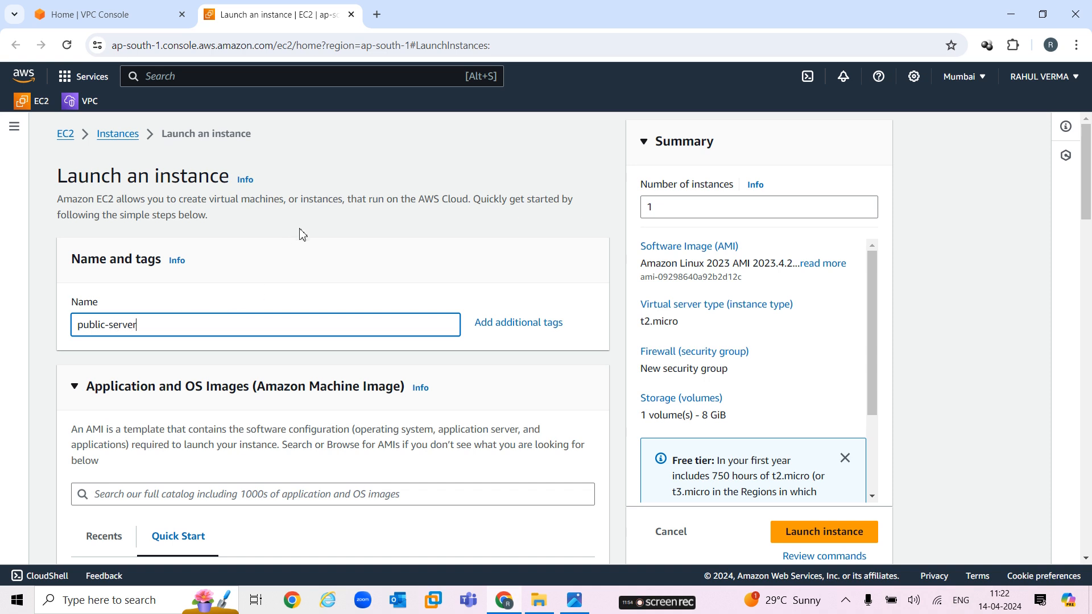
{"action": "scroll", "coordinate": [300, 234], "scroll_direction": "down", "scroll_amount": 5}
{"action": "left_click", "coordinate": [316, 348]}
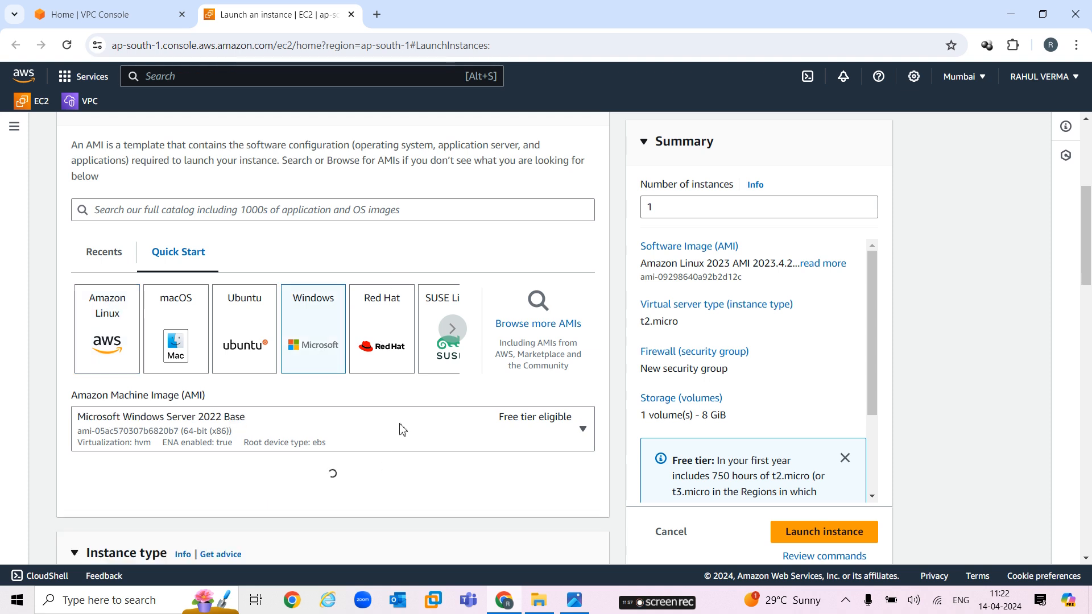
Create an RSA key pair named publicserver-key in .pem format for the instance login
{"action": "scroll", "coordinate": [376, 447], "scroll_direction": "down", "scroll_amount": 5}
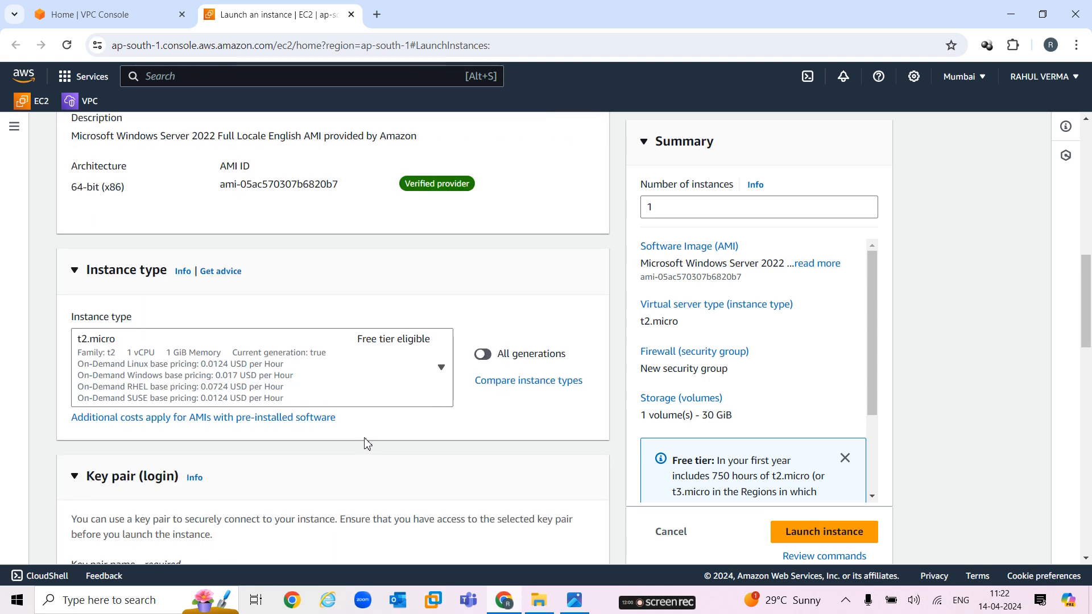
{"action": "scroll", "coordinate": [366, 444], "scroll_direction": "down", "scroll_amount": 3}
{"action": "left_click", "coordinate": [495, 445]}
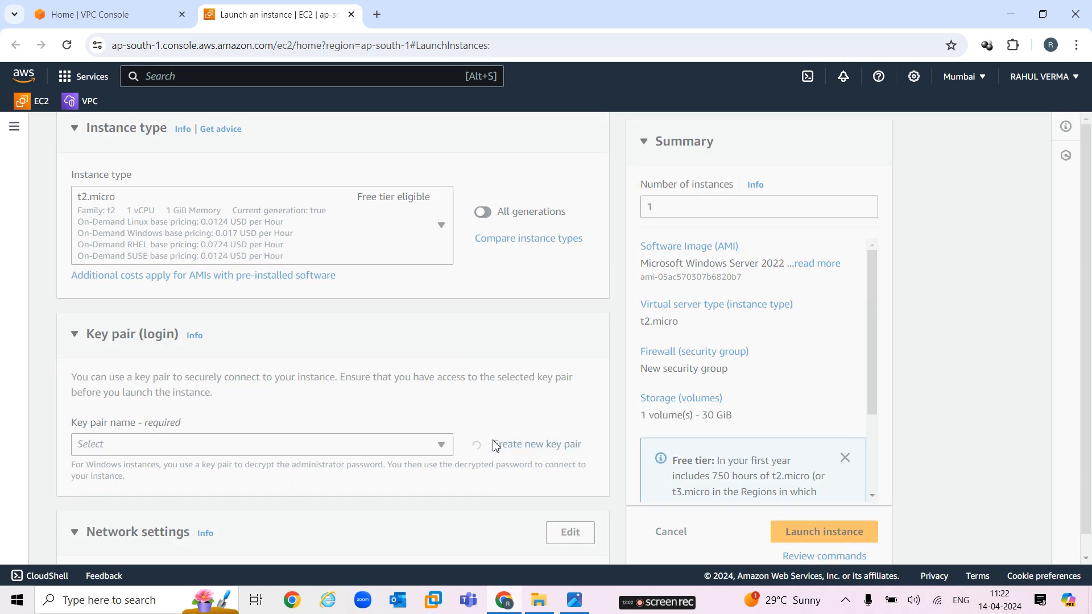
{"action": "left_click", "coordinate": [420, 223]}
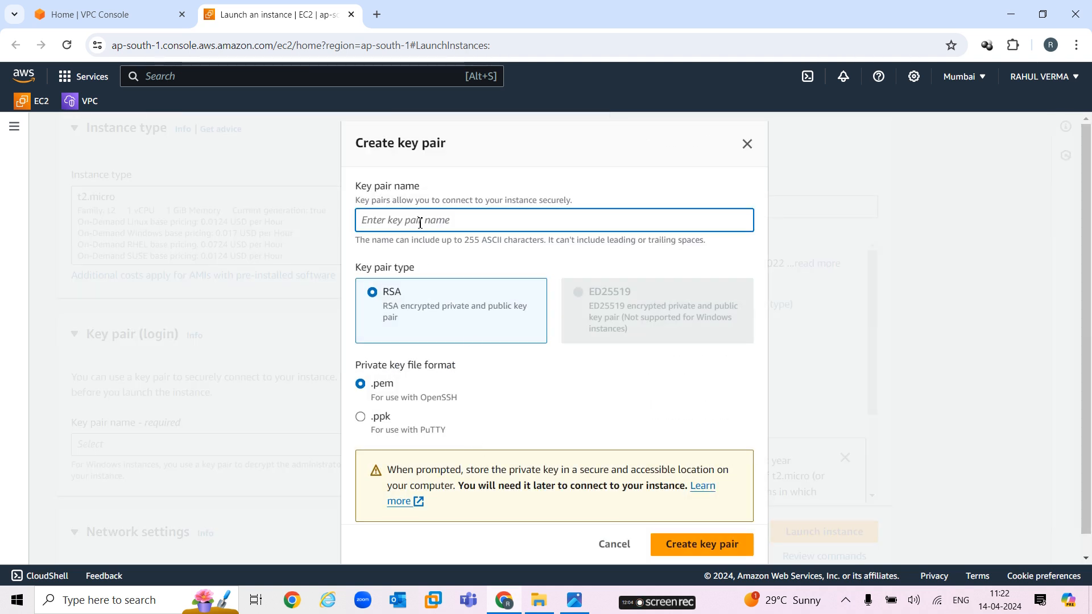
{"action": "type", "text": "publicserver-key"}
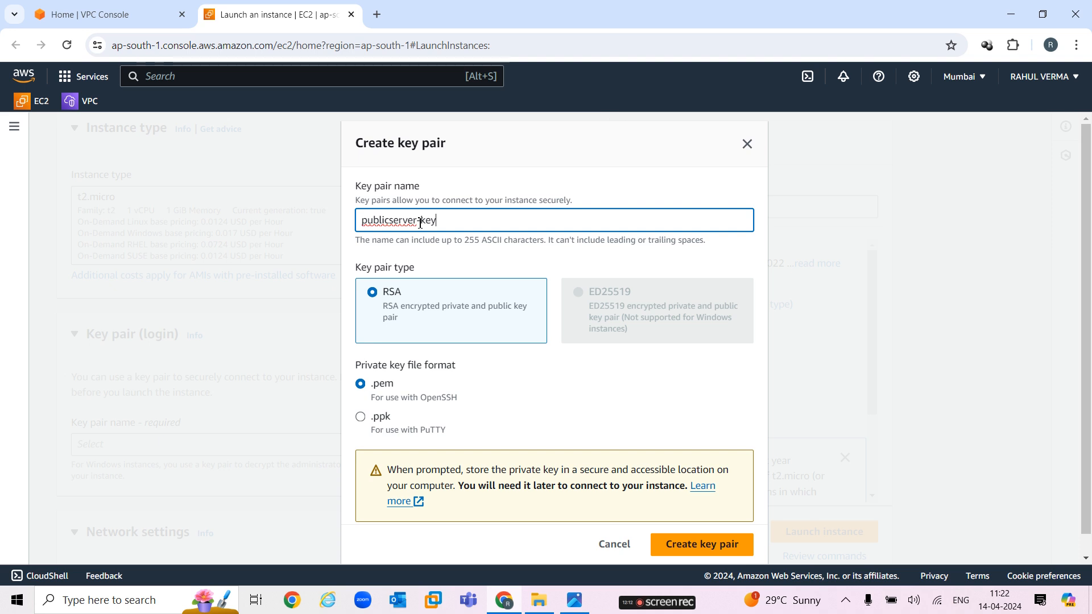
{"action": "left_click", "coordinate": [688, 545]}
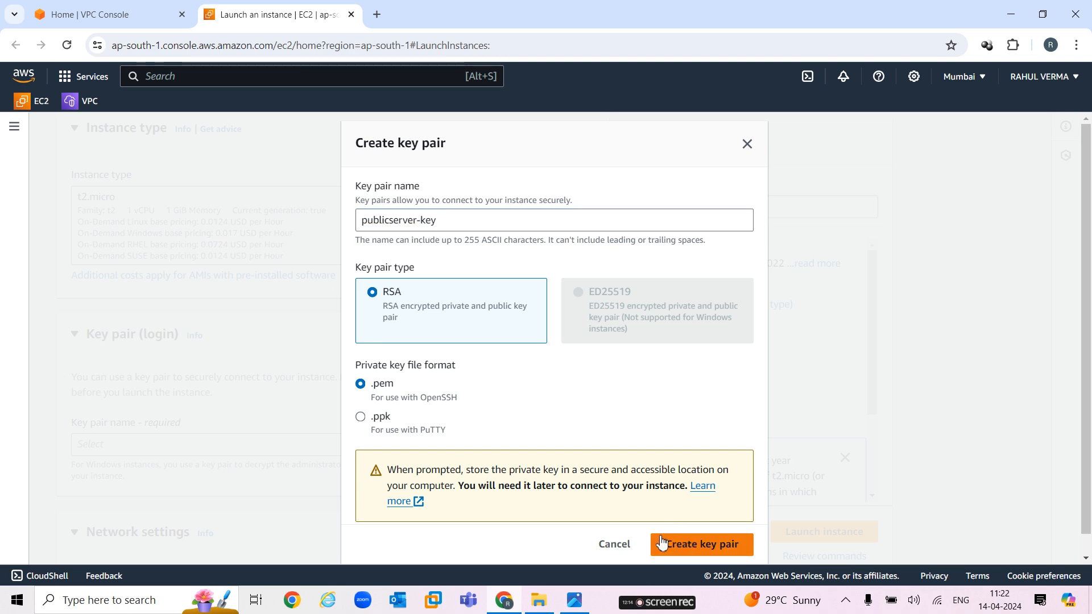
Edit the instance's network settings to use vpc01 and public-subnet, with auto-assign public IP enabled
{"action": "scroll", "coordinate": [195, 418], "scroll_direction": "down", "scroll_amount": 3}
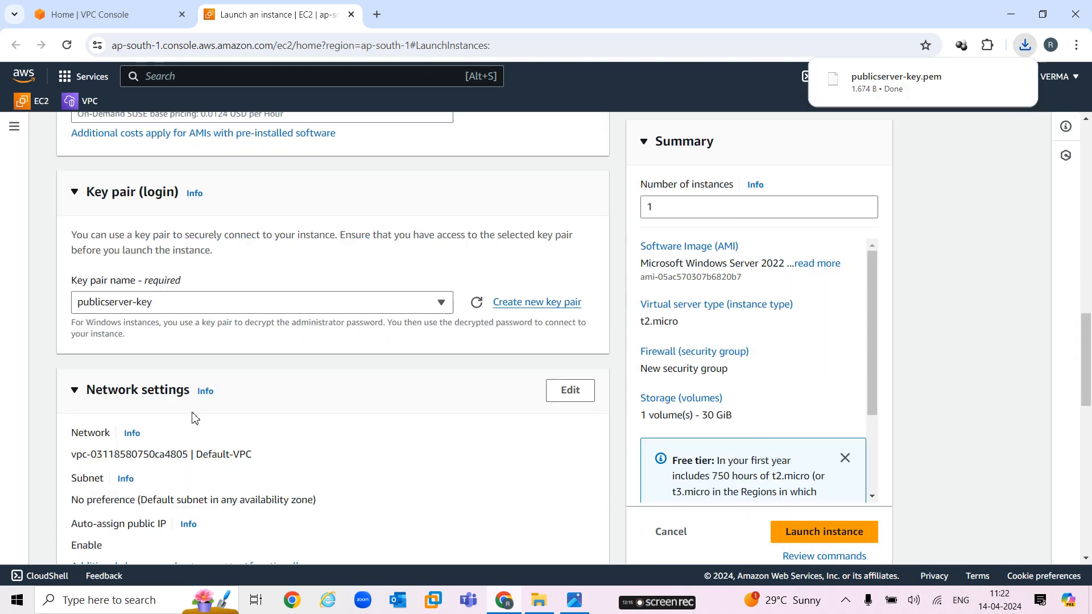
{"action": "left_click", "coordinate": [576, 398]}
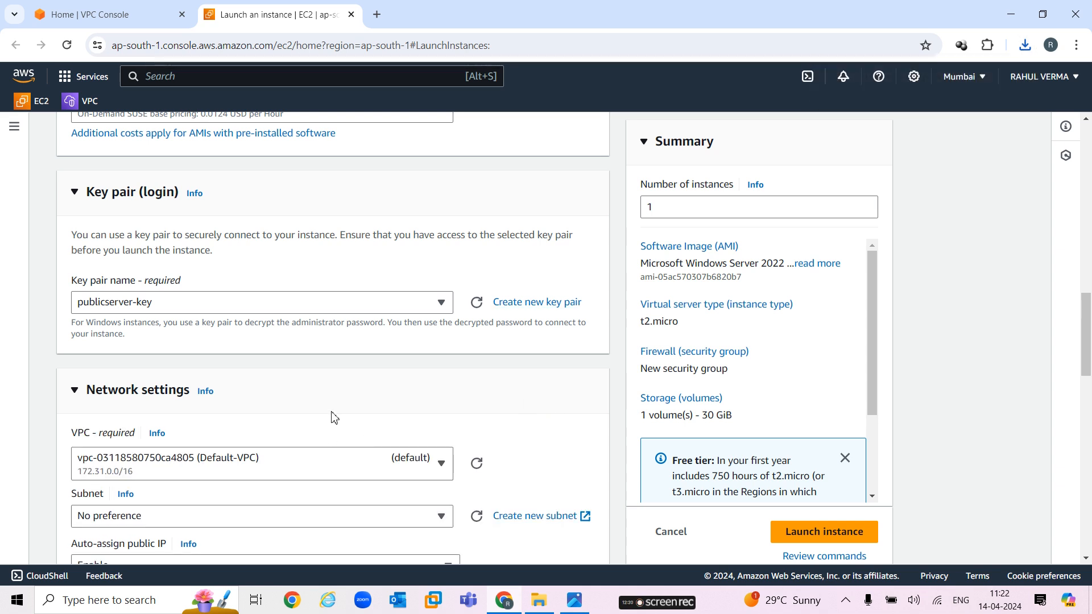
{"action": "scroll", "coordinate": [331, 417], "scroll_direction": "down", "scroll_amount": 3}
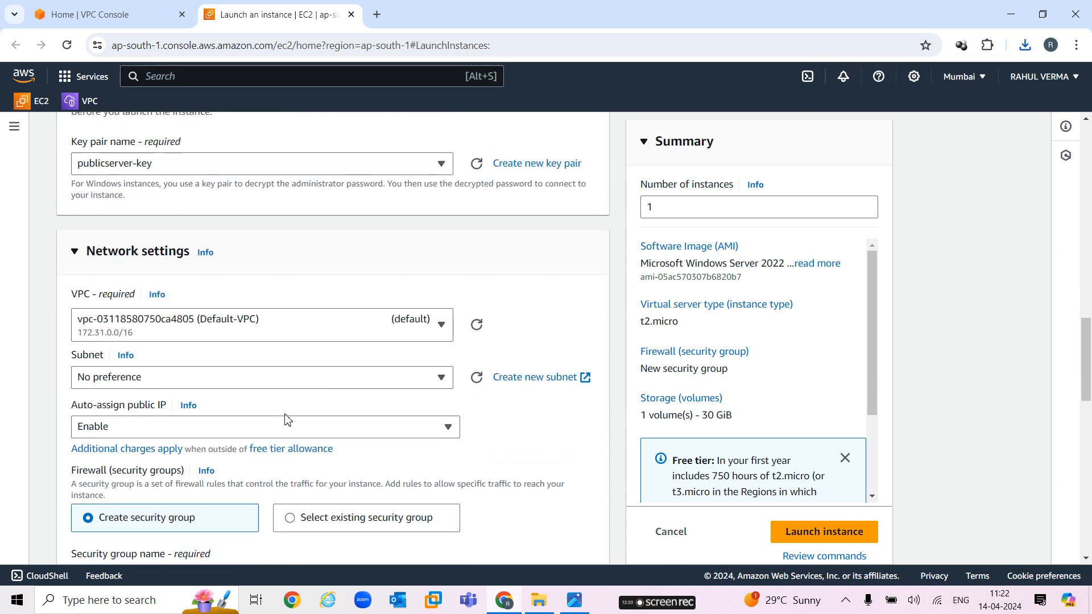
{"action": "left_click", "coordinate": [394, 328]}
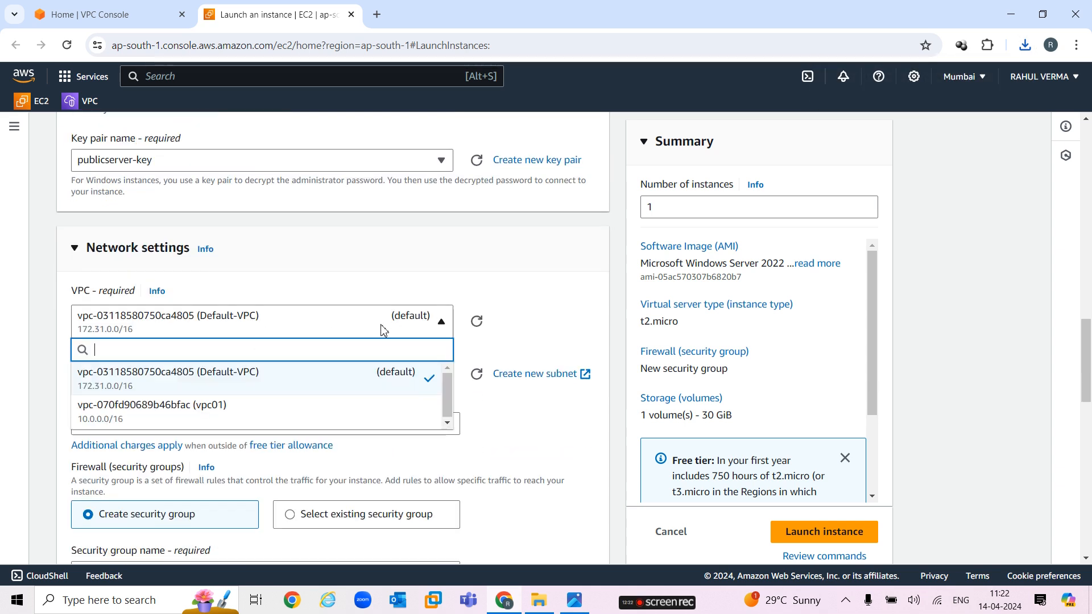
{"action": "left_click", "coordinate": [395, 408]}
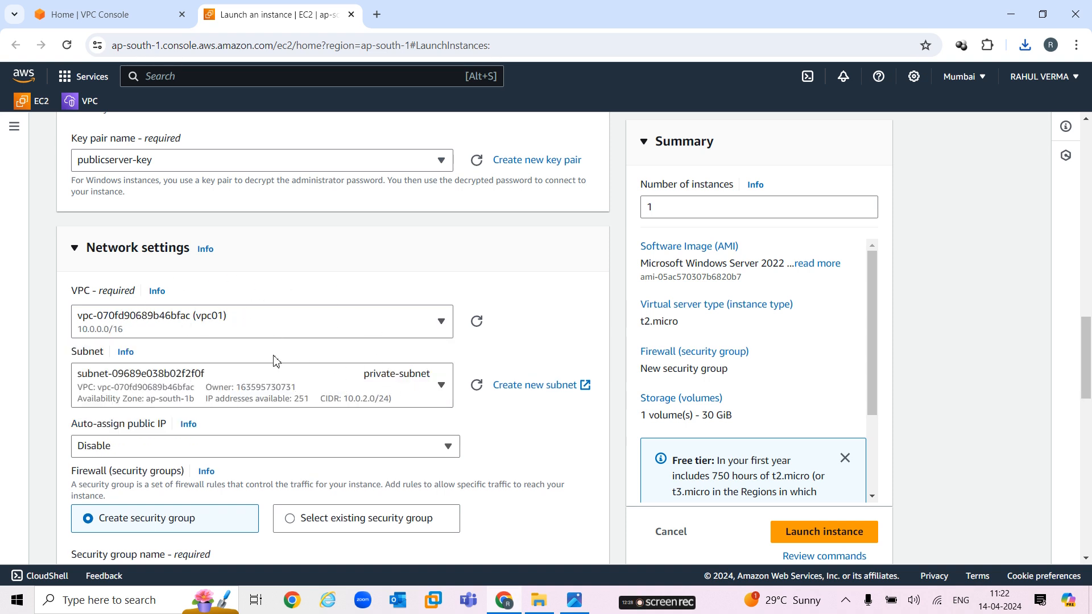
{"action": "left_click", "coordinate": [434, 389]}
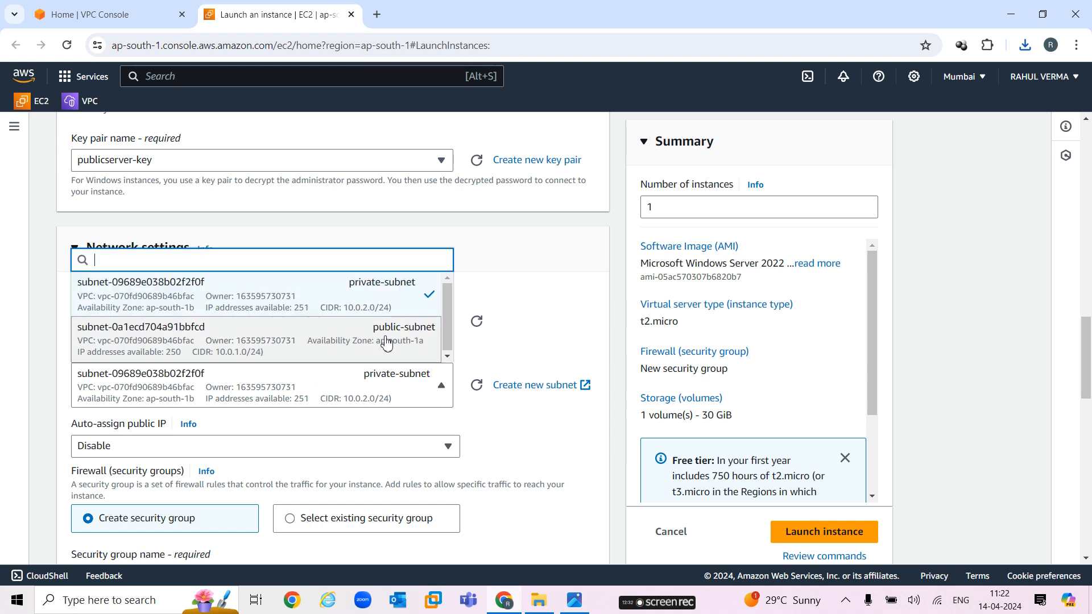
{"action": "left_click", "coordinate": [347, 341]}
{"action": "left_click", "coordinate": [260, 445]}
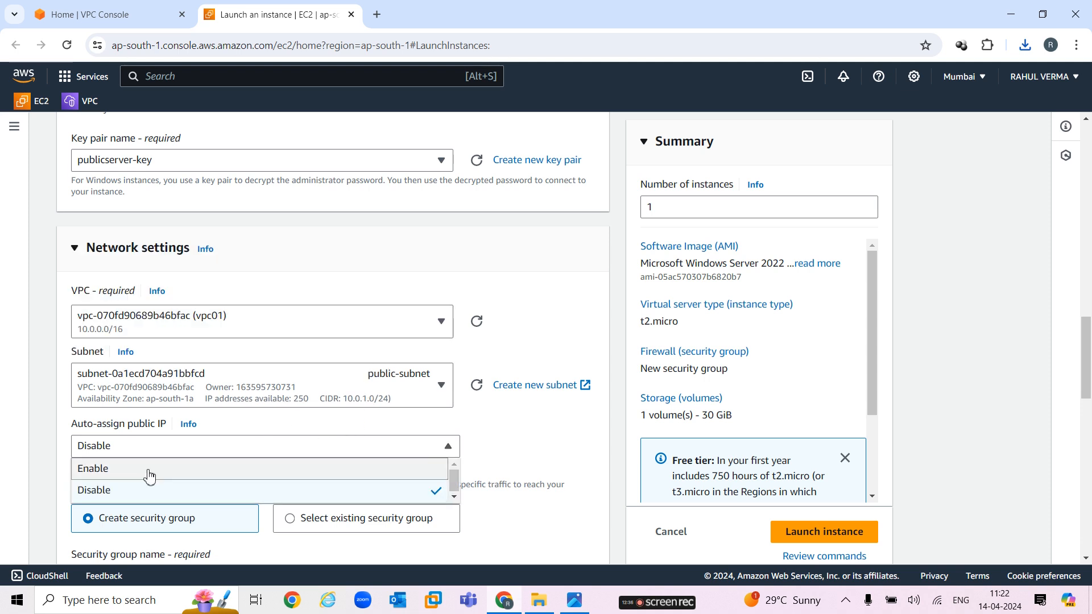
{"action": "left_click", "coordinate": [107, 471]}
Name the instance's new security group my-sg
{"action": "scroll", "coordinate": [468, 458], "scroll_direction": "down", "scroll_amount": 3}
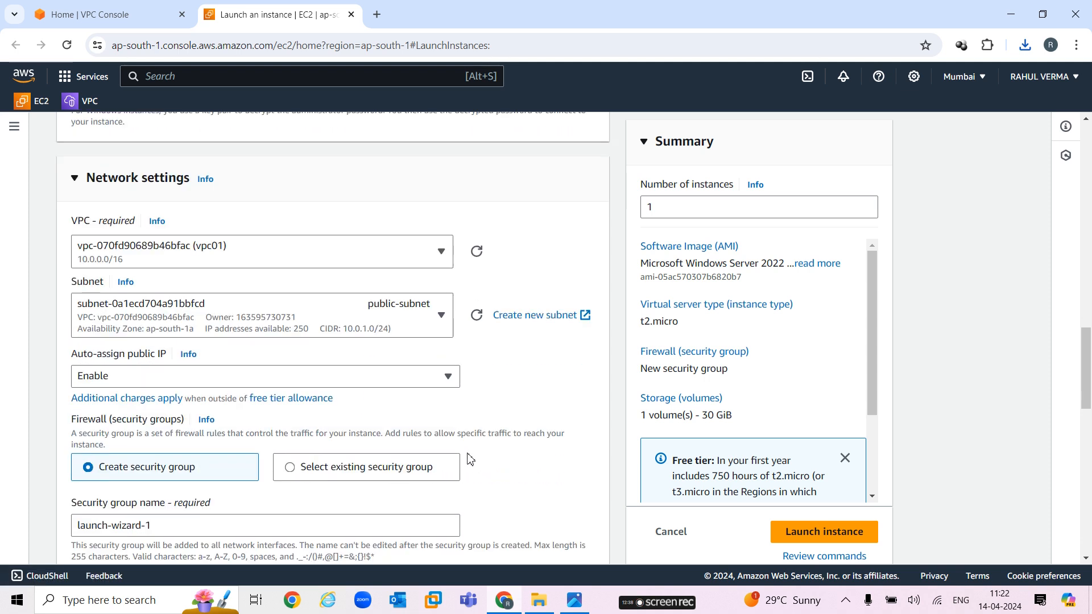
{"action": "left_click", "coordinate": [219, 451]}
{"action": "left_click_drag", "start_coordinate": [220, 451], "coordinate": [42, 460]}
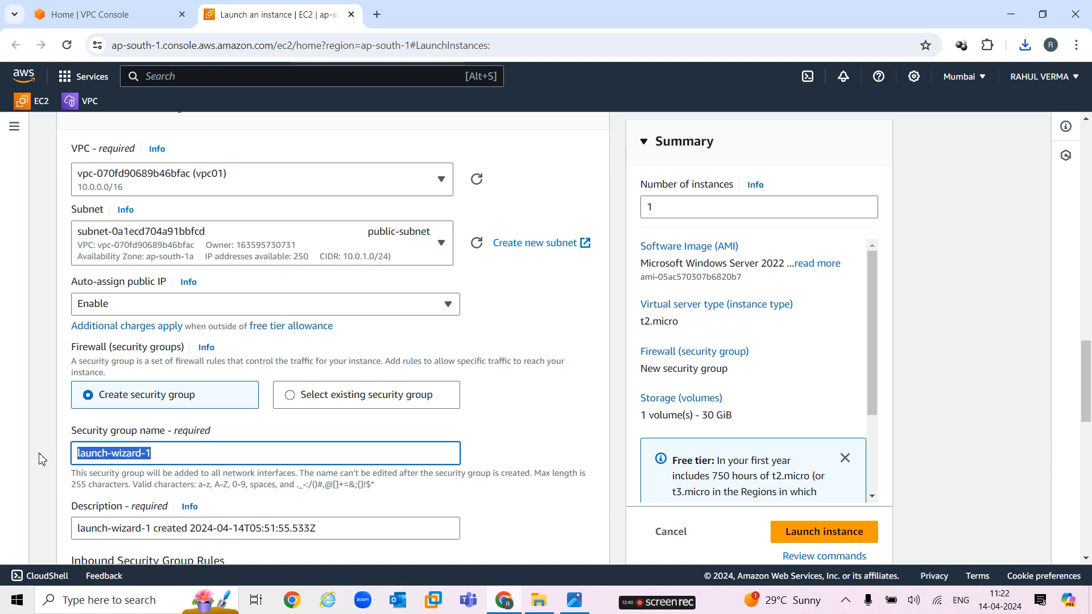
{"action": "key", "text": "BackSpace"}
{"action": "type", "text": "my-sg"}
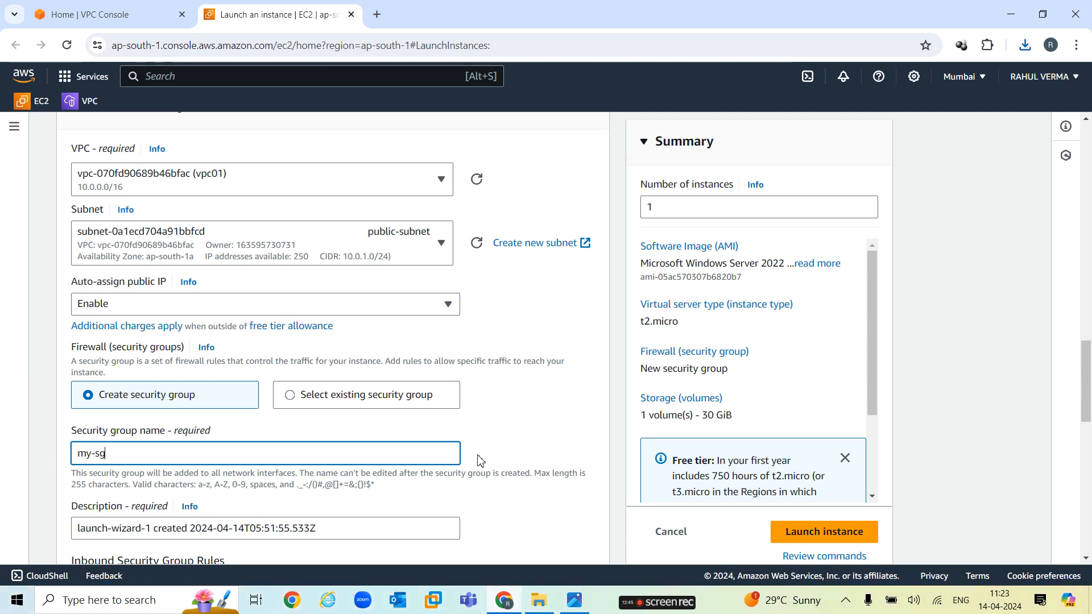
Set the type of the new security group's inbound rule to All traffic
{"action": "scroll", "coordinate": [452, 466], "scroll_direction": "down", "scroll_amount": 3}
{"action": "left_click", "coordinate": [179, 428]}
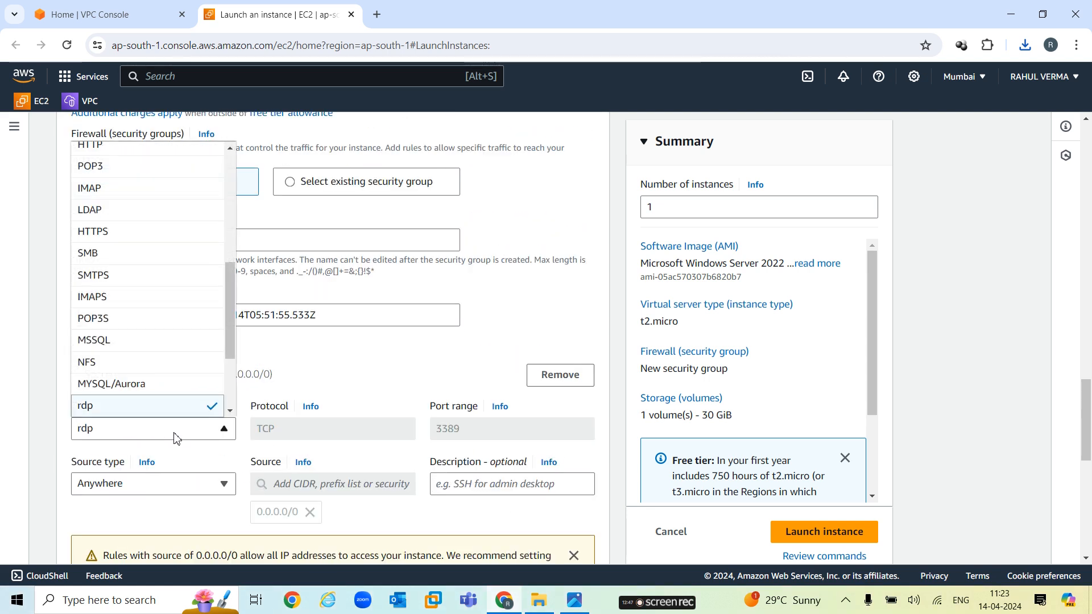
{"action": "scroll", "coordinate": [147, 340], "scroll_direction": "up", "scroll_amount": 2}
{"action": "scroll", "coordinate": [147, 341], "scroll_direction": "up", "scroll_amount": 8}
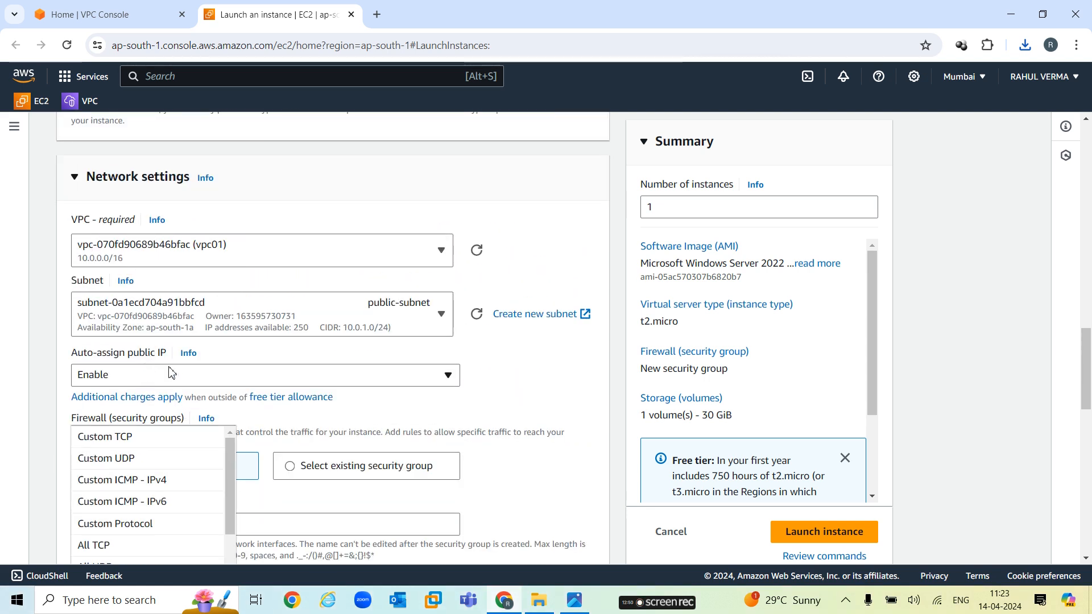
{"action": "scroll", "coordinate": [132, 464], "scroll_direction": "down", "scroll_amount": 1}
{"action": "scroll", "coordinate": [132, 464], "scroll_direction": "down", "scroll_amount": 2}
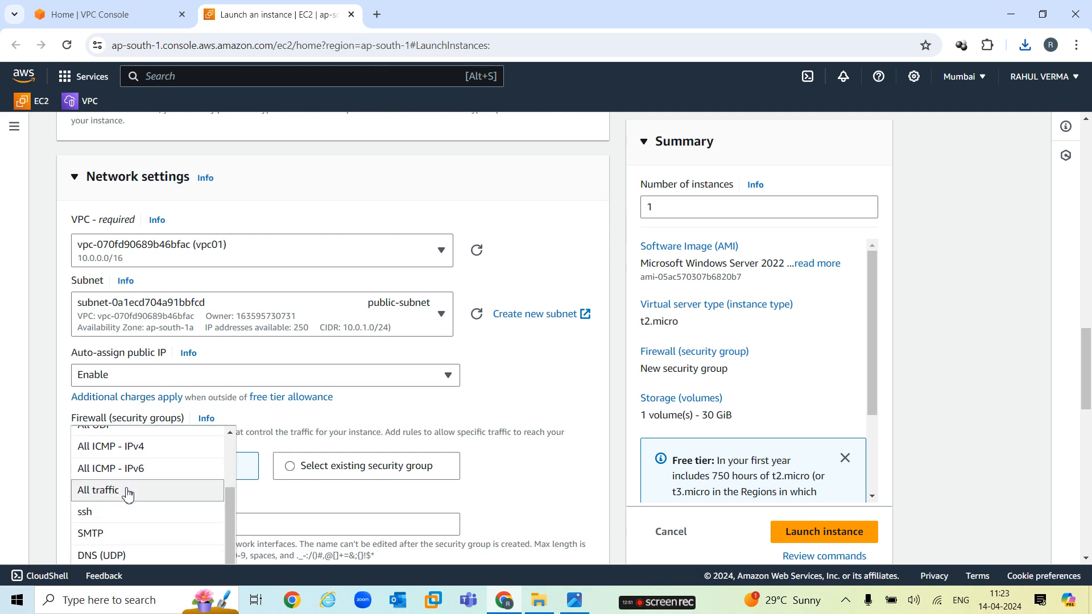
{"action": "left_click", "coordinate": [127, 489]}
{"action": "scroll", "coordinate": [318, 452], "scroll_direction": "down", "scroll_amount": 2}
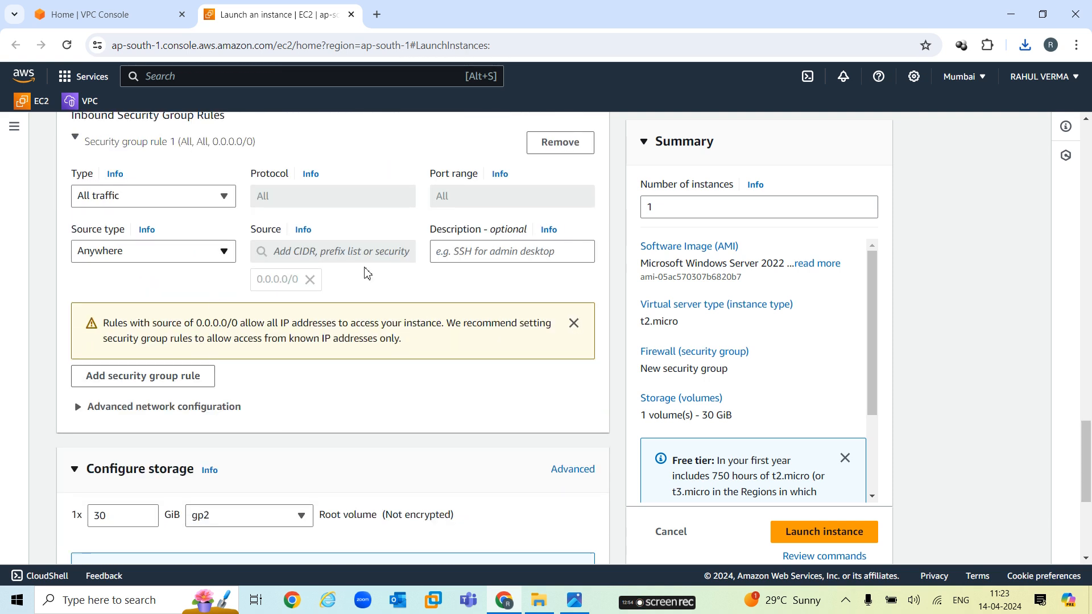
Launch the public-server instance and open the list of all instances
{"action": "left_click", "coordinate": [845, 534]}
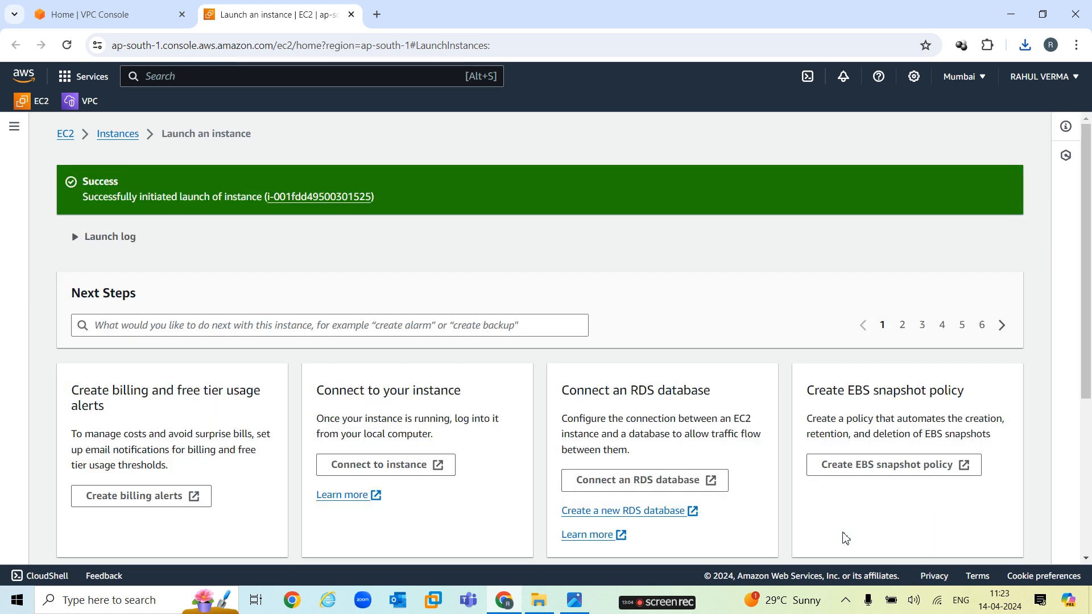
{"action": "scroll", "coordinate": [755, 268], "scroll_direction": "down", "scroll_amount": 5}
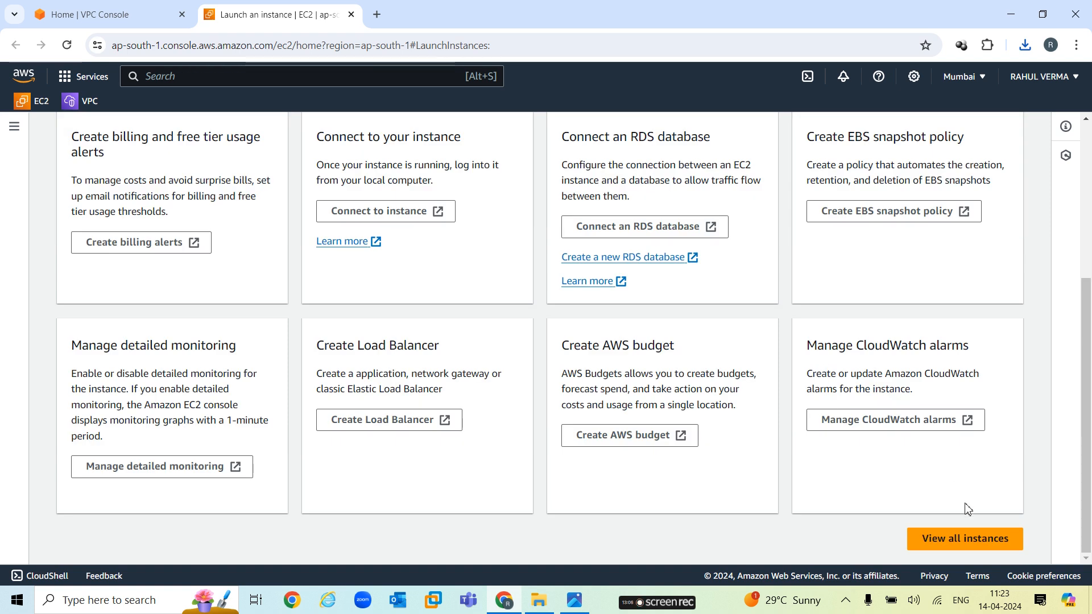
{"action": "left_click", "coordinate": [966, 544]}
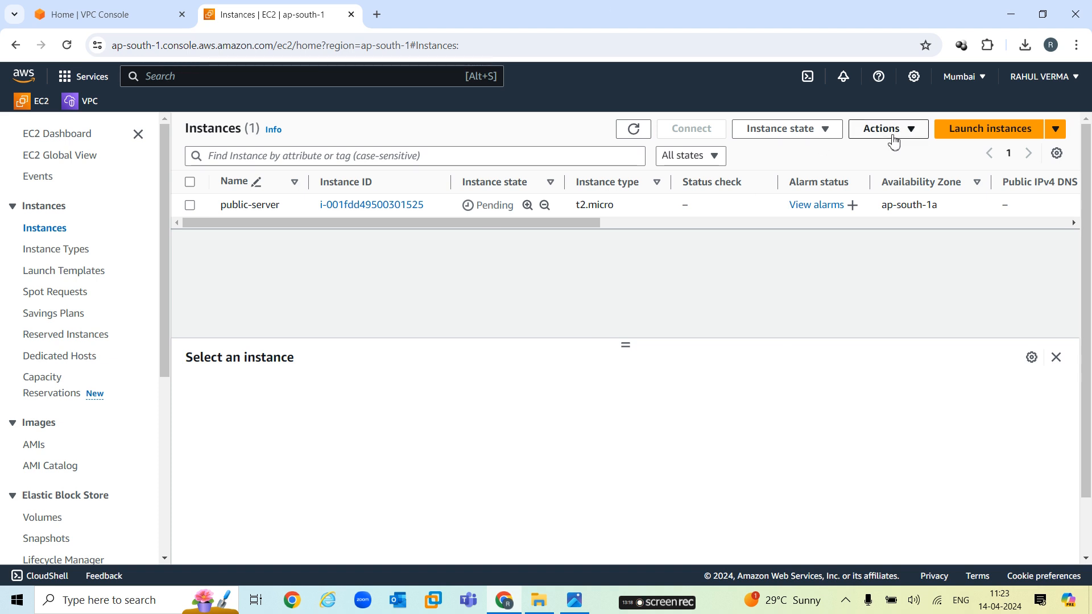
Start launching another EC2 instance named private-server, using the Windows quick-start image Microsoft Windows Server 2022 Base
{"action": "left_click", "coordinate": [969, 138]}
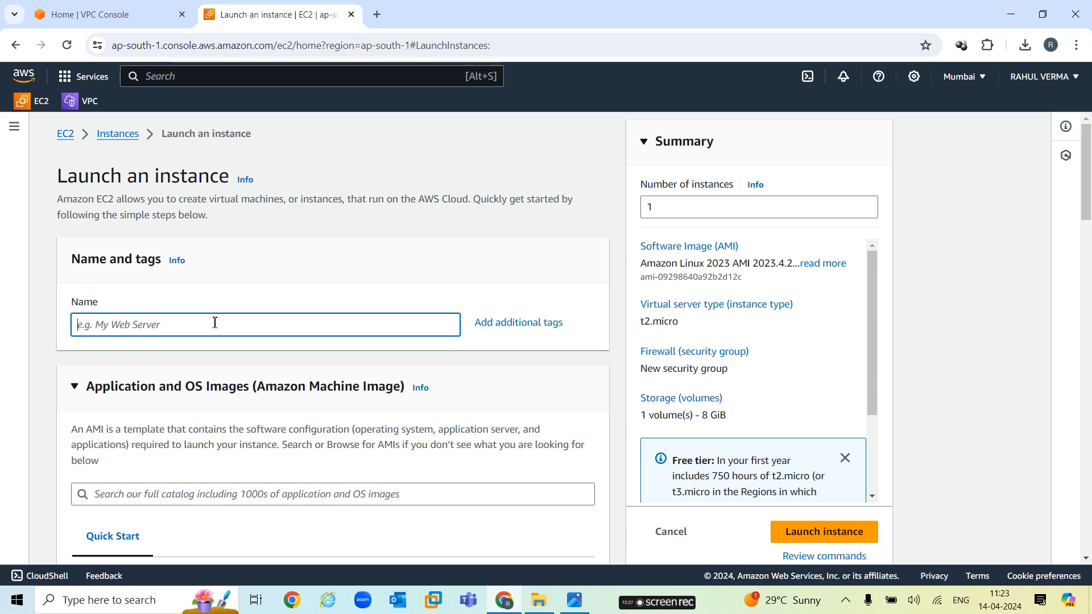
{"action": "type", "text": "private-server"}
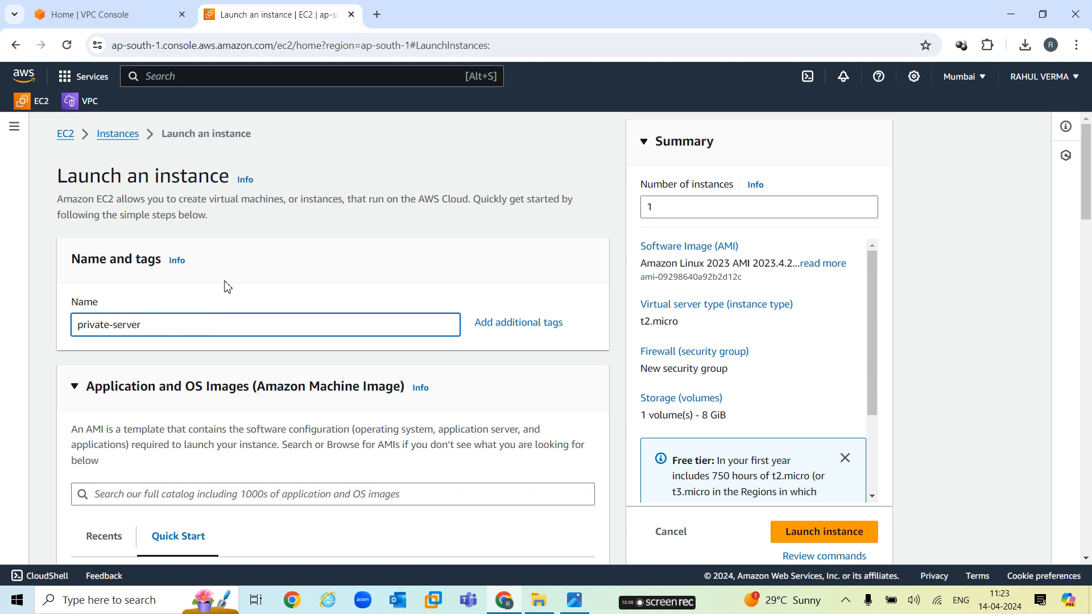
{"action": "scroll", "coordinate": [226, 286], "scroll_direction": "down", "scroll_amount": 3}
{"action": "left_click", "coordinate": [315, 449]}
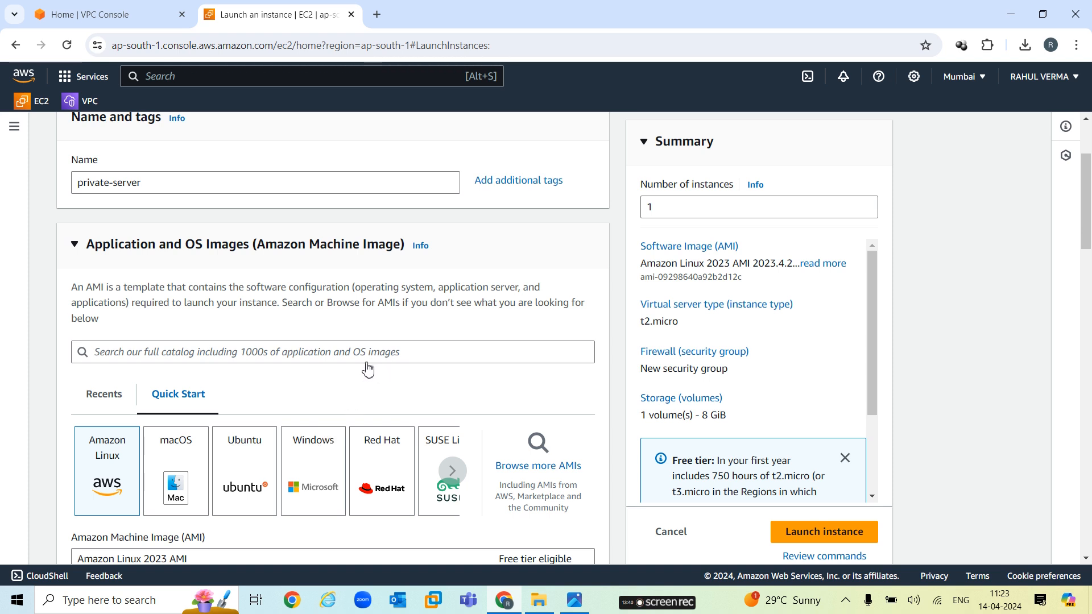
Create an RSA key pair named private-server-key in .pem format for the instance login
{"action": "scroll", "coordinate": [323, 412], "scroll_direction": "down", "scroll_amount": 3}
{"action": "scroll", "coordinate": [566, 429], "scroll_direction": "down", "scroll_amount": 3}
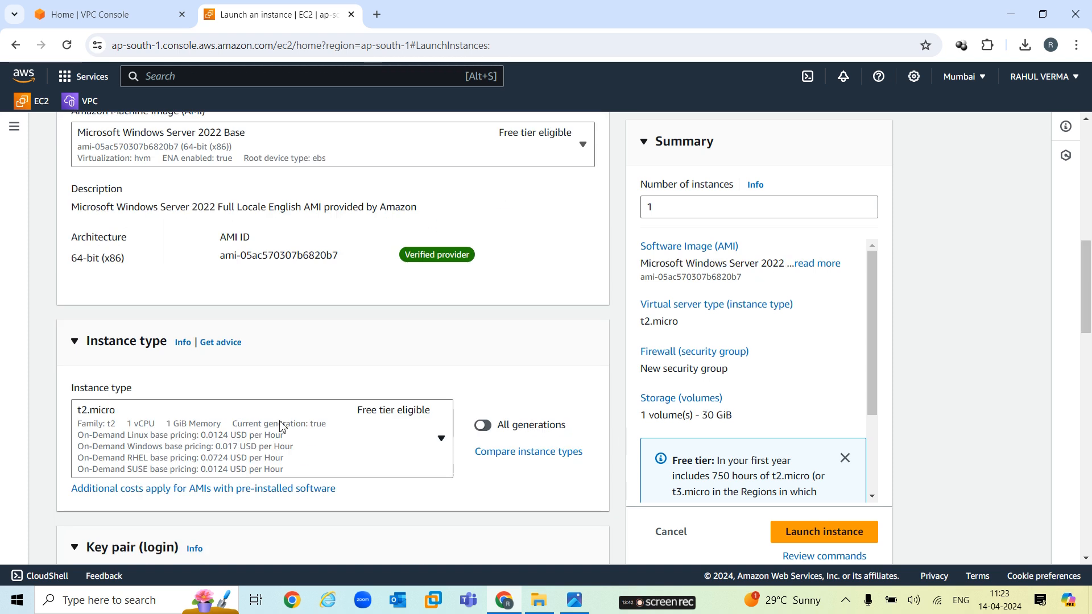
{"action": "scroll", "coordinate": [542, 443], "scroll_direction": "down", "scroll_amount": 2}
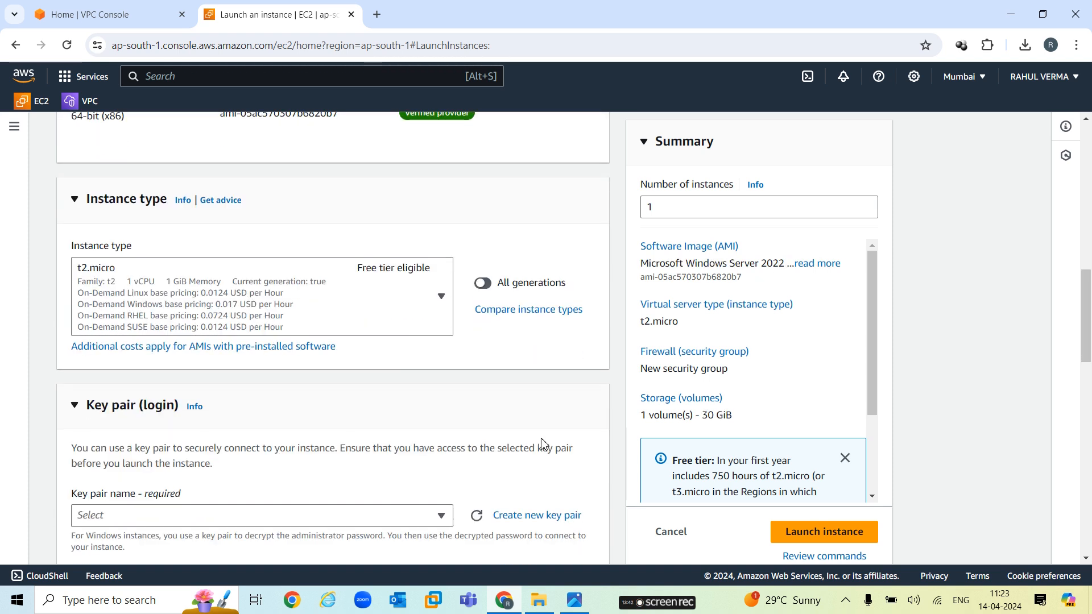
{"action": "left_click", "coordinate": [537, 516]}
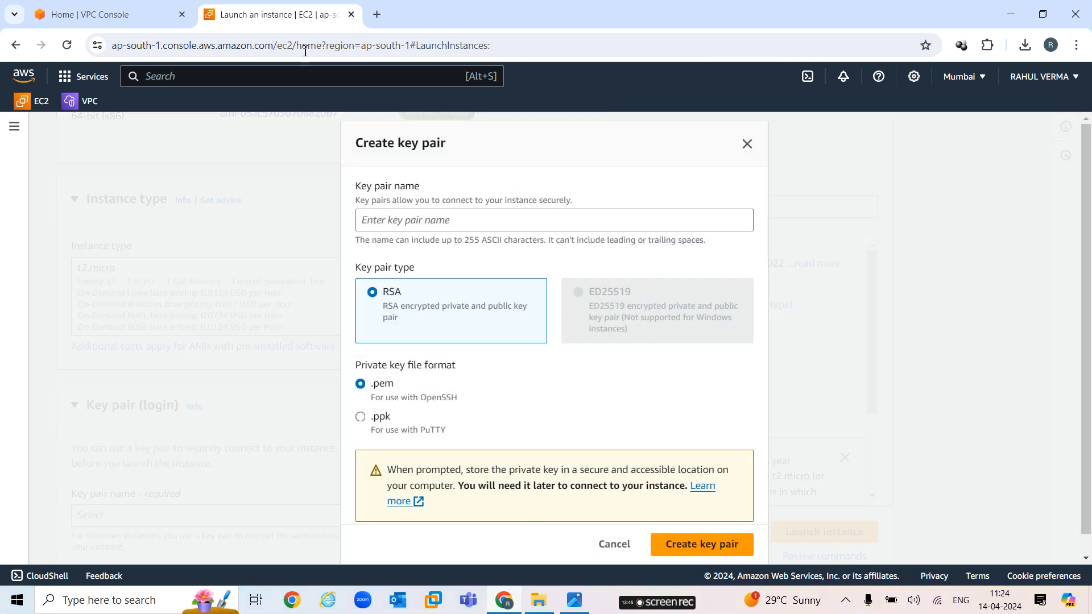
{"action": "left_click", "coordinate": [491, 228]}
{"action": "type", "text": "private-s"}
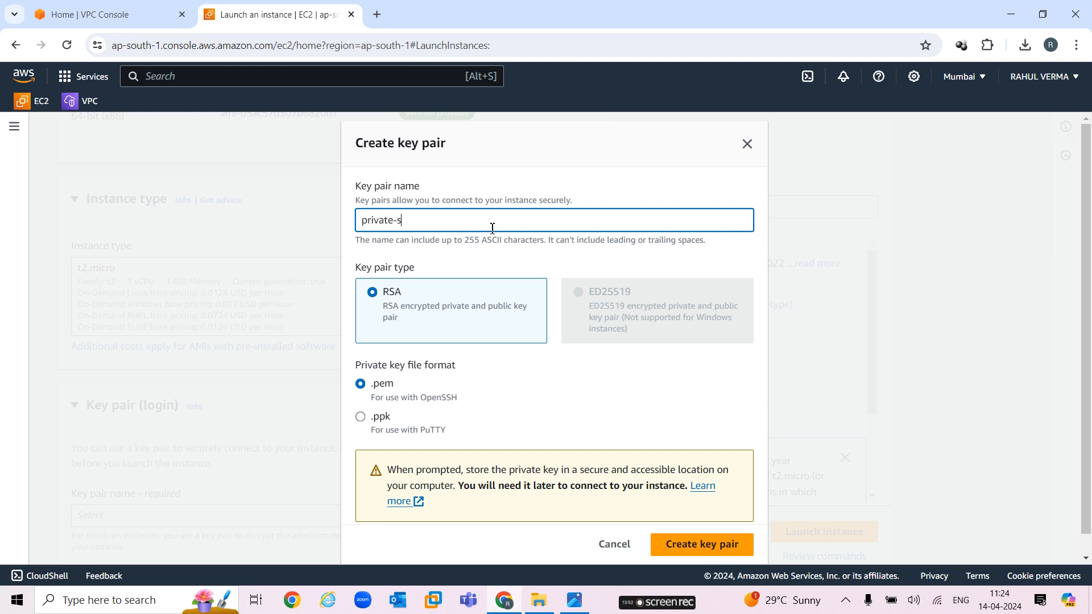
{"action": "type", "text": "erver-key"}
{"action": "left_click", "coordinate": [702, 549]}
Edit the instance's network settings to use vpc01 and private-subnet, with auto-assign public IP disabled
{"action": "scroll", "coordinate": [250, 407], "scroll_direction": "down", "scroll_amount": 5}
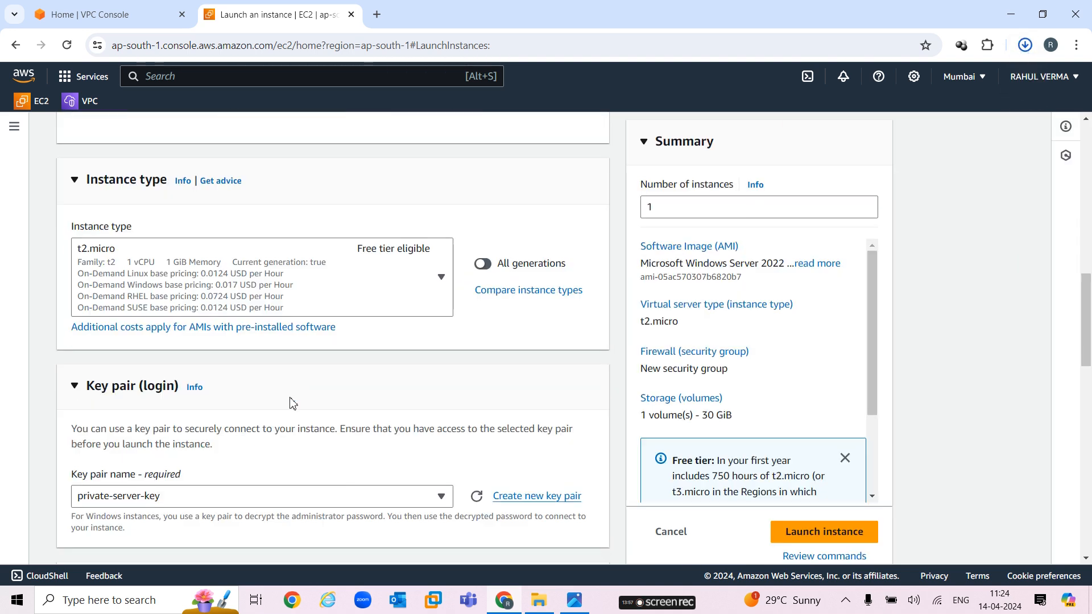
{"action": "left_click", "coordinate": [584, 331]}
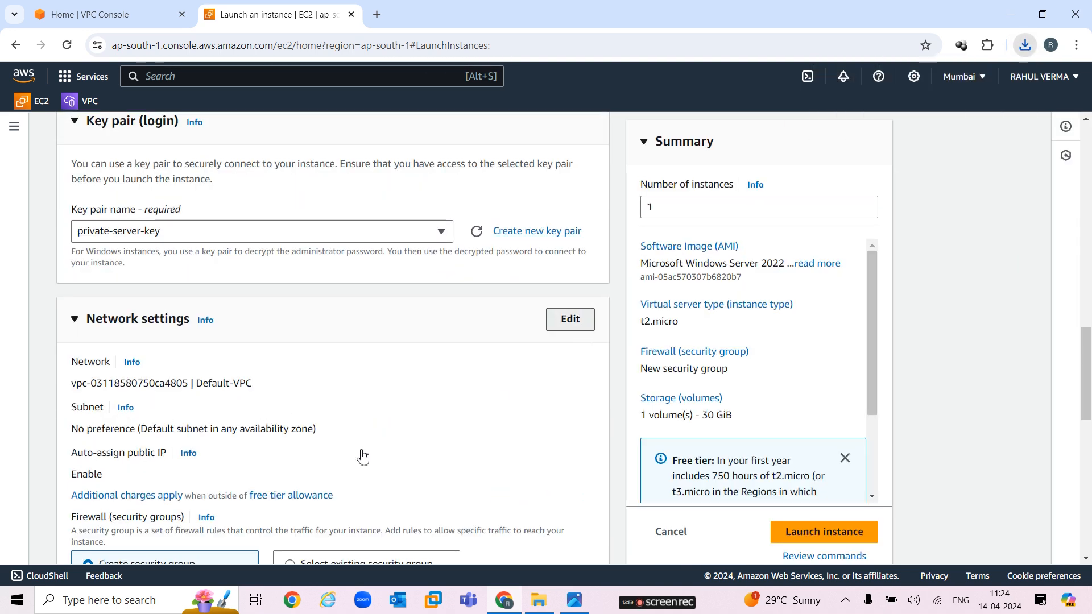
{"action": "left_click", "coordinate": [362, 387]}
{"action": "left_click", "coordinate": [195, 487]}
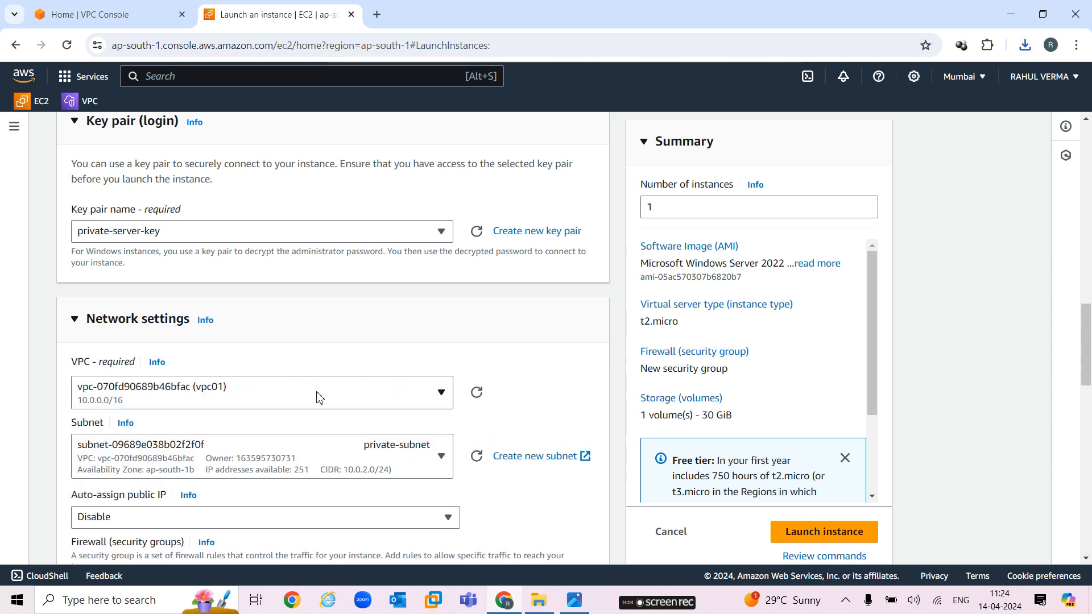
{"action": "left_click", "coordinate": [381, 463]}
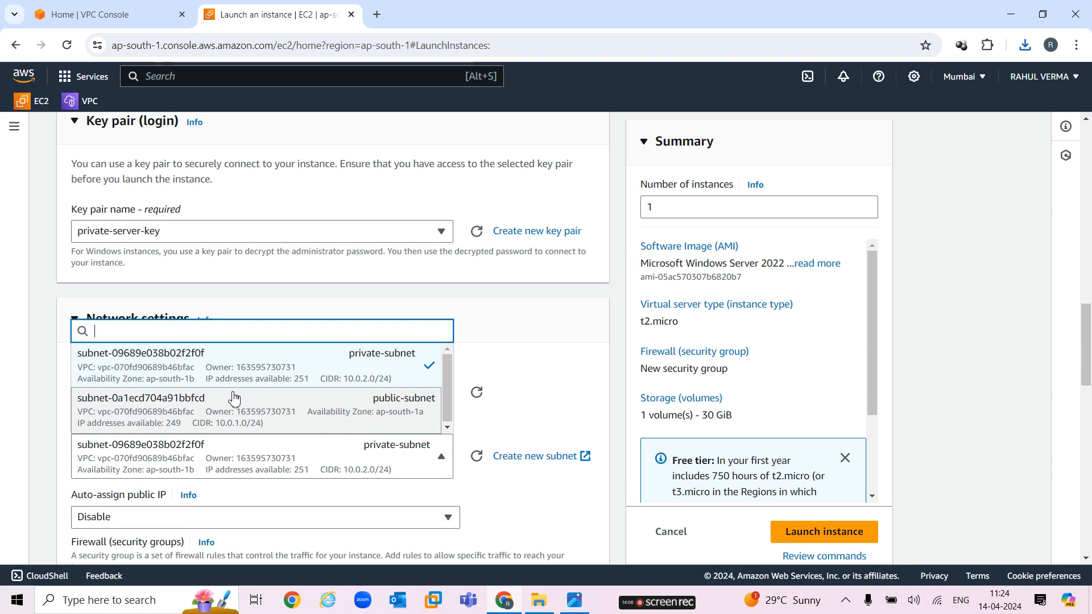
{"action": "left_click", "coordinate": [357, 365]}
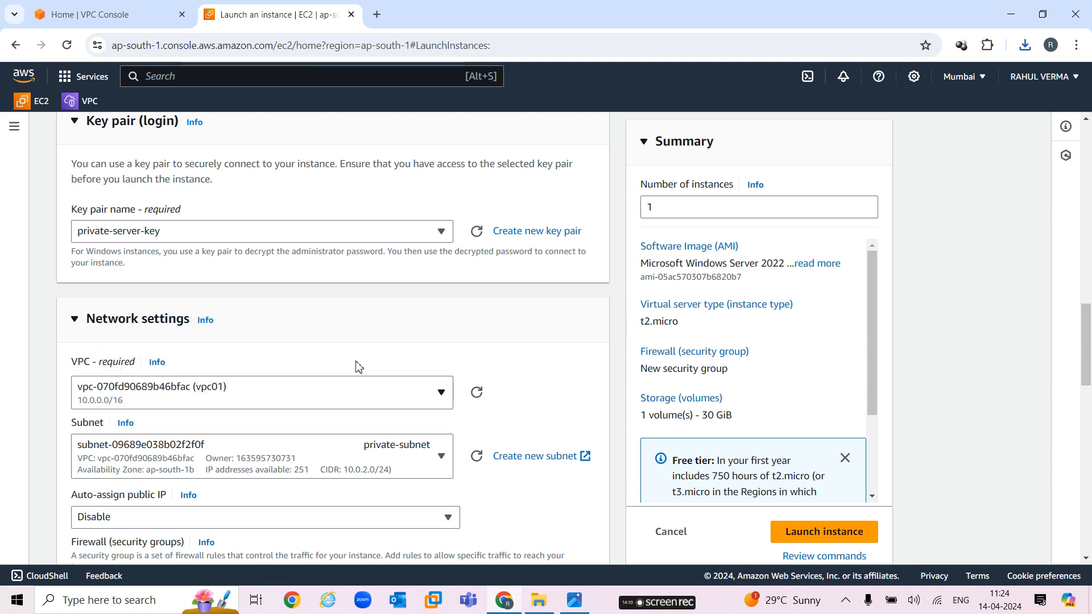
Assign the existing security group my-sg to the instance instead of creating a new one
{"action": "scroll", "coordinate": [389, 470], "scroll_direction": "down", "scroll_amount": 1}
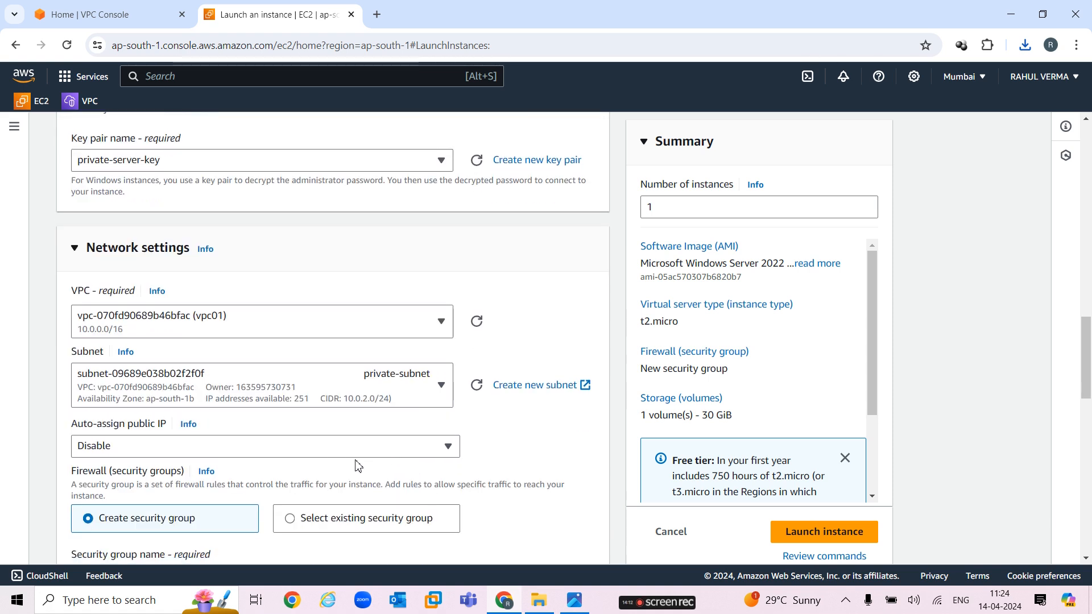
{"action": "scroll", "coordinate": [341, 451], "scroll_direction": "down", "scroll_amount": 1}
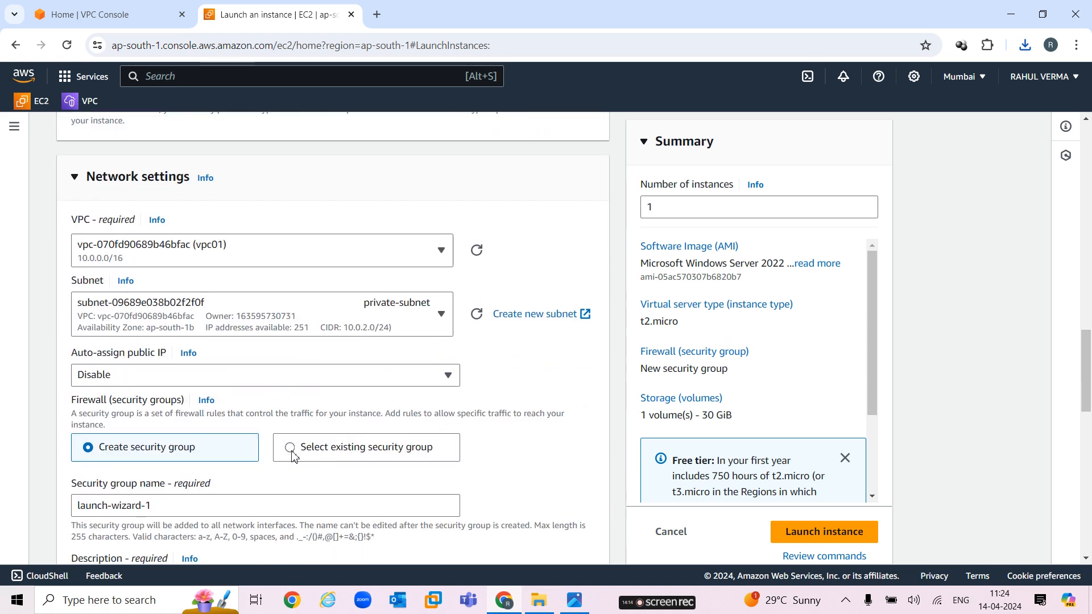
{"action": "left_click", "coordinate": [292, 455]}
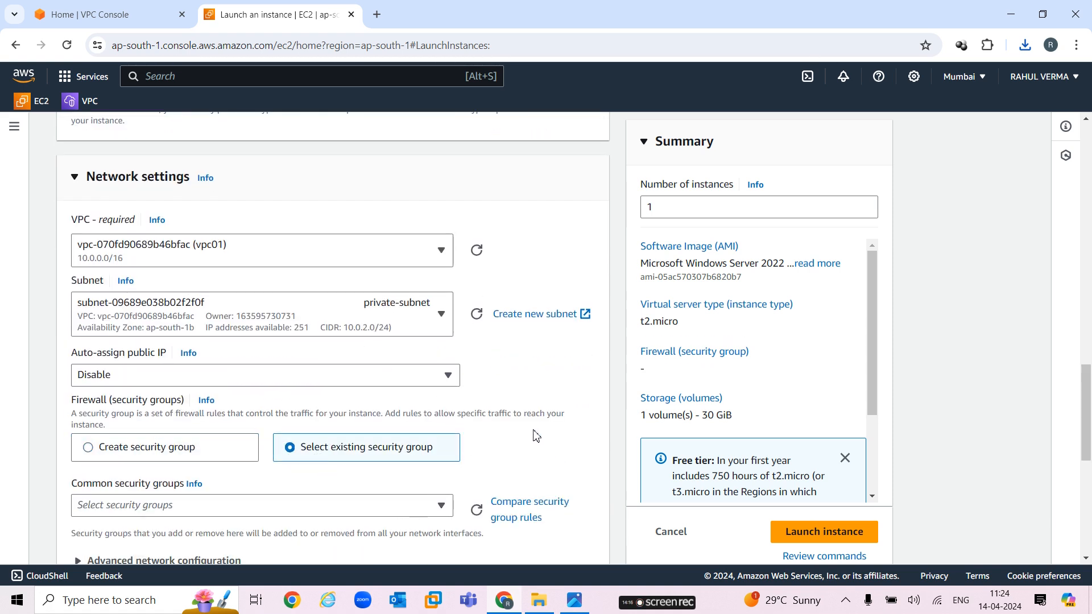
{"action": "scroll", "coordinate": [537, 437], "scroll_direction": "down", "scroll_amount": 1}
{"action": "left_click", "coordinate": [349, 438]}
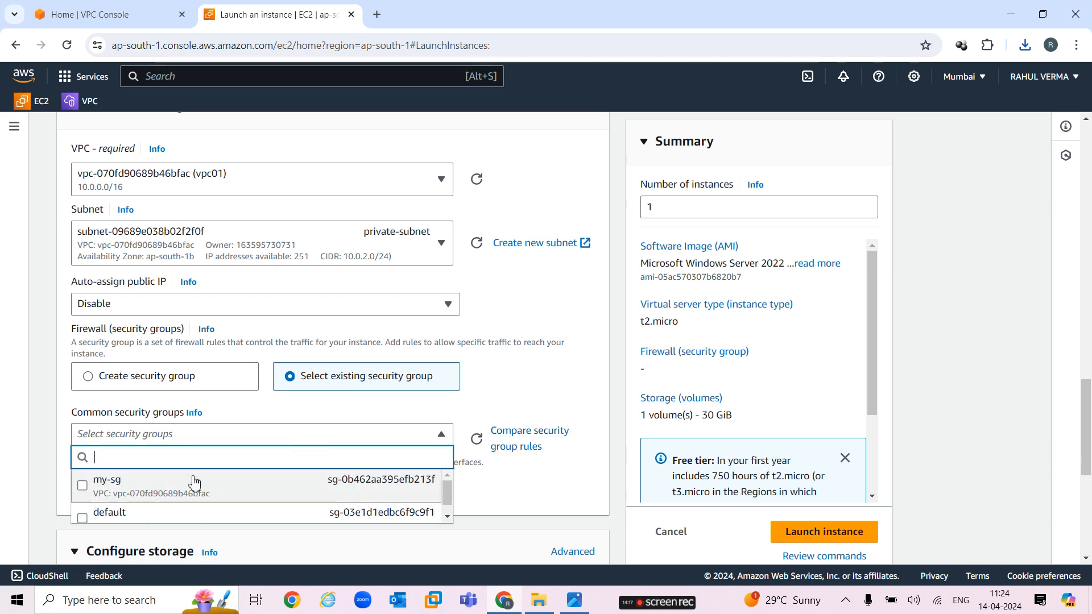
{"action": "left_click", "coordinate": [174, 489]}
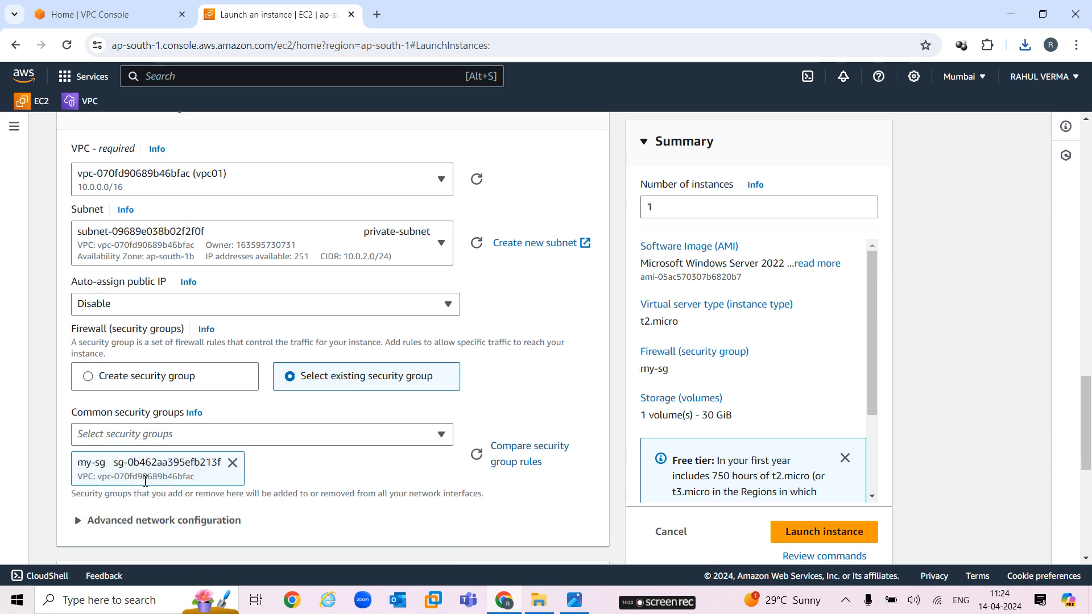
Launch the private-server instance and return to the list of all instances
{"action": "scroll", "coordinate": [347, 450], "scroll_direction": "down", "scroll_amount": 3}
{"action": "scroll", "coordinate": [455, 414], "scroll_direction": "down", "scroll_amount": 2}
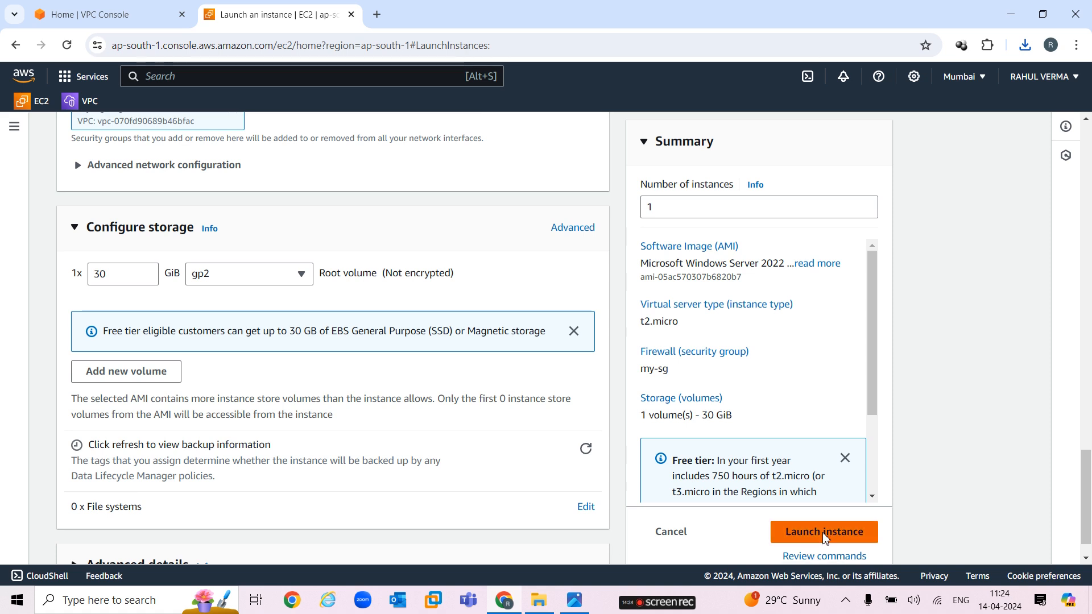
{"action": "left_click", "coordinate": [825, 533]}
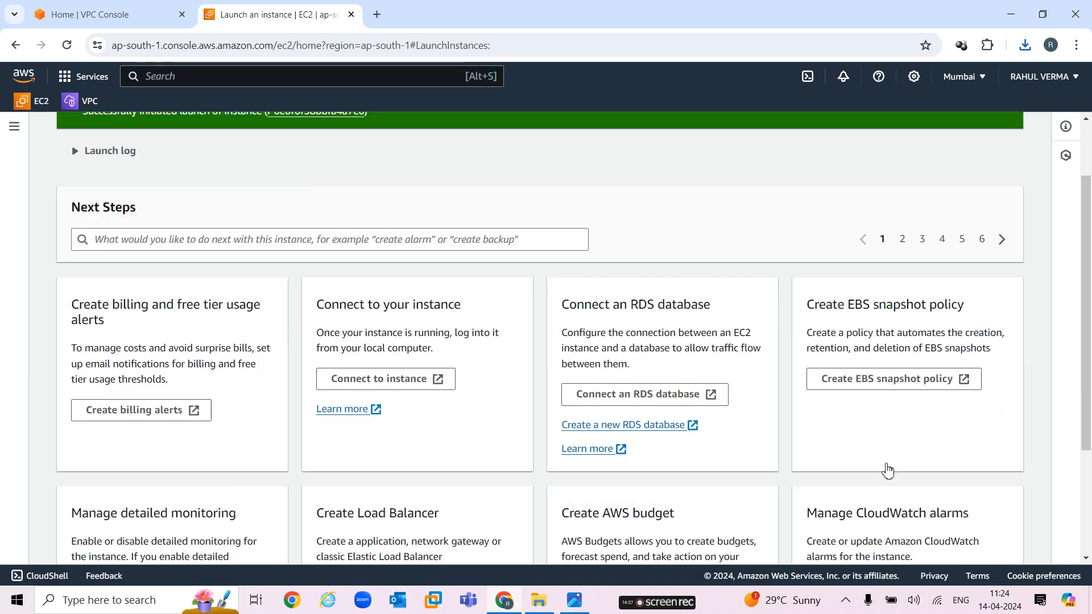
{"action": "scroll", "coordinate": [885, 471], "scroll_direction": "down", "scroll_amount": 4}
{"action": "left_click", "coordinate": [997, 545]}
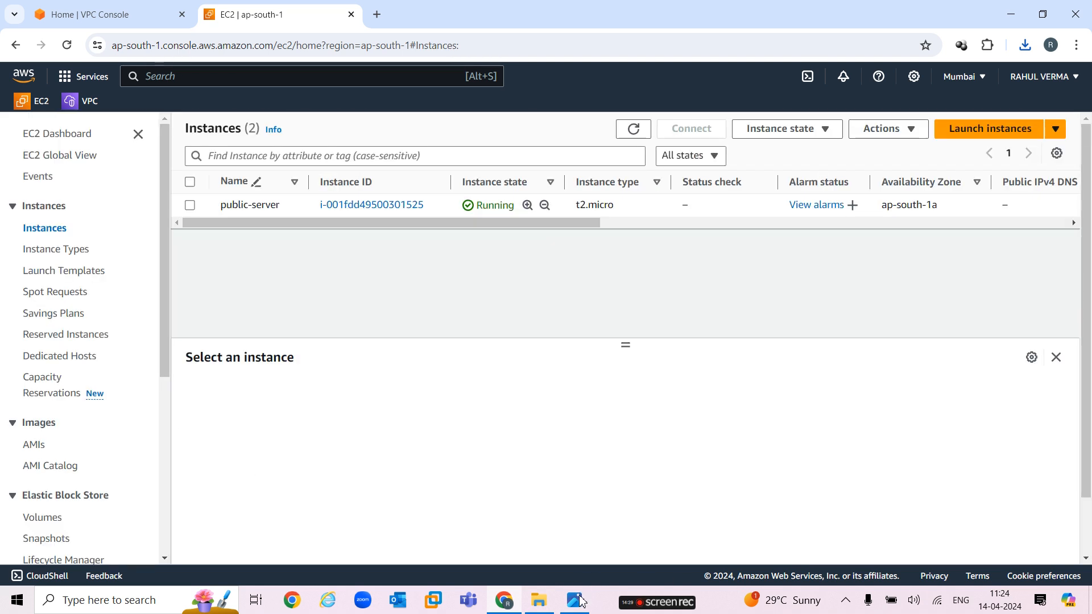
Switch to the image viewer and examine the VPC architecture in NAT Gateway.jpg
{"action": "left_click", "coordinate": [574, 600]}
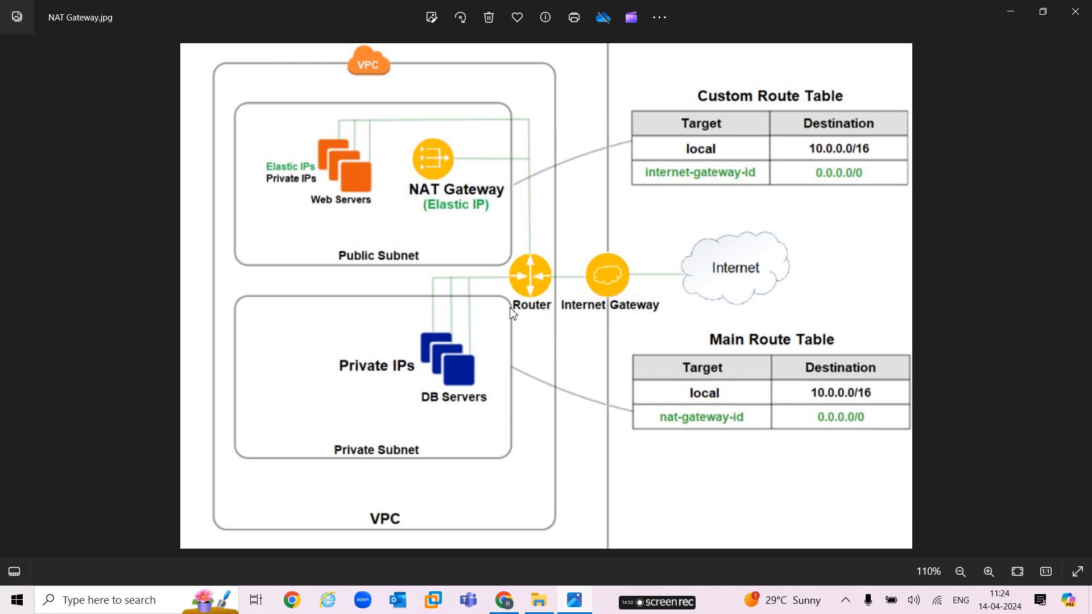
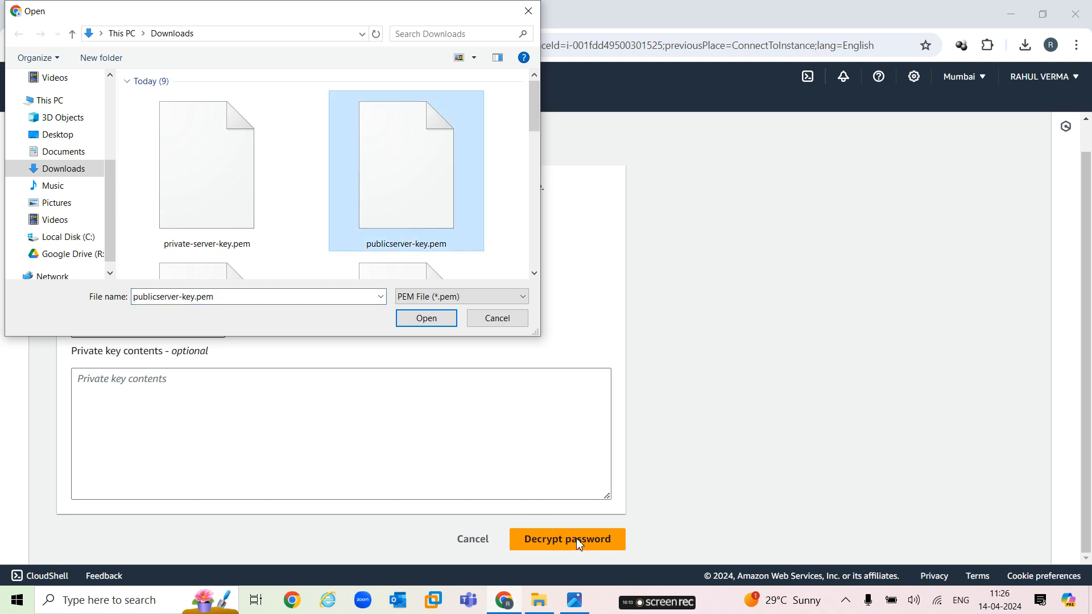
Upload publicserver-key.pem as the private key and decrypt public-server's Windows administrator password
{"action": "left_click", "coordinate": [428, 319]}
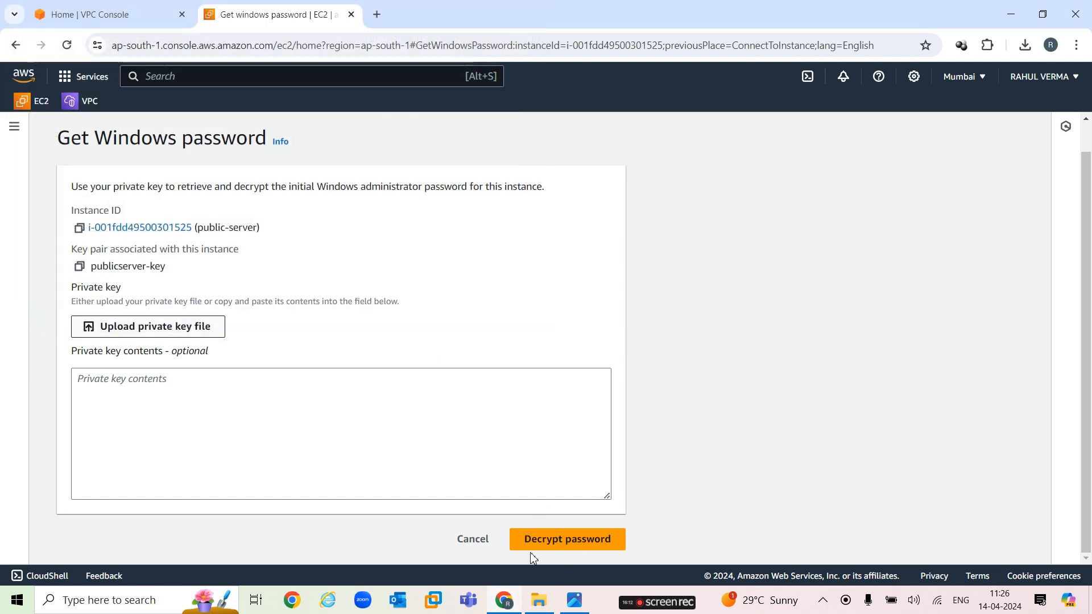
{"action": "scroll", "coordinate": [569, 511], "scroll_direction": "down", "scroll_amount": 5}
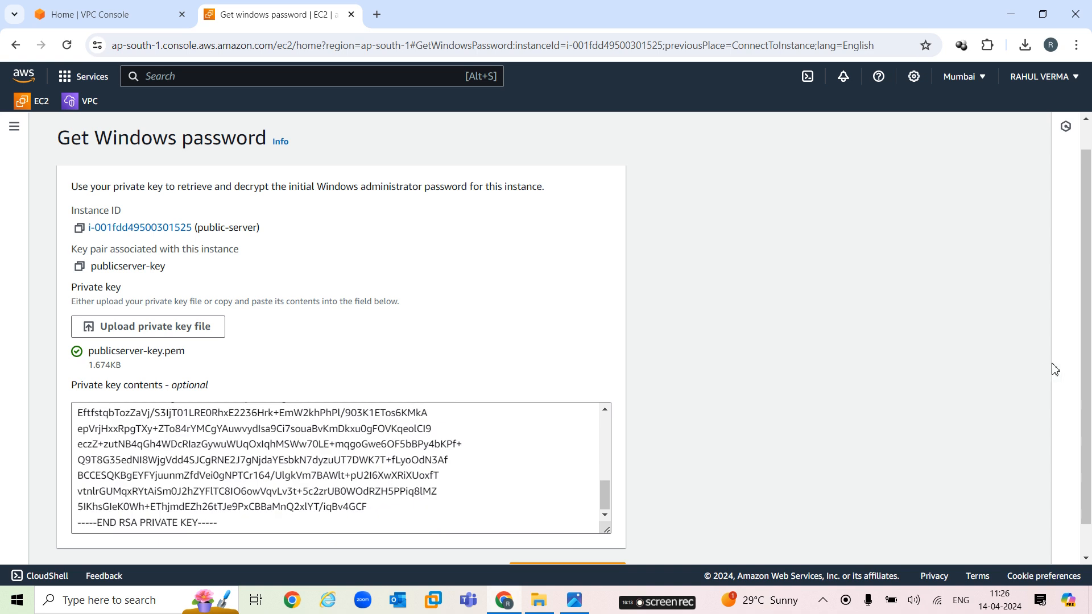
{"action": "scroll", "coordinate": [1055, 368], "scroll_direction": "down", "scroll_amount": 1}
{"action": "left_click", "coordinate": [537, 539]}
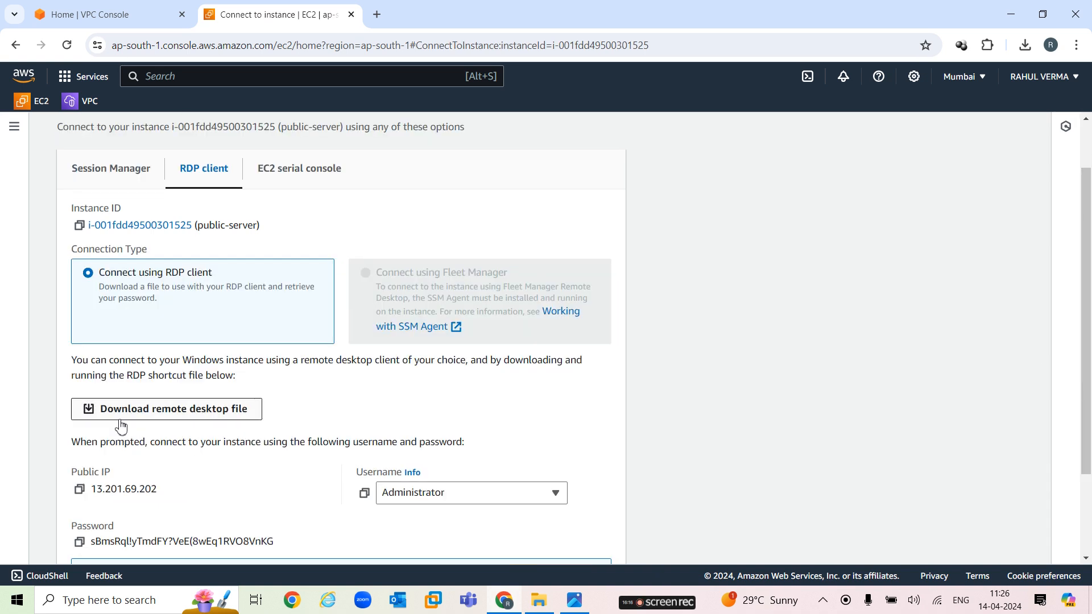
Copy public-server's public IP and administrator password, and download its remote desktop file
{"action": "scroll", "coordinate": [163, 453], "scroll_direction": "down", "scroll_amount": 2}
{"action": "left_click", "coordinate": [80, 377]}
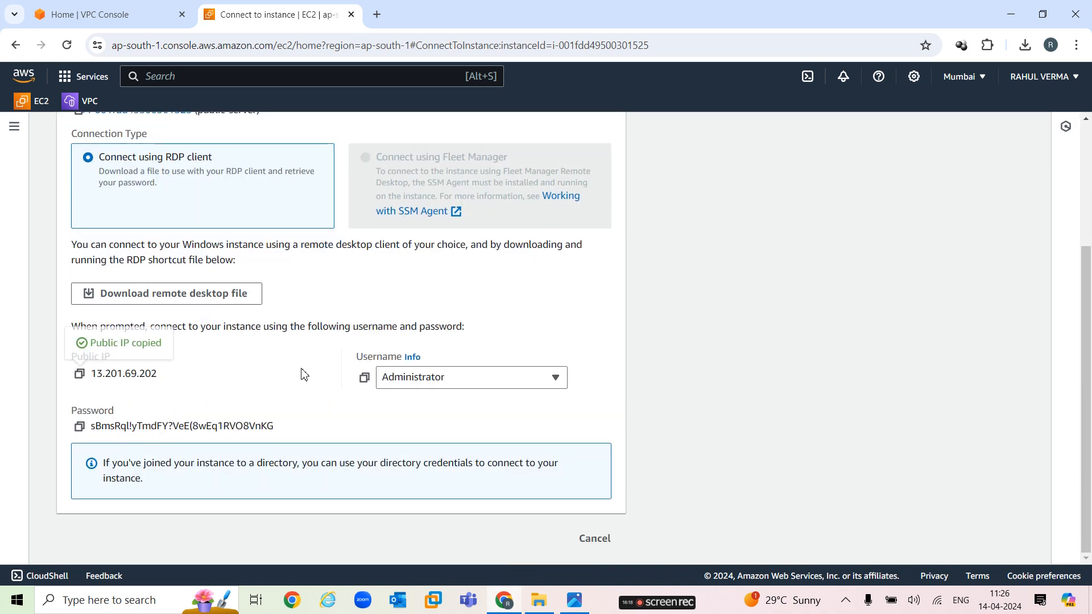
{"action": "left_click", "coordinate": [79, 428]}
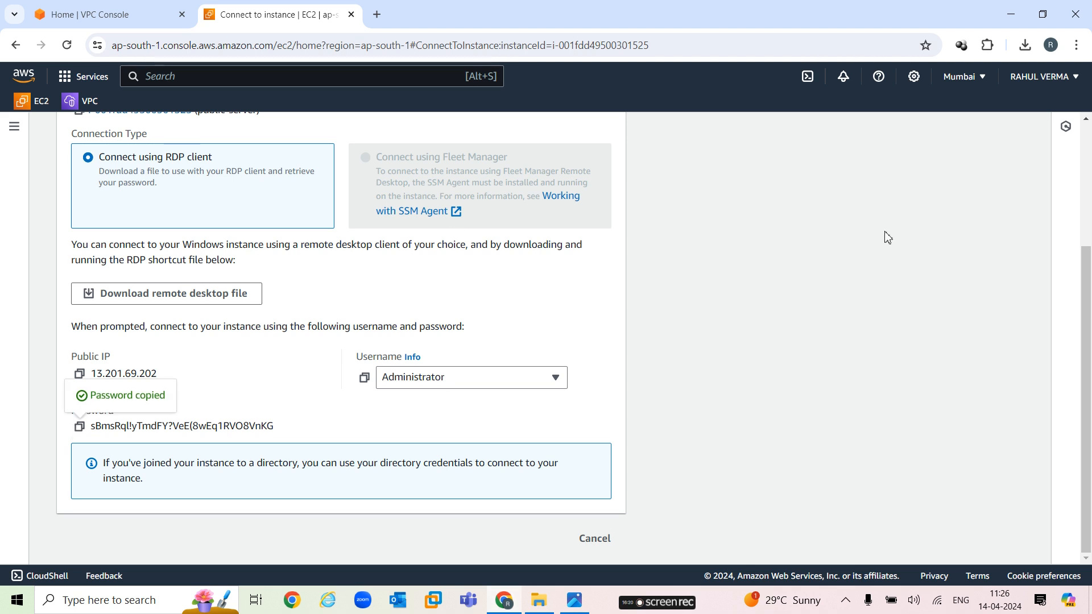
{"action": "left_click", "coordinate": [234, 298]}
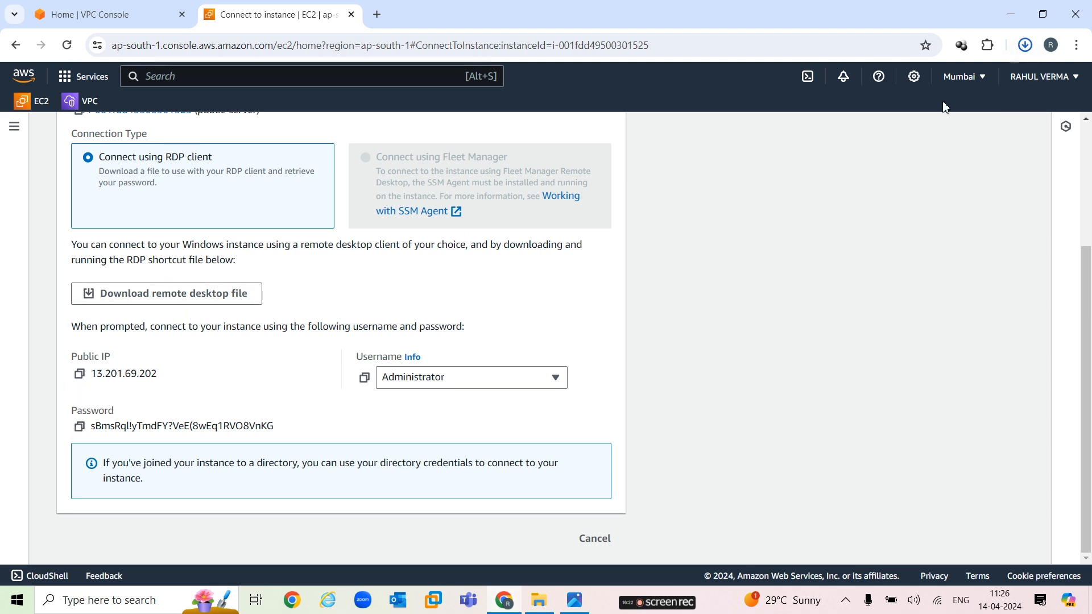
Open the downloaded remote desktop file and connect to public-server with the Administrator password, accepting the unknown publisher and untrusted certificate
{"action": "left_click", "coordinate": [881, 90]}
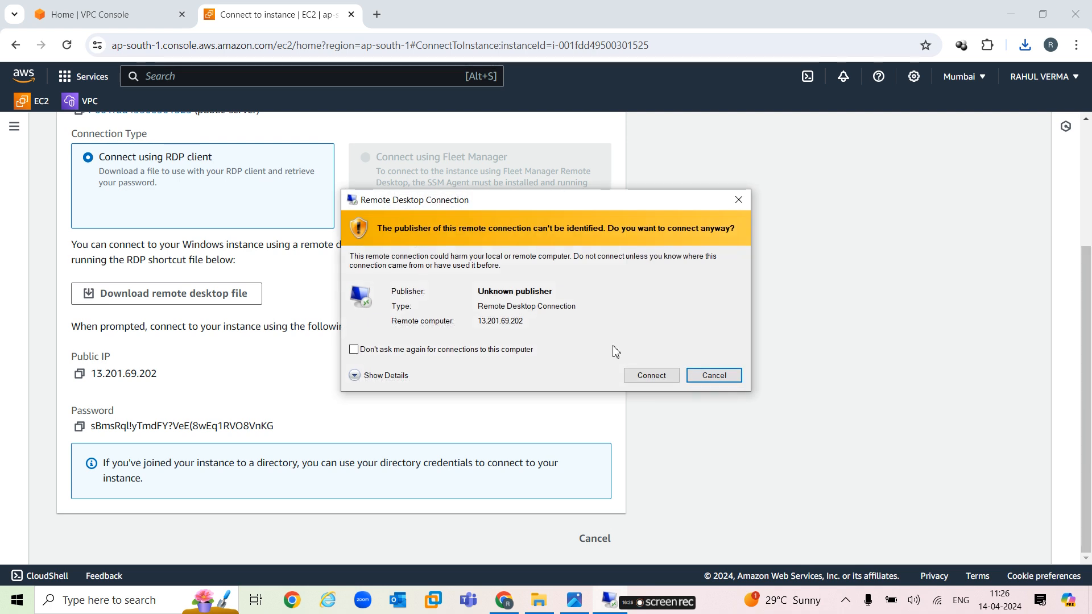
{"action": "left_click", "coordinate": [650, 376]}
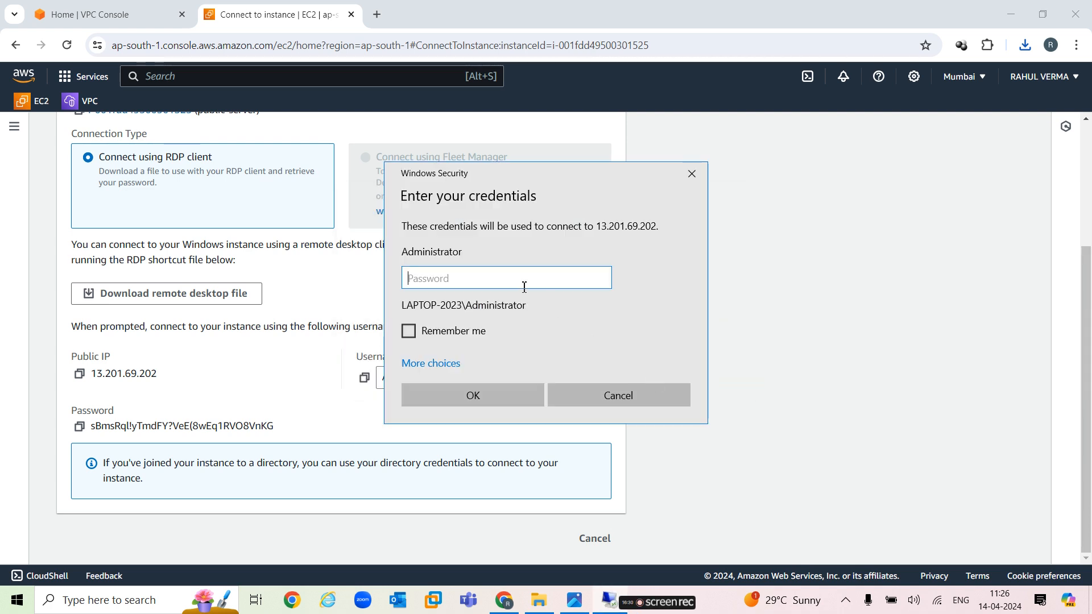
{"action": "key", "text": "ctrl+v"}
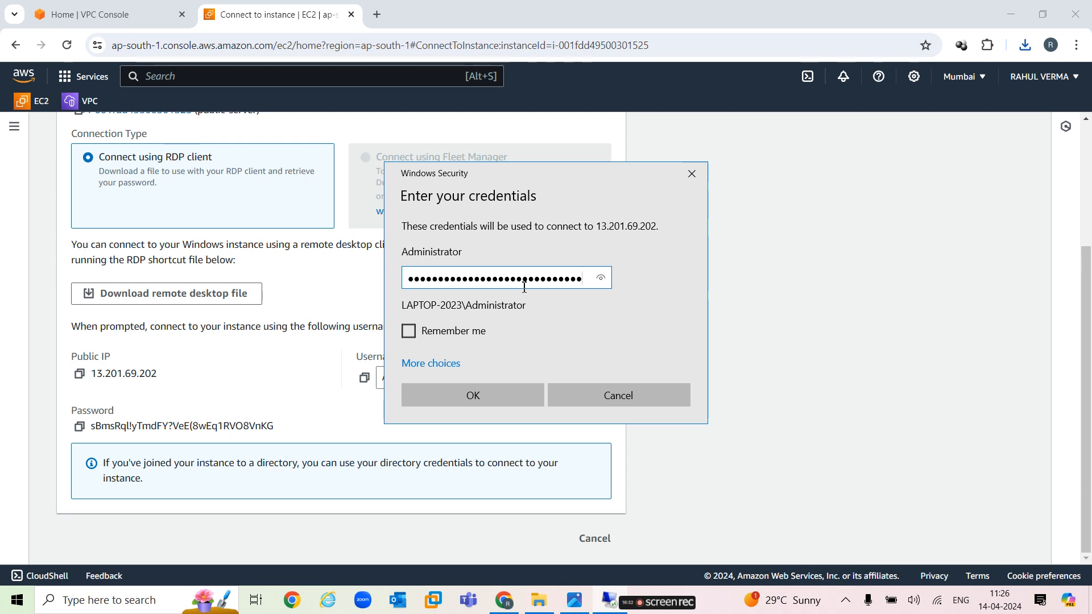
{"action": "left_click", "coordinate": [523, 394]}
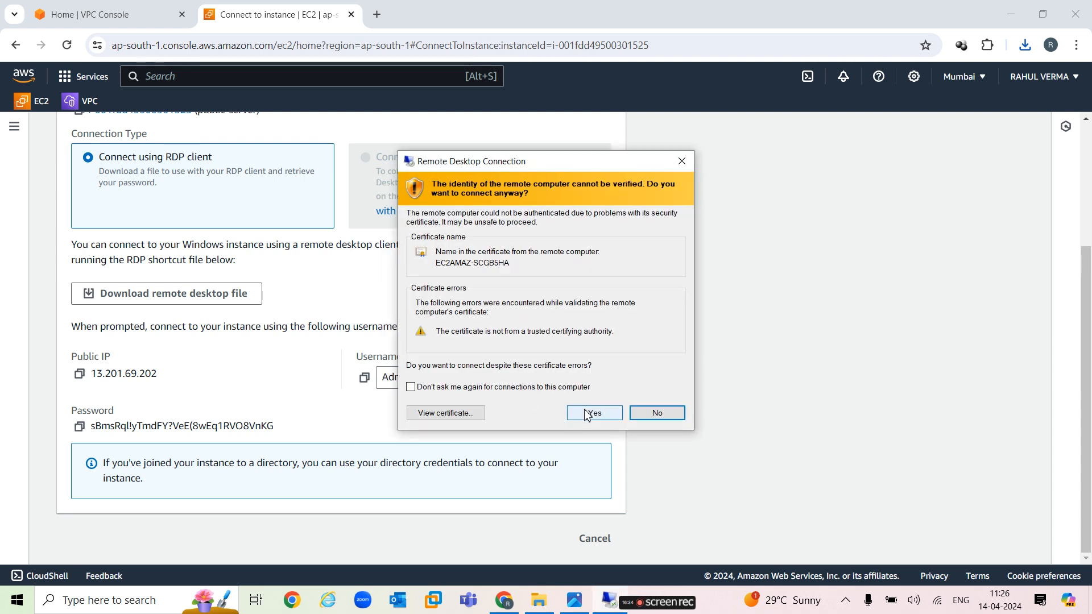
{"action": "left_click", "coordinate": [587, 416]}
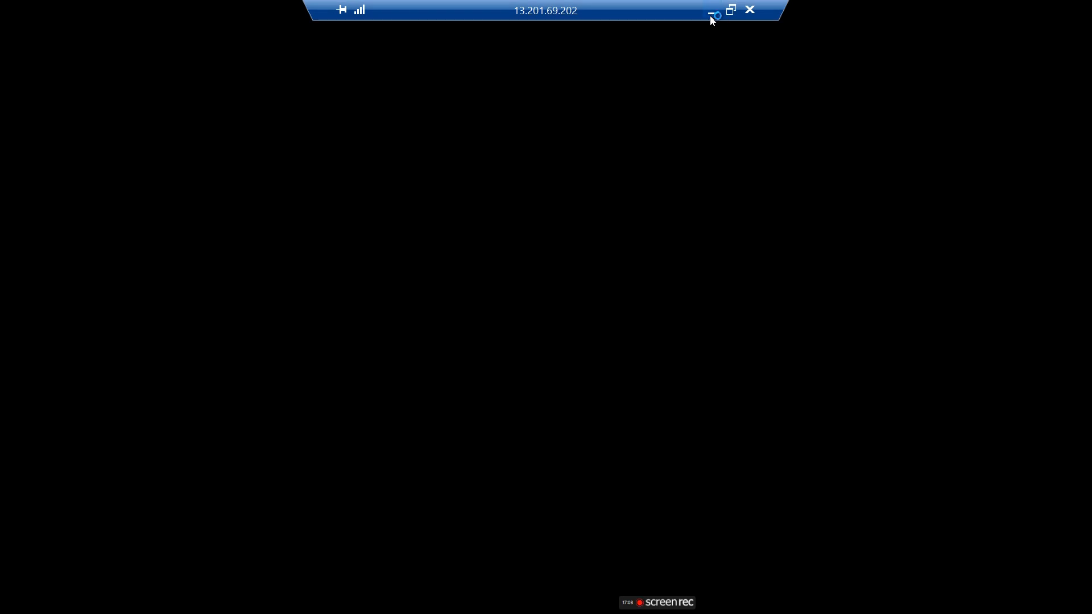
Minimize the remote session, list the running EC2 instances in the browser, and copy private-server's private IPv4 address
{"action": "left_click", "coordinate": [712, 15]}
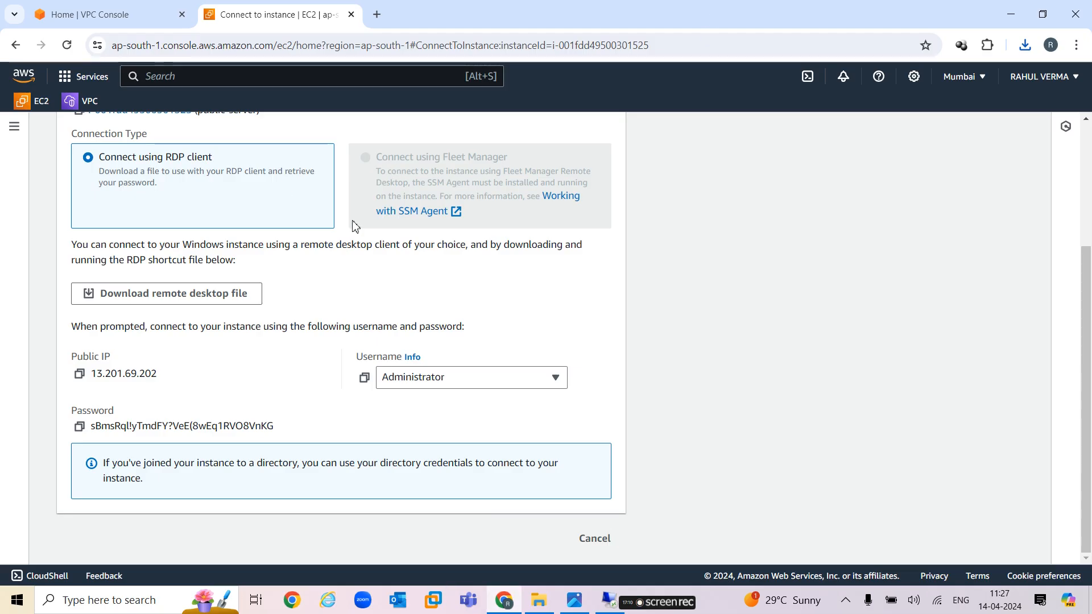
{"action": "scroll", "coordinate": [355, 226], "scroll_direction": "up", "scroll_amount": 3}
{"action": "left_click", "coordinate": [44, 102]}
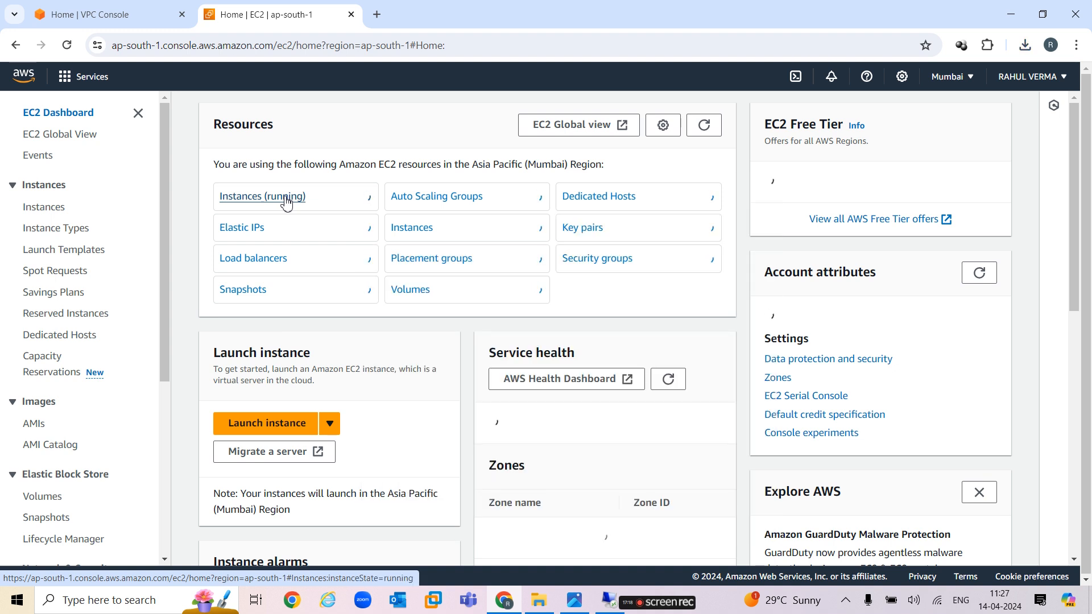
{"action": "left_click", "coordinate": [285, 198]}
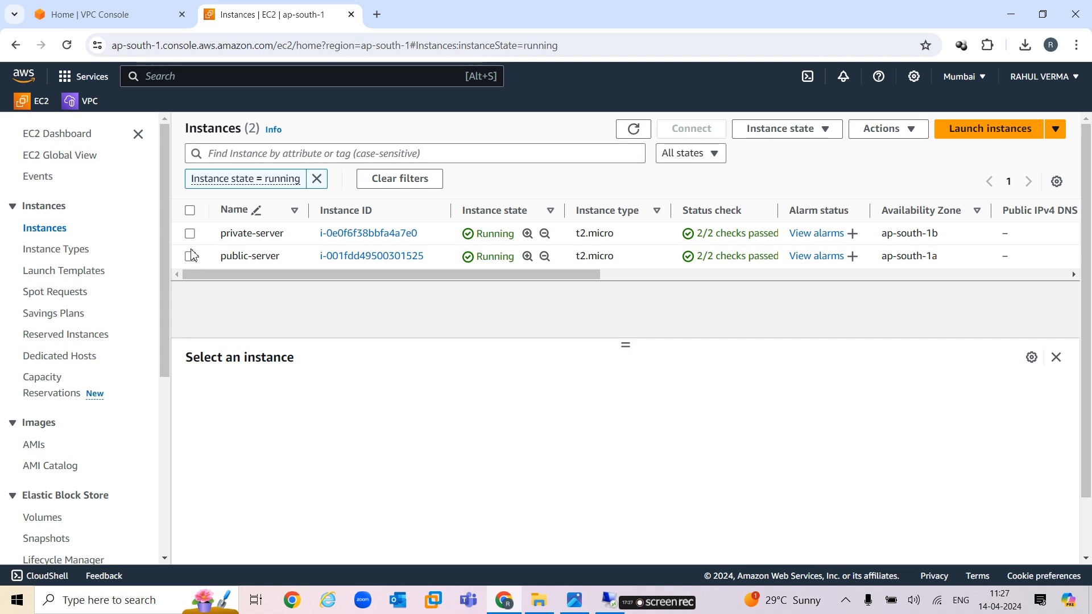
{"action": "left_click", "coordinate": [191, 234]}
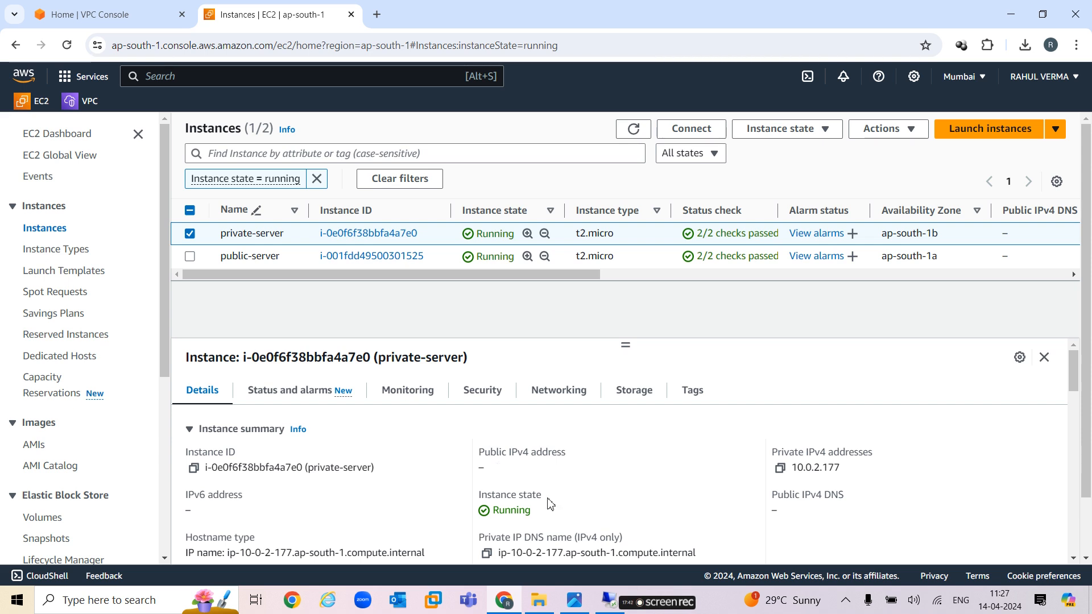
{"action": "left_click", "coordinate": [780, 469]}
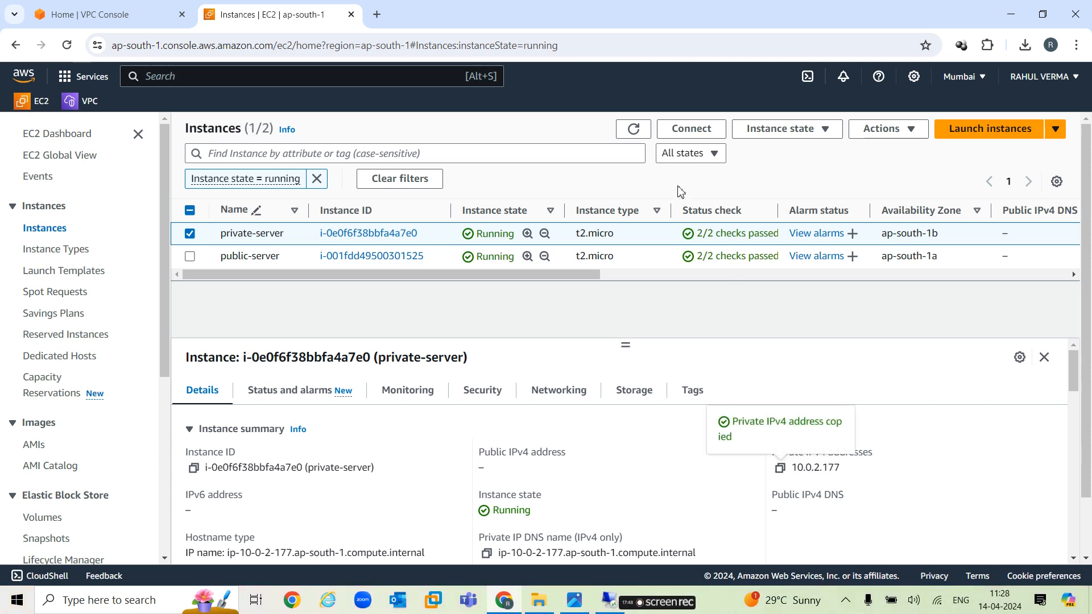
Decrypt private-server's Windows administrator password for the RDP client using the private key file private-server-key.pem
{"action": "left_click", "coordinate": [692, 132]}
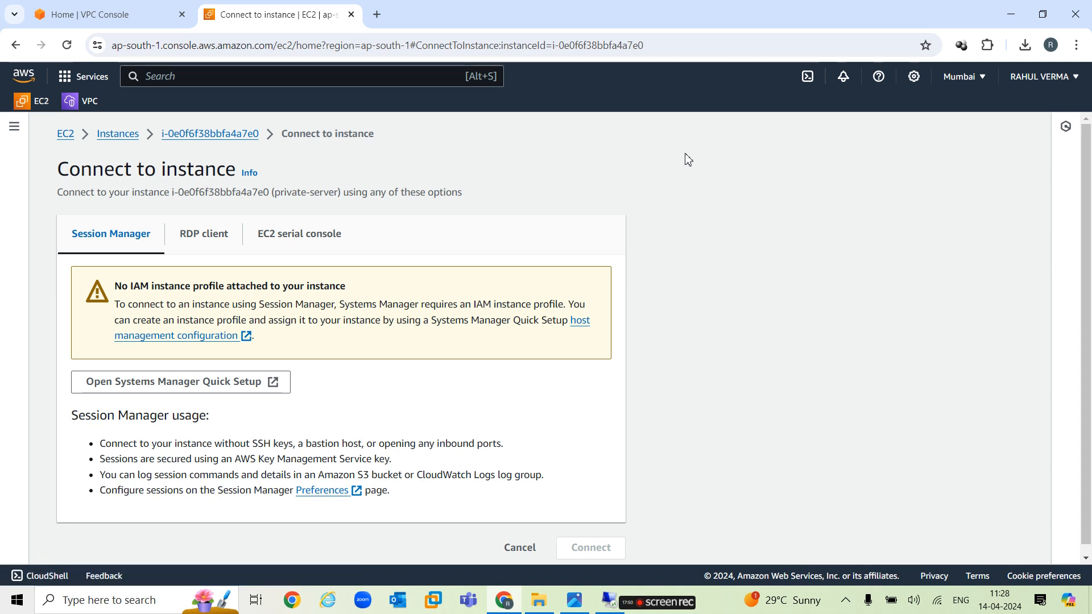
{"action": "left_click", "coordinate": [218, 239]}
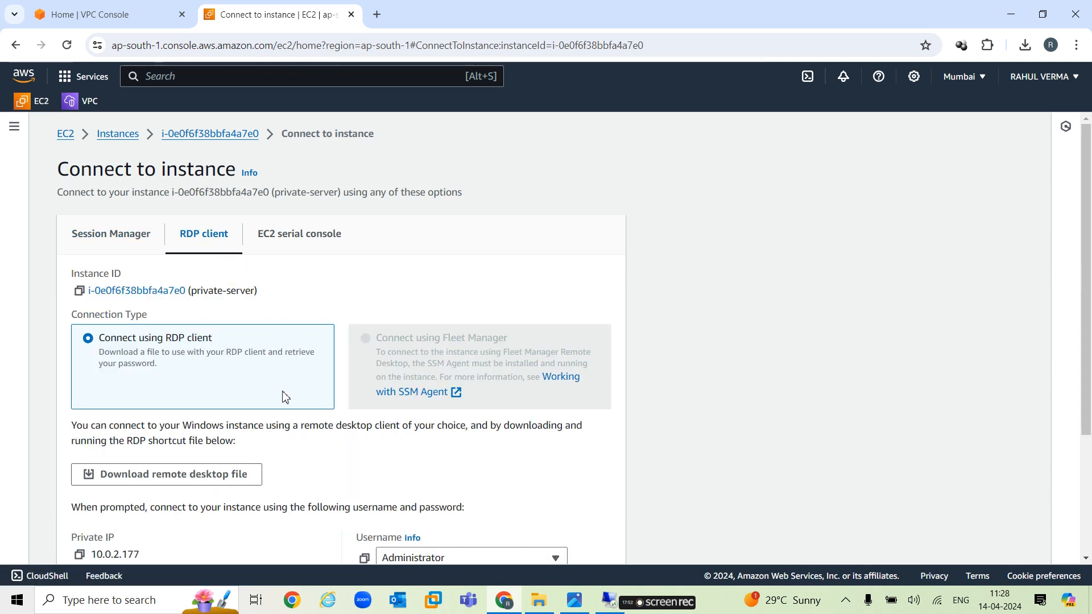
{"action": "scroll", "coordinate": [285, 392], "scroll_direction": "down", "scroll_amount": 3}
{"action": "left_click", "coordinate": [157, 452]}
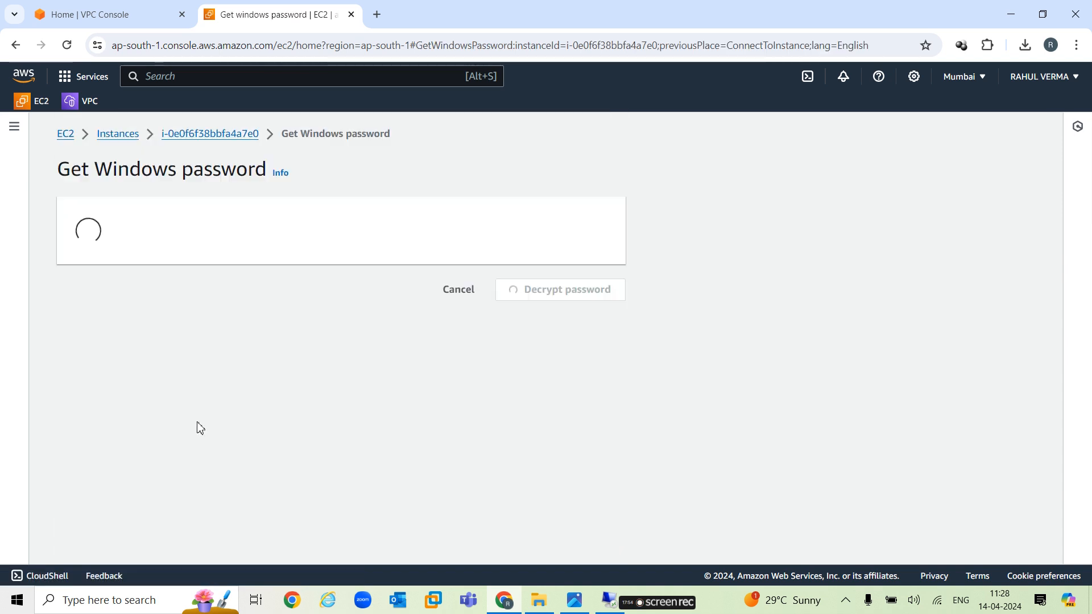
{"action": "left_click", "coordinate": [142, 367]}
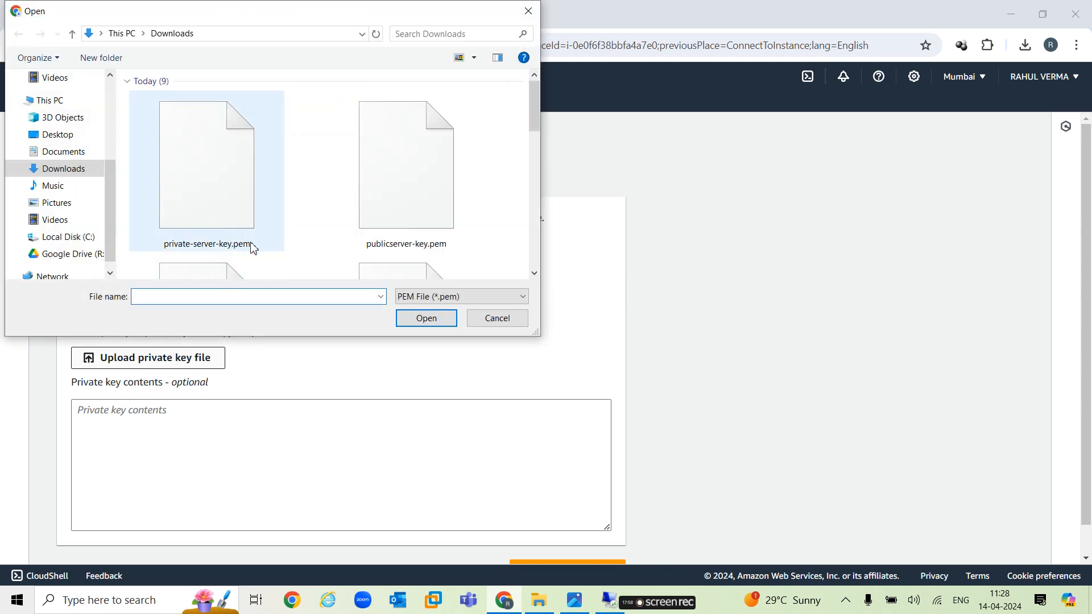
{"action": "left_click", "coordinate": [228, 235]}
{"action": "left_click", "coordinate": [426, 319]}
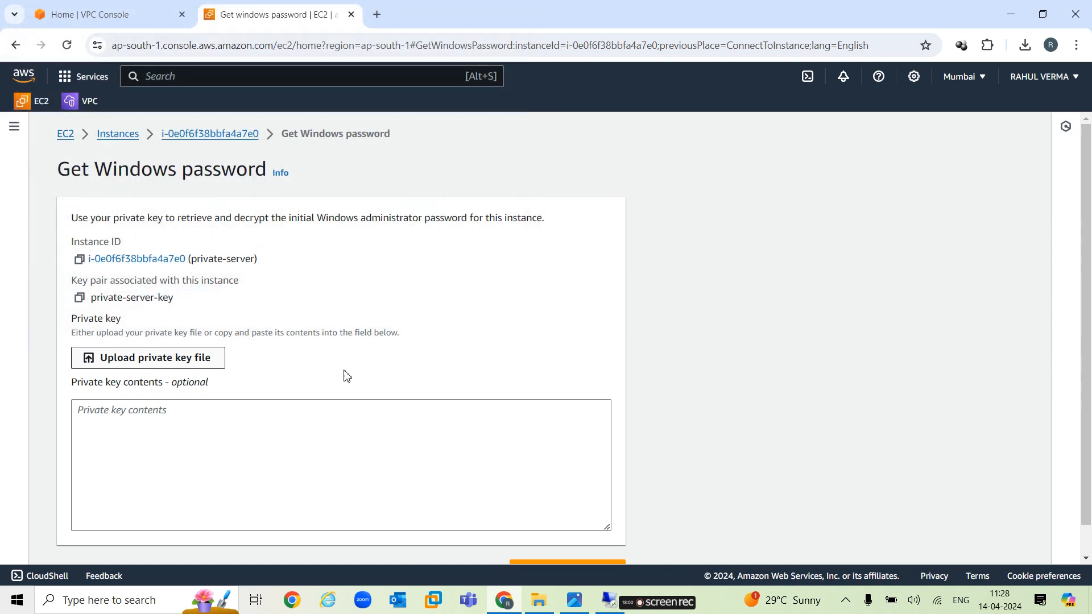
{"action": "scroll", "coordinate": [510, 464], "scroll_direction": "down", "scroll_amount": 1}
{"action": "left_click", "coordinate": [566, 541]}
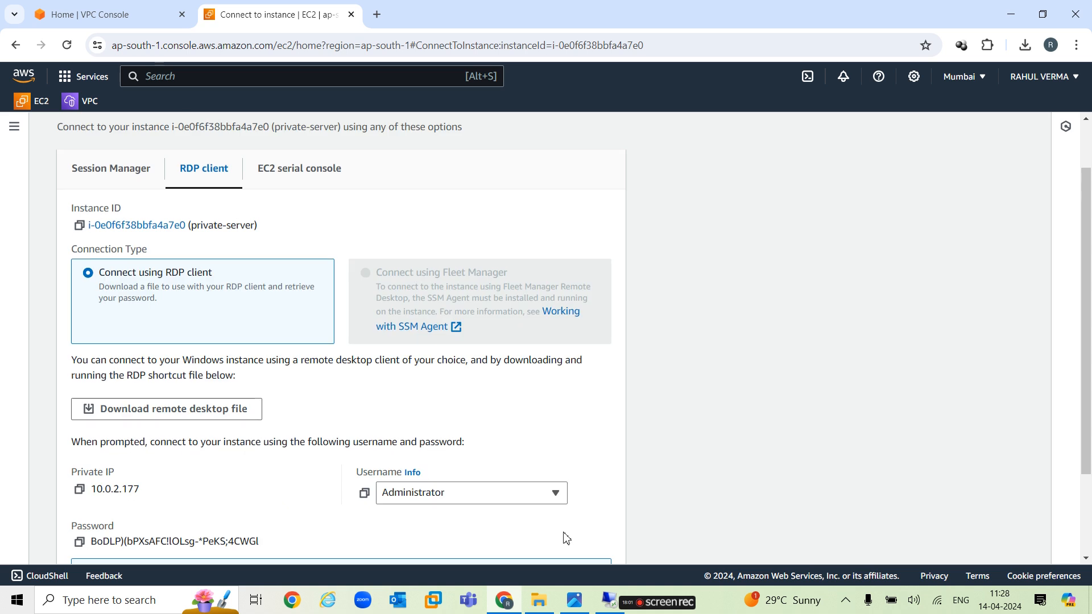
Paste private-server's administrator password into a new Notepad document, and copy the instance's private IP from the browser
{"action": "scroll", "coordinate": [441, 404], "scroll_direction": "down", "scroll_amount": 2}
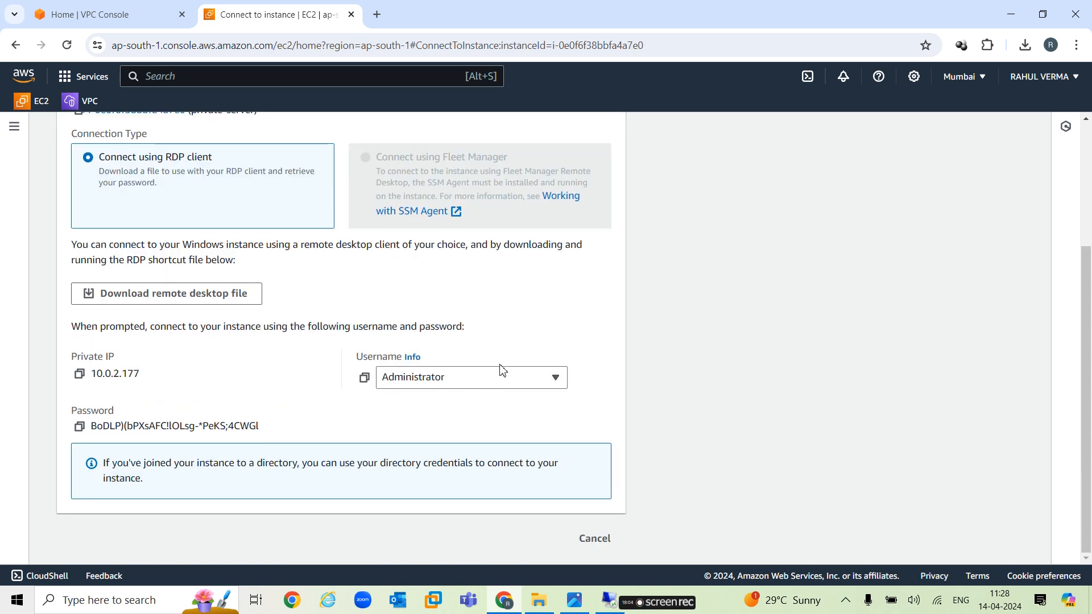
{"action": "key", "text": "super+r"}
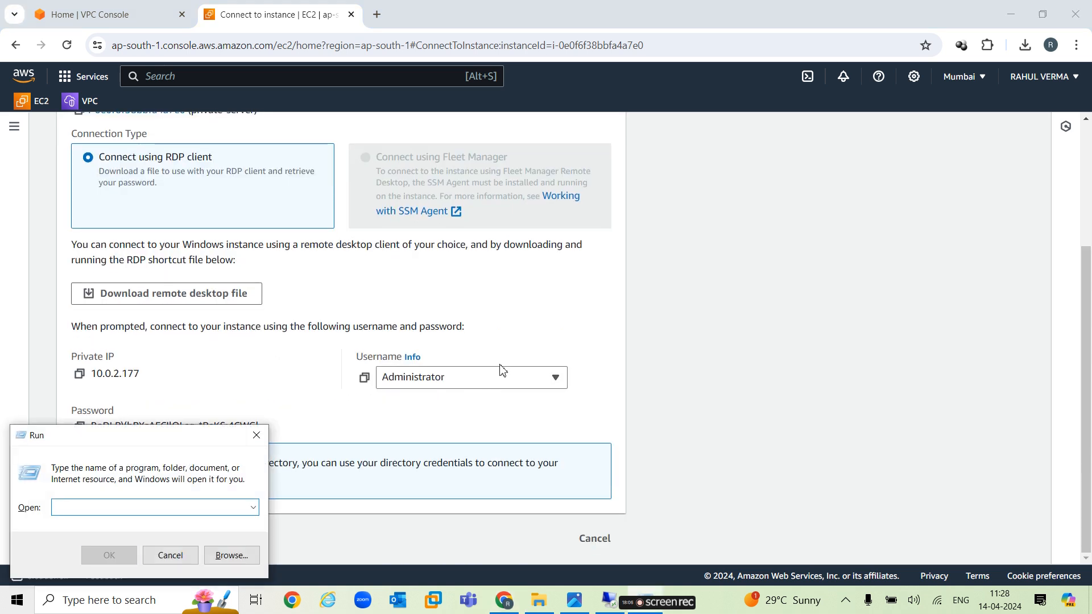
{"action": "type", "text": "notepad"}
{"action": "key", "text": "Return"}
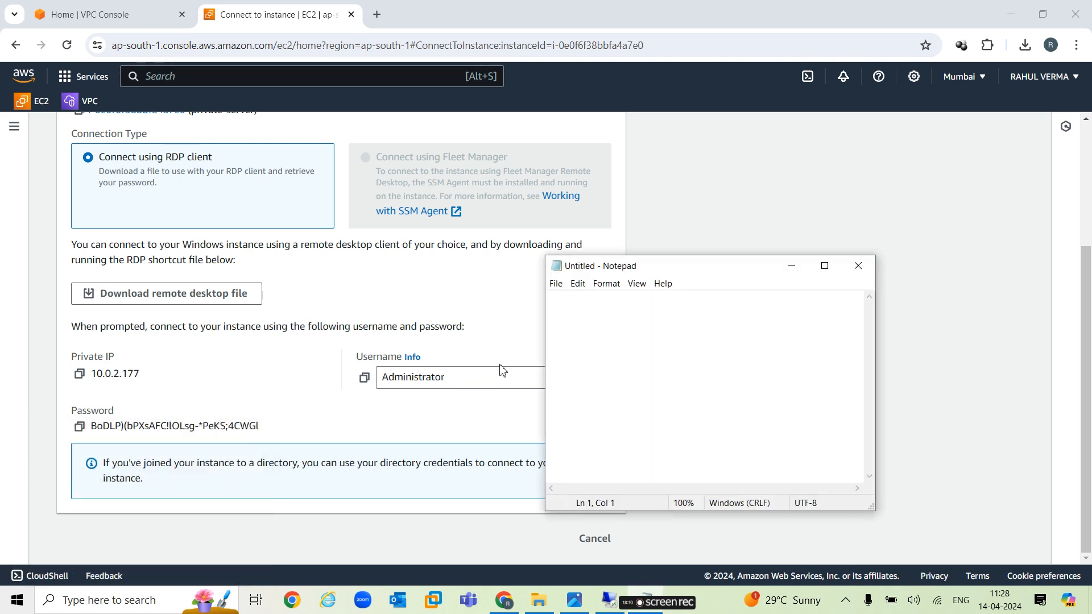
{"action": "left_click", "coordinate": [79, 427]}
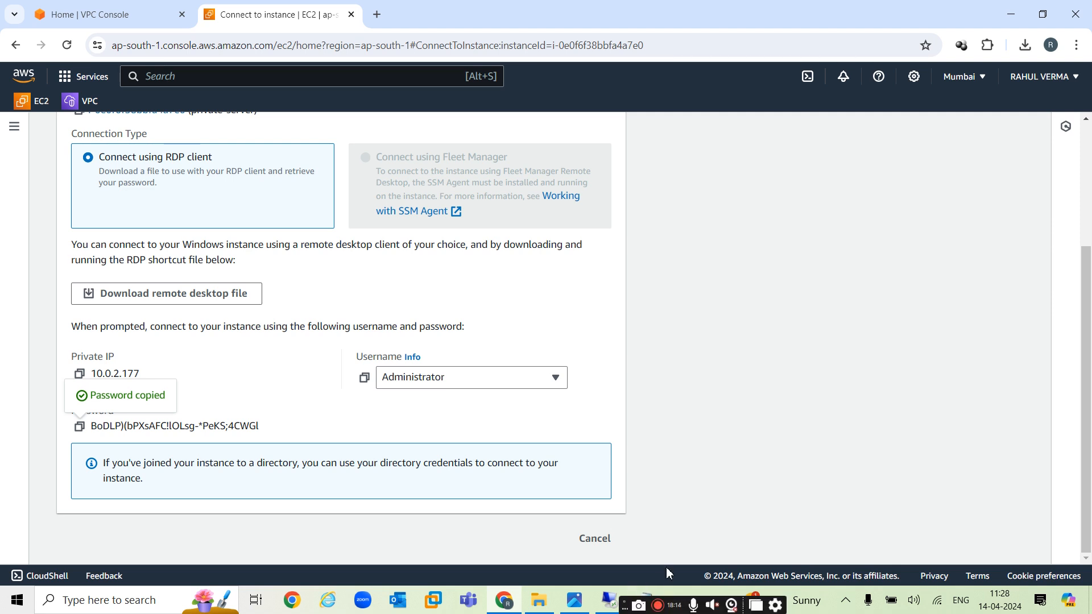
{"action": "left_click", "coordinate": [646, 598]}
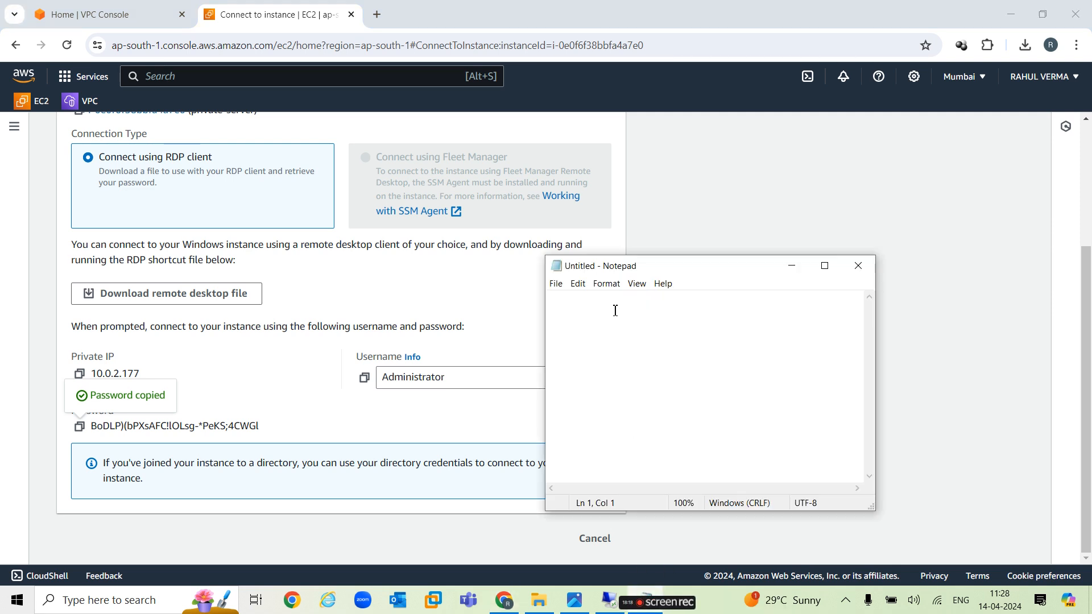
{"action": "key", "text": "ctrl+v"}
{"action": "left_click", "coordinate": [791, 266]}
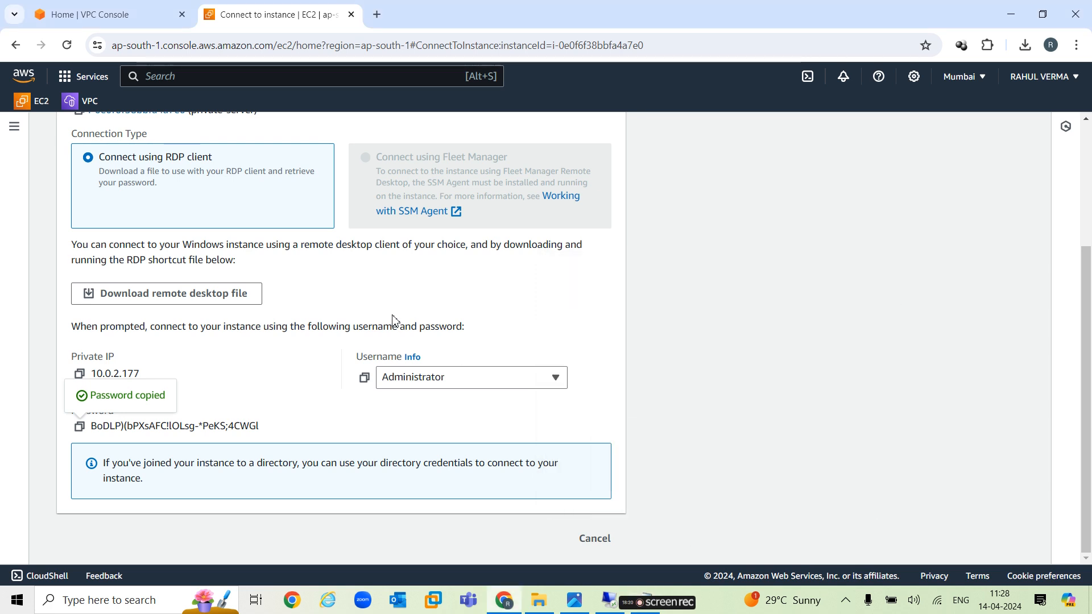
{"action": "left_click", "coordinate": [80, 374]}
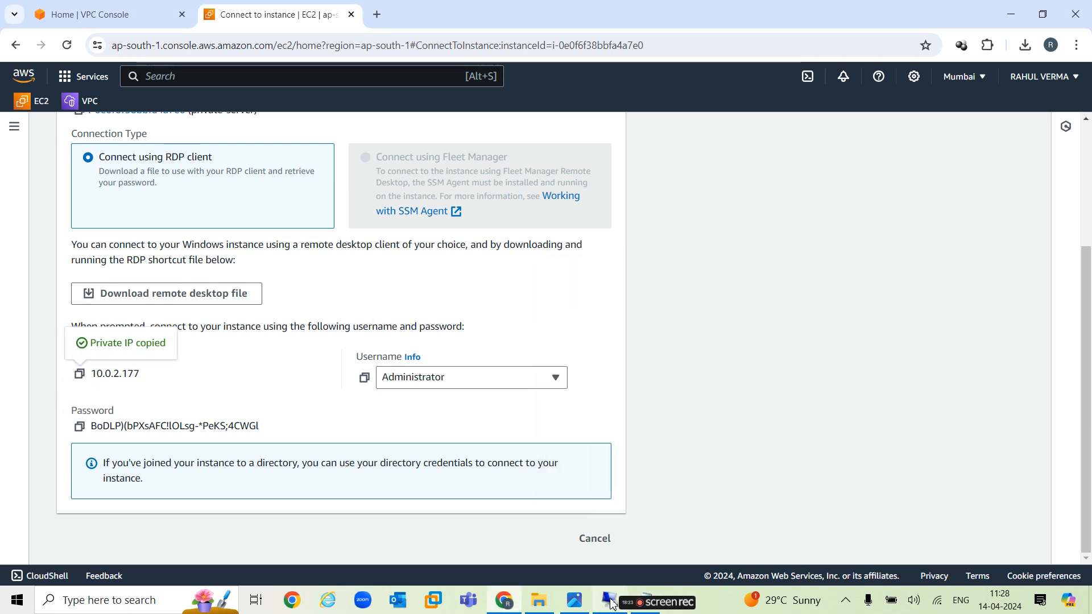
Switch to public-server's remote session and turn off Windows Defender Firewall for both private and public networks via firewall.cpl
{"action": "left_click", "coordinate": [610, 602]}
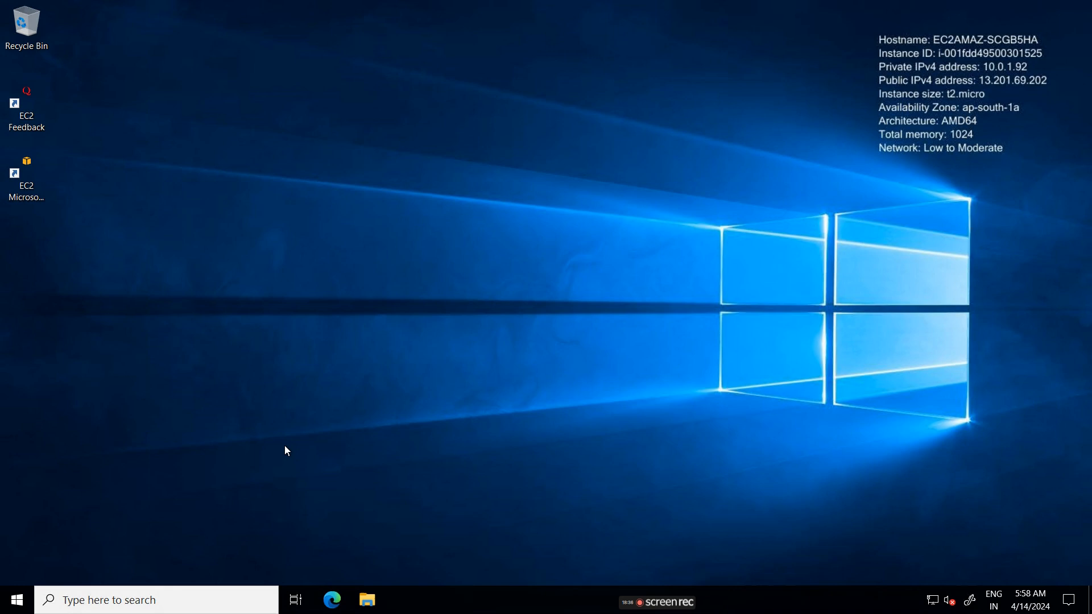
{"action": "key", "text": "super+r"}
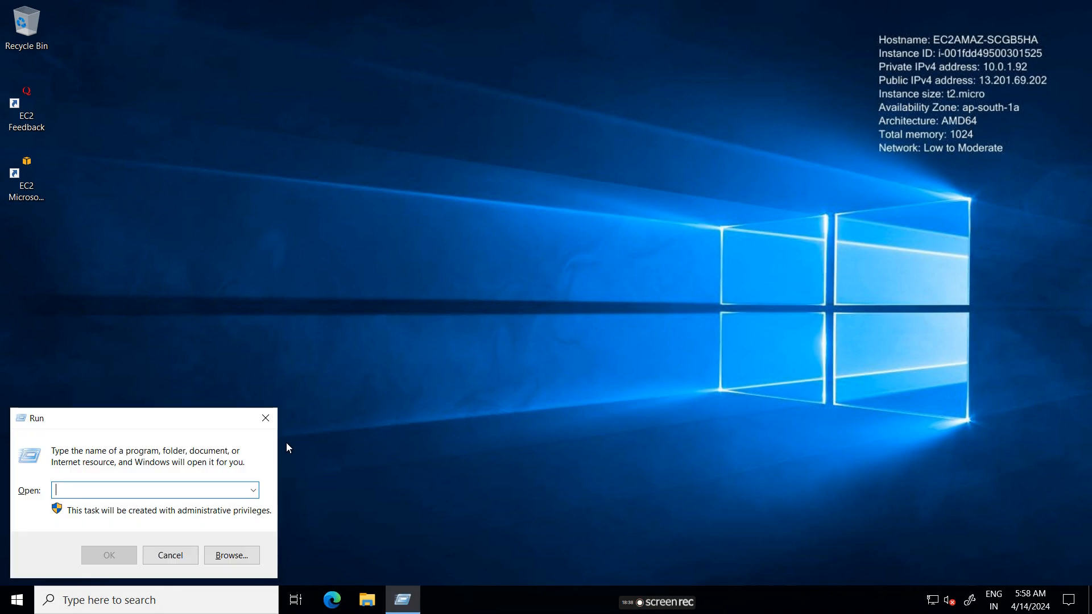
{"action": "type", "text": "firewall.cpl"}
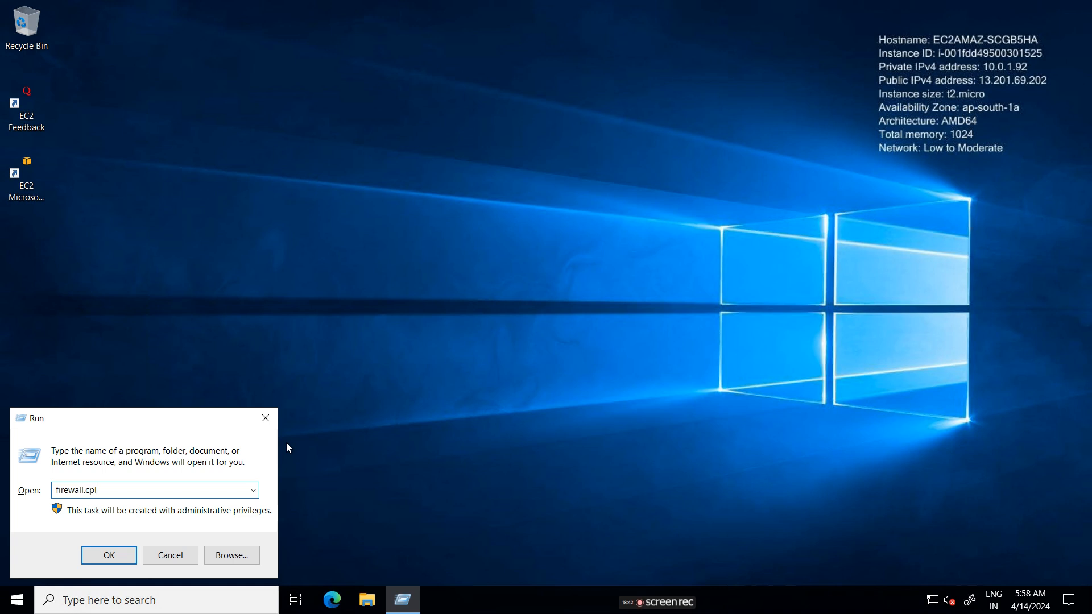
{"action": "key", "text": "Return"}
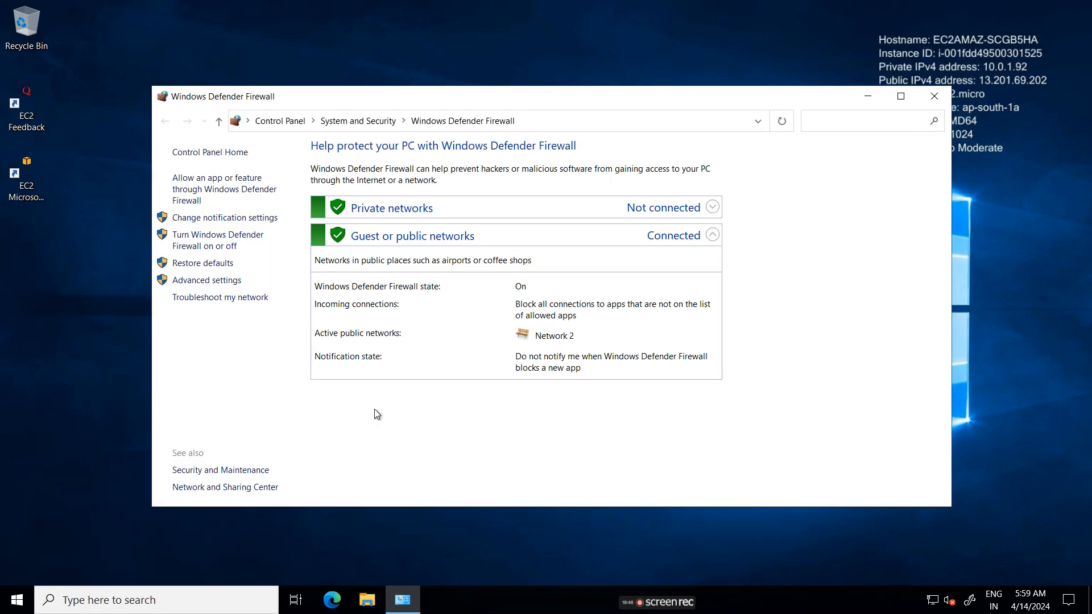
{"action": "left_click", "coordinate": [227, 247]}
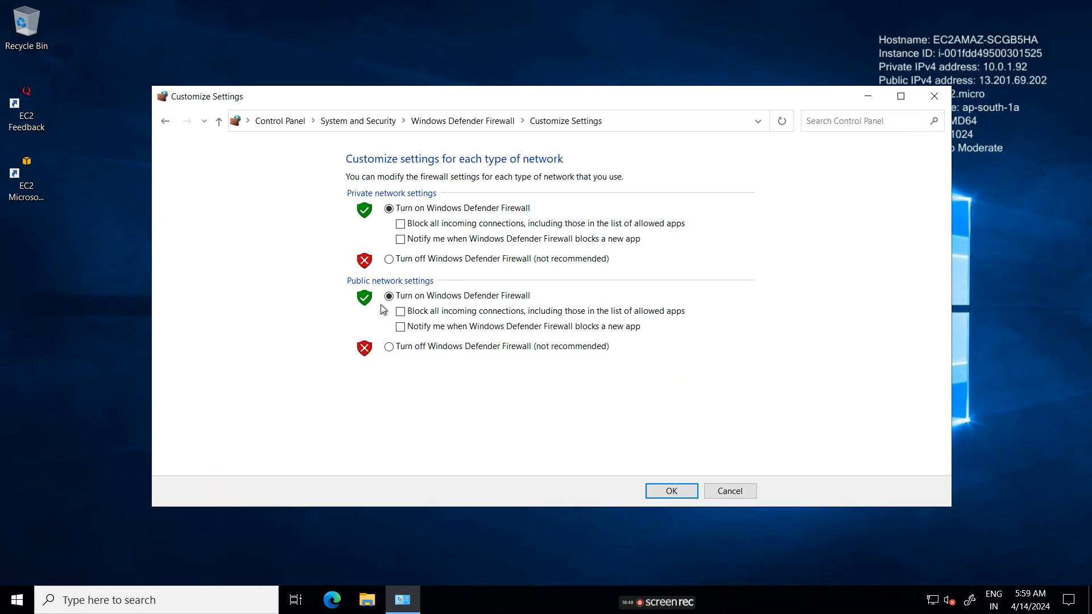
{"action": "left_click", "coordinate": [389, 259]}
{"action": "left_click", "coordinate": [389, 346]}
{"action": "left_click", "coordinate": [671, 491]}
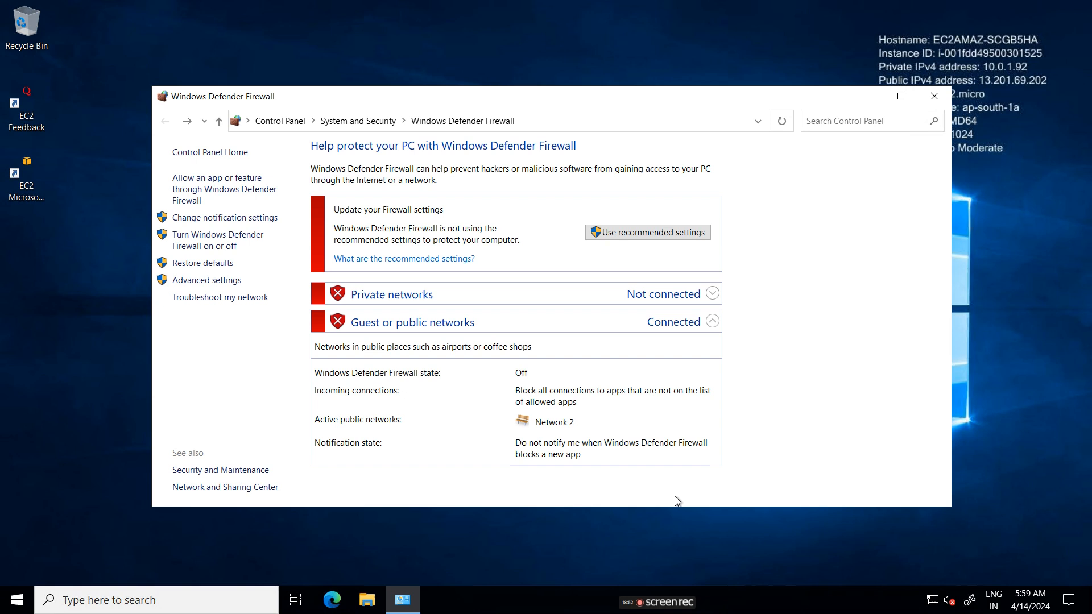
{"action": "left_click", "coordinate": [934, 97]}
Launch Remote Desktop Connection inside public-server and start a connection to private-server at 10.0.2.177
{"action": "left_click", "coordinate": [190, 601]}
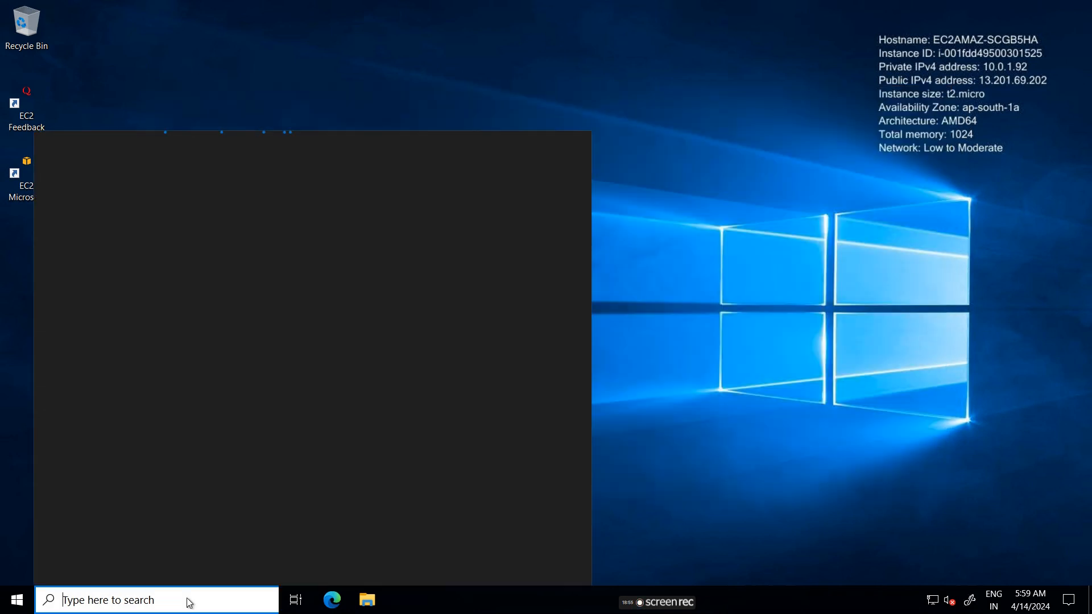
{"action": "type", "text": "remote desktop c"}
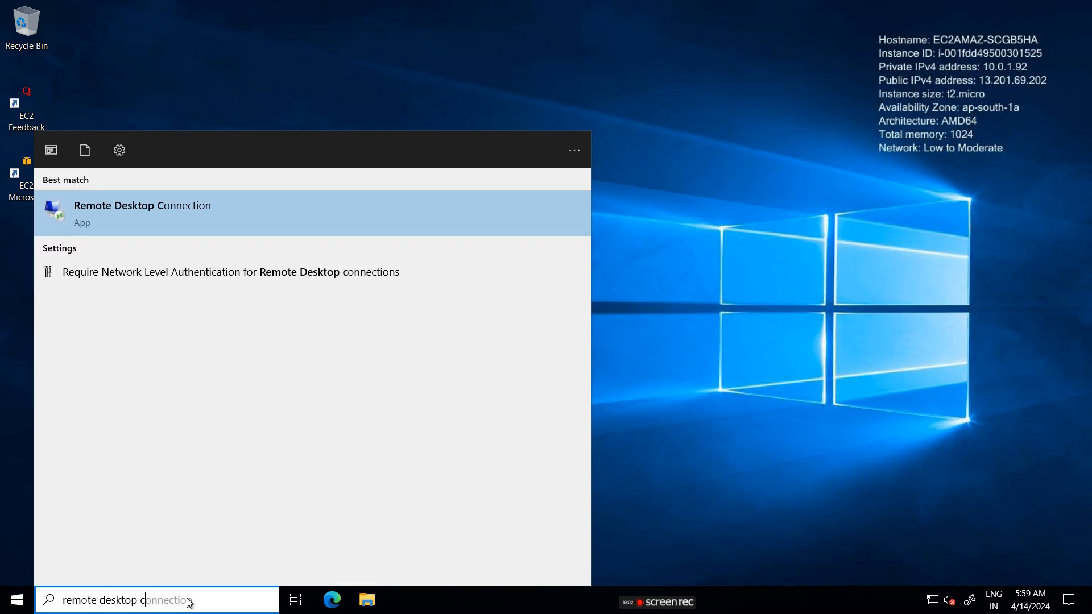
{"action": "left_click", "coordinate": [268, 207]}
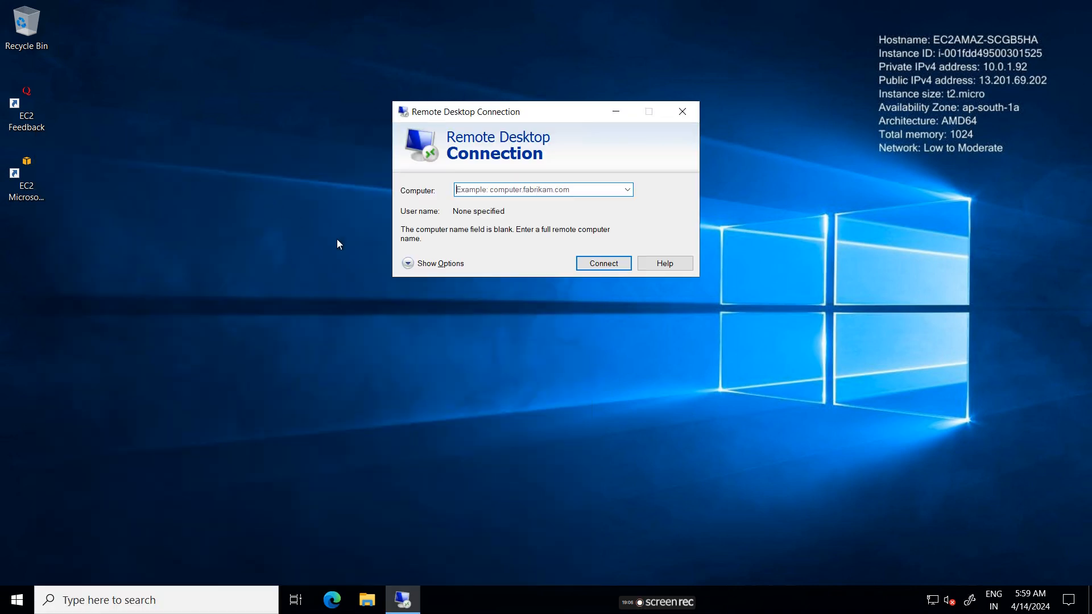
{"action": "left_click", "coordinate": [493, 189]}
{"action": "key", "text": "ctrl+v"}
{"action": "left_click", "coordinate": [606, 265]}
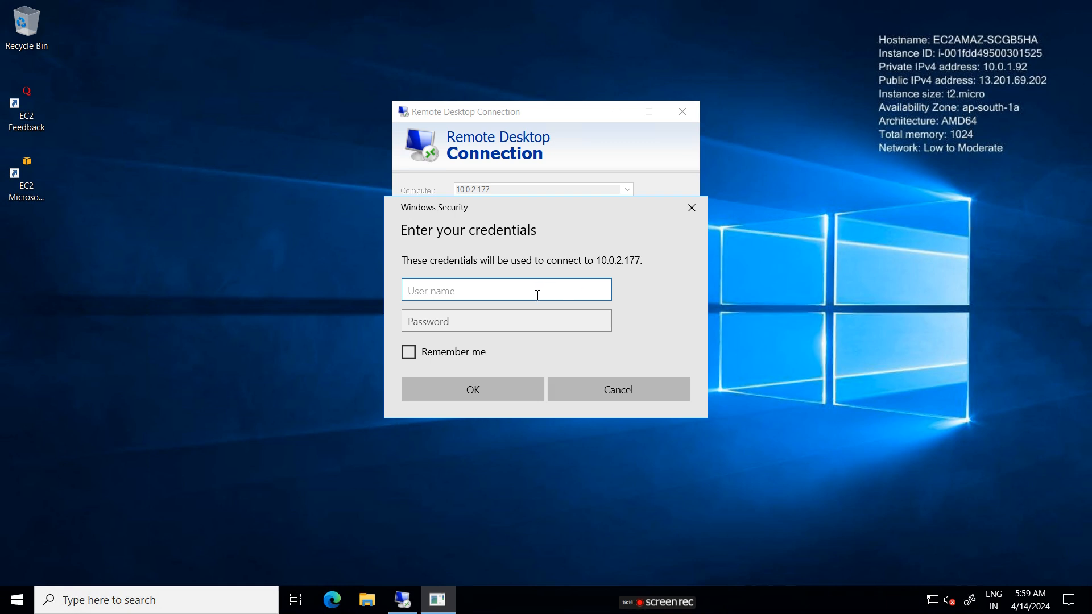
Sign in to private-server as Administrator with the account password copied from the EC2 console, accepting the untrusted certificate
{"action": "type", "text": "Administrator"}
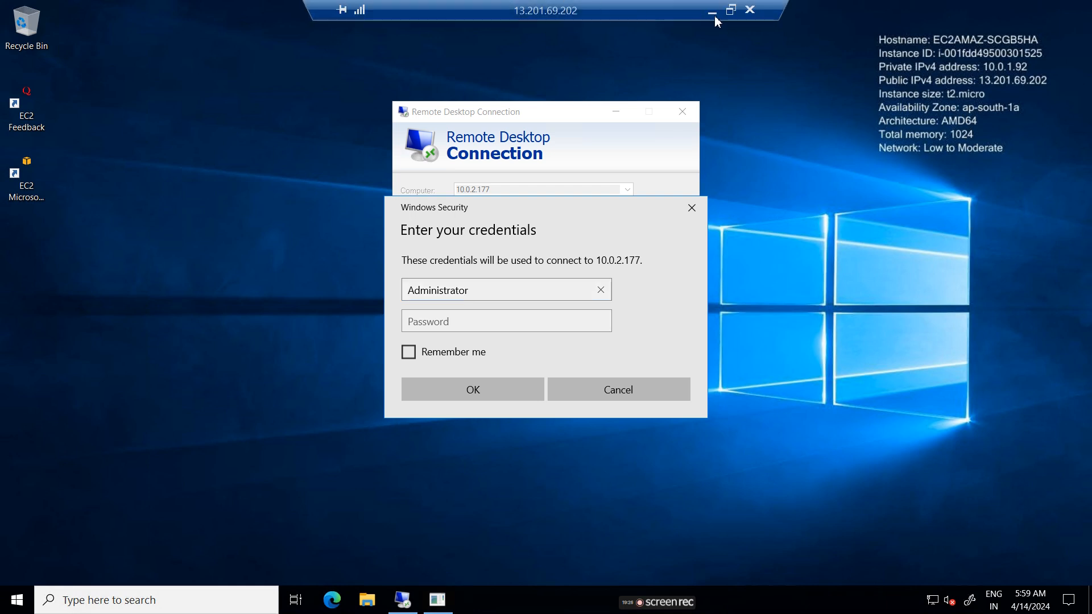
{"action": "left_click", "coordinate": [714, 15]}
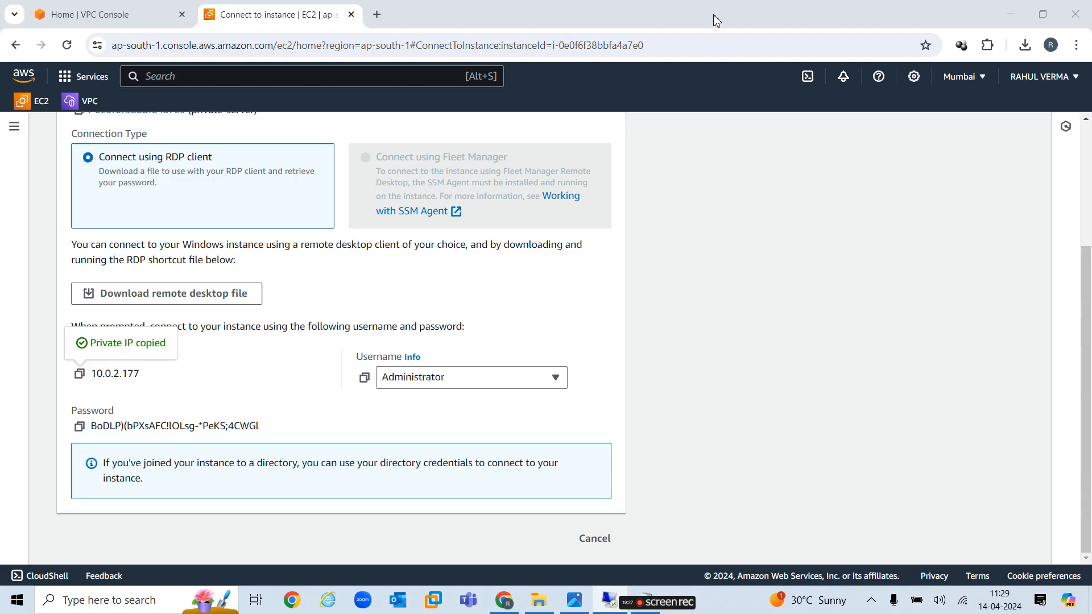
{"action": "left_click", "coordinate": [79, 426]}
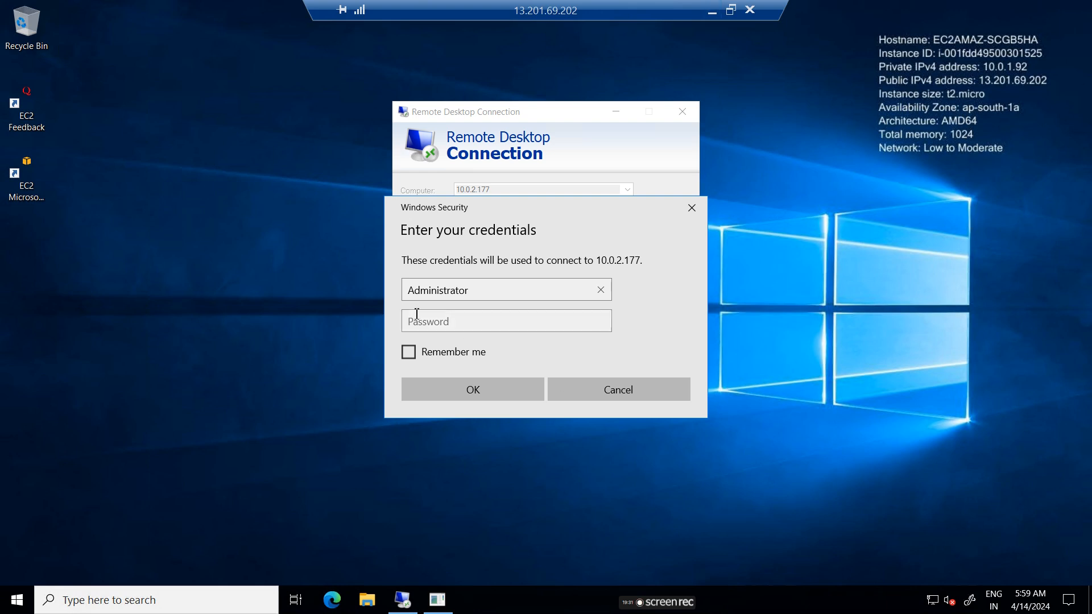
{"action": "left_click", "coordinate": [418, 319]}
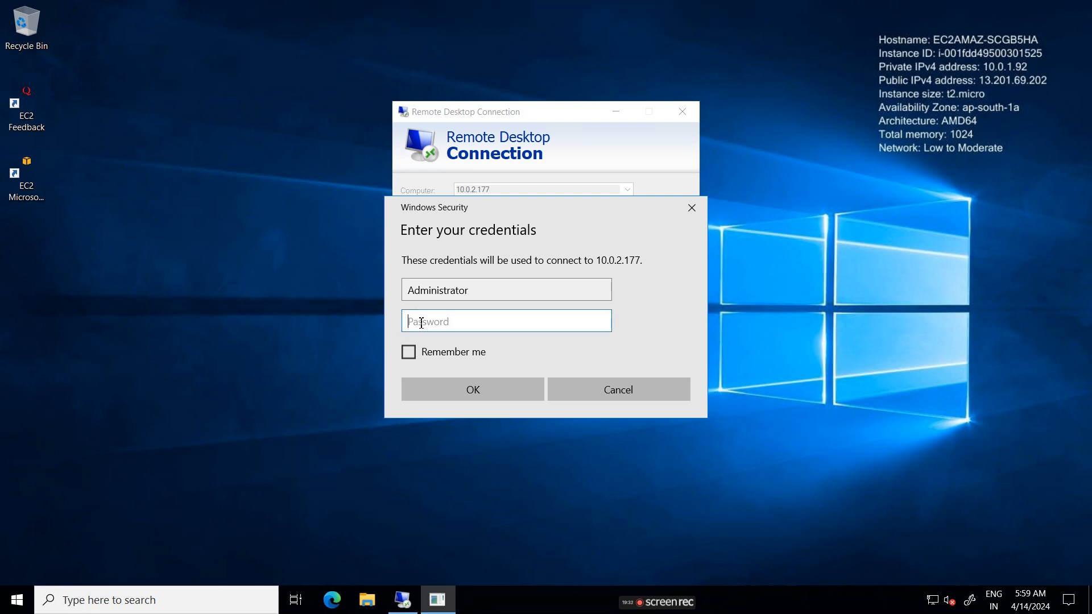
{"action": "key", "text": "ctrl+v"}
{"action": "left_click", "coordinate": [489, 391]}
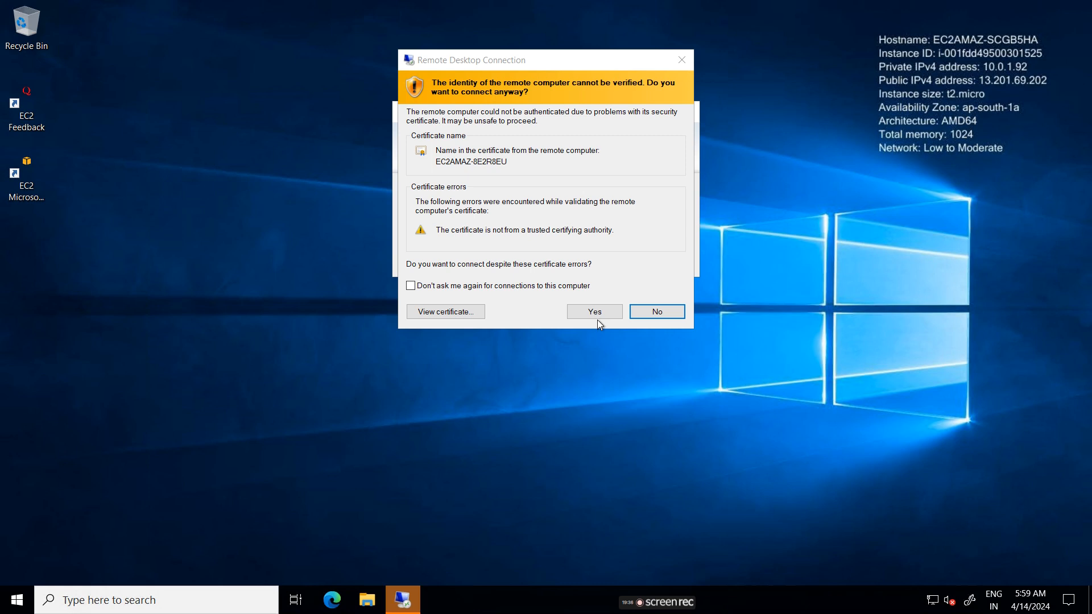
{"action": "left_click", "coordinate": [594, 312]}
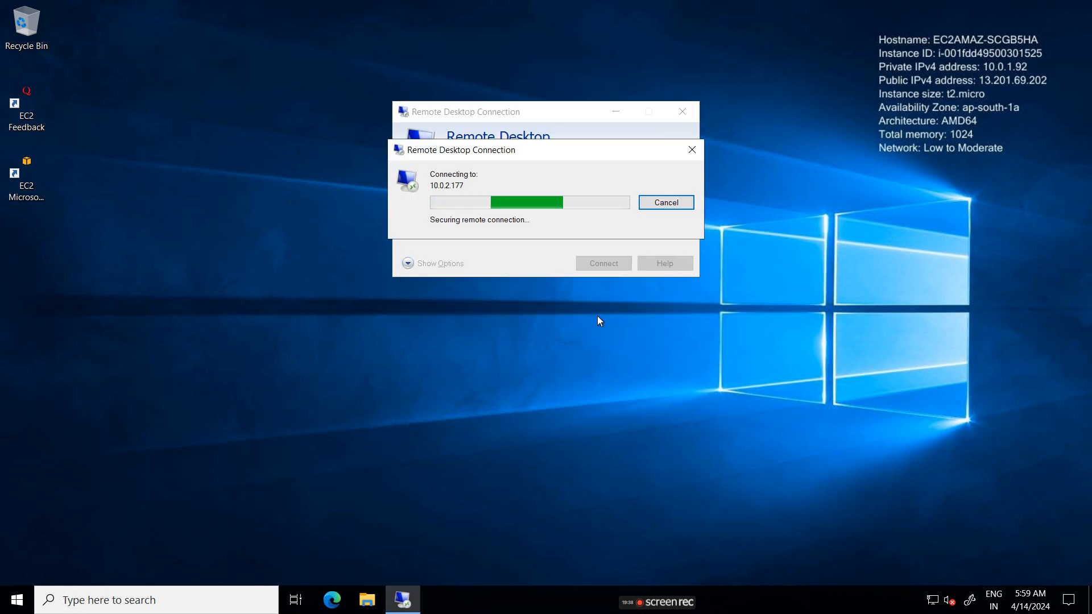